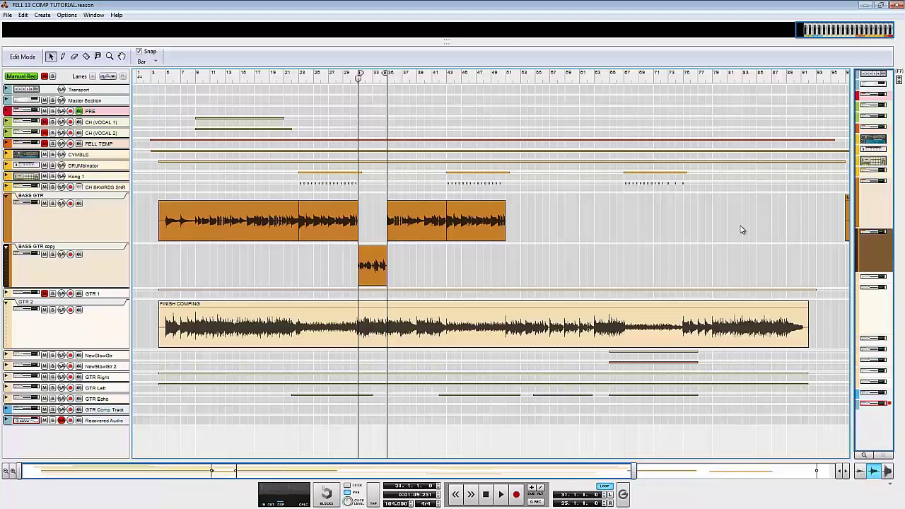
- Audition the bass section, then open the BASS GTR copy clip's take lanes (up to Take 26)
{"action": "key", "text": "space"}
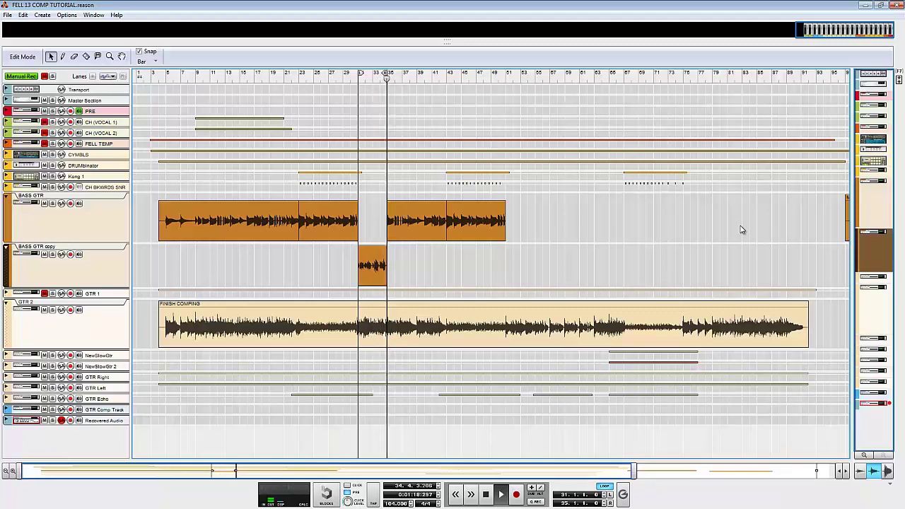
{"action": "key", "text": "space"}
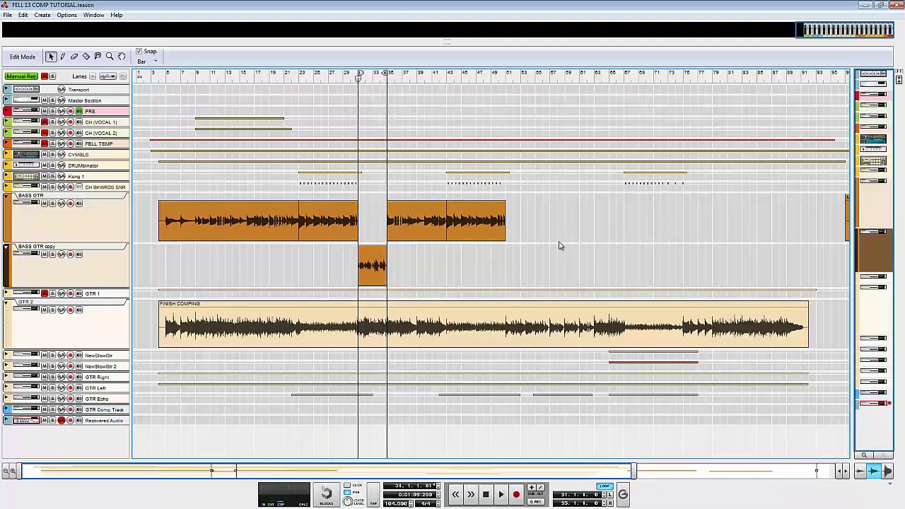
{"action": "double_click", "coordinate": [365, 276]}
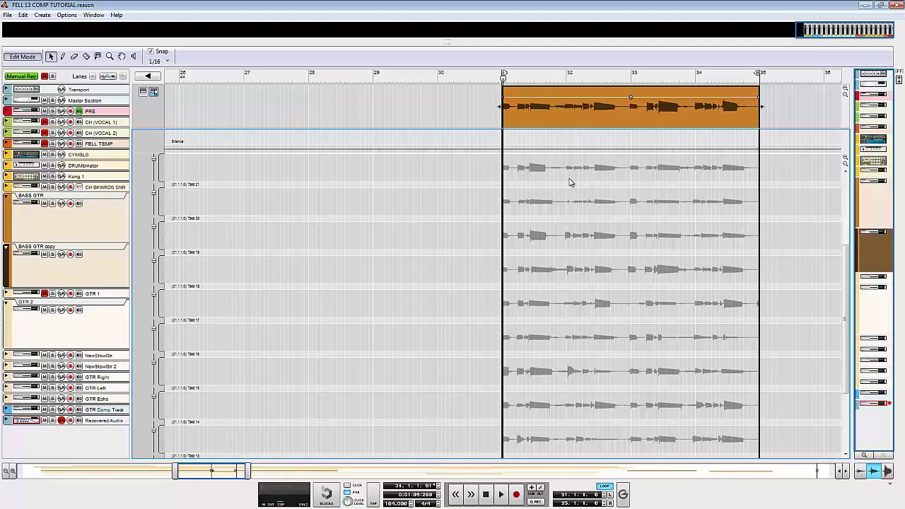
- Scroll to the Take 11 lane and make it the bass copy clip's active comp take
{"action": "scroll", "coordinate": [570, 183], "scroll_direction": "up", "scroll_amount": 5}
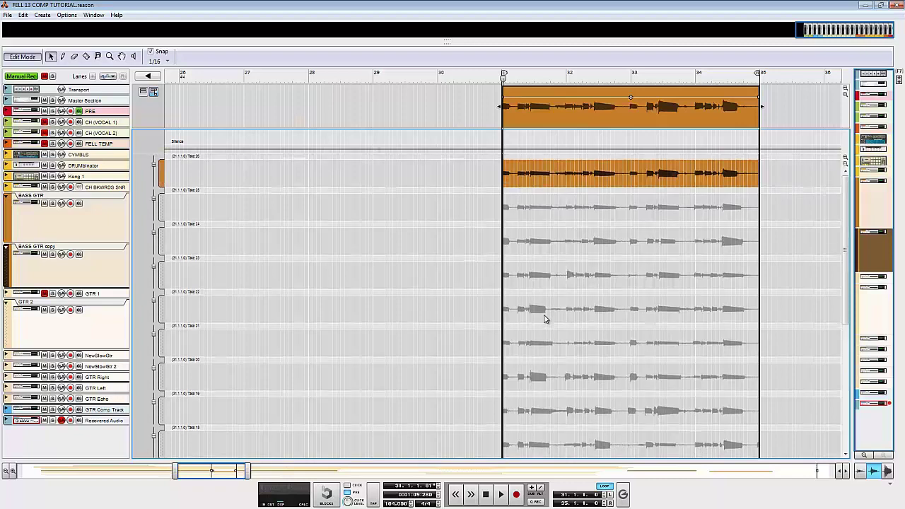
{"action": "scroll", "coordinate": [519, 174], "scroll_direction": "down", "scroll_amount": 4}
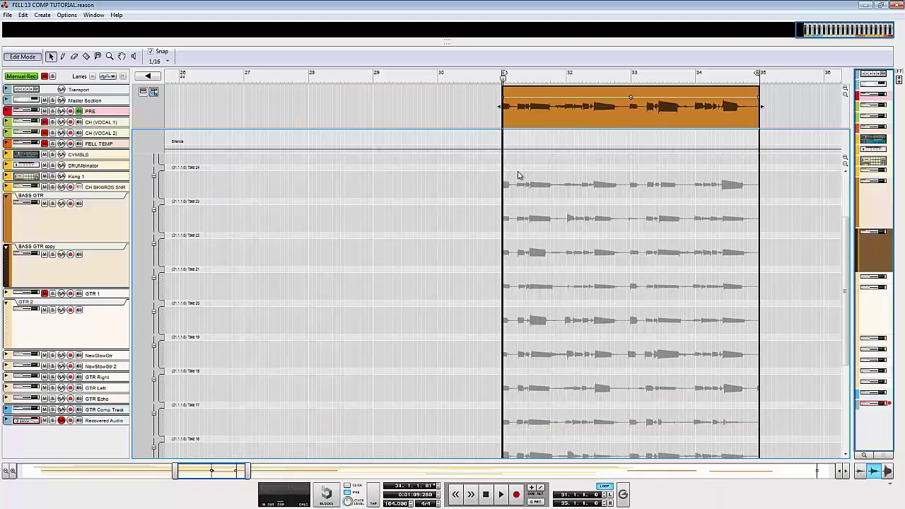
{"action": "scroll", "coordinate": [518, 175], "scroll_direction": "down", "scroll_amount": 4}
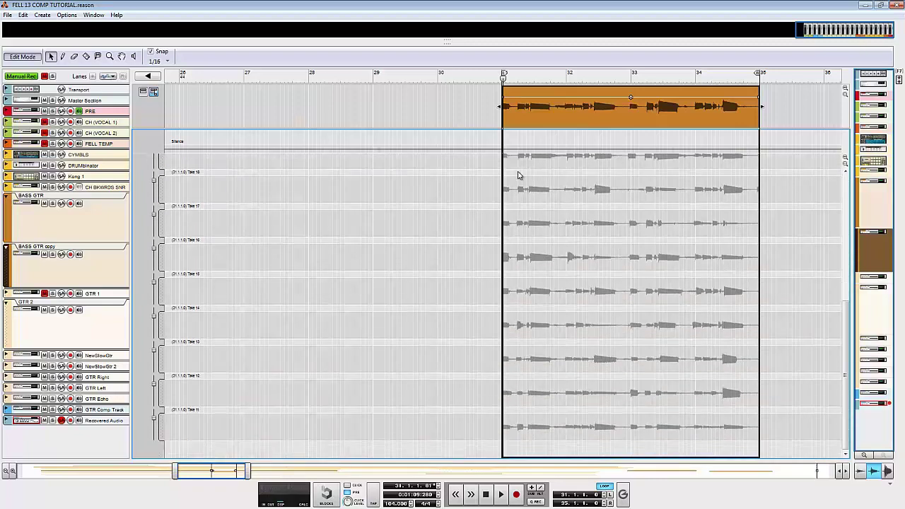
{"action": "left_click", "coordinate": [524, 428]}
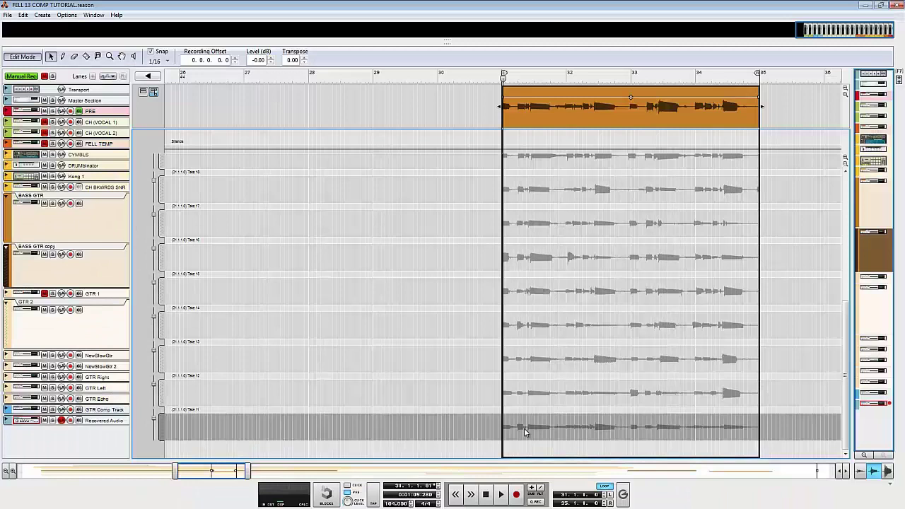
{"action": "left_click", "coordinate": [524, 428]}
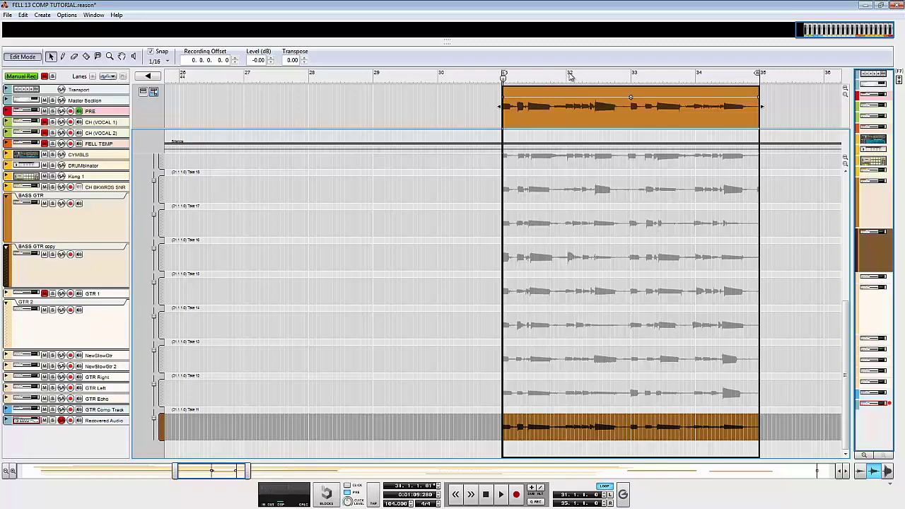
- Loop up to bar 32 and audition Takes 12 through 17 as the active comp
{"action": "left_click", "coordinate": [567, 76], "text": "alt"}
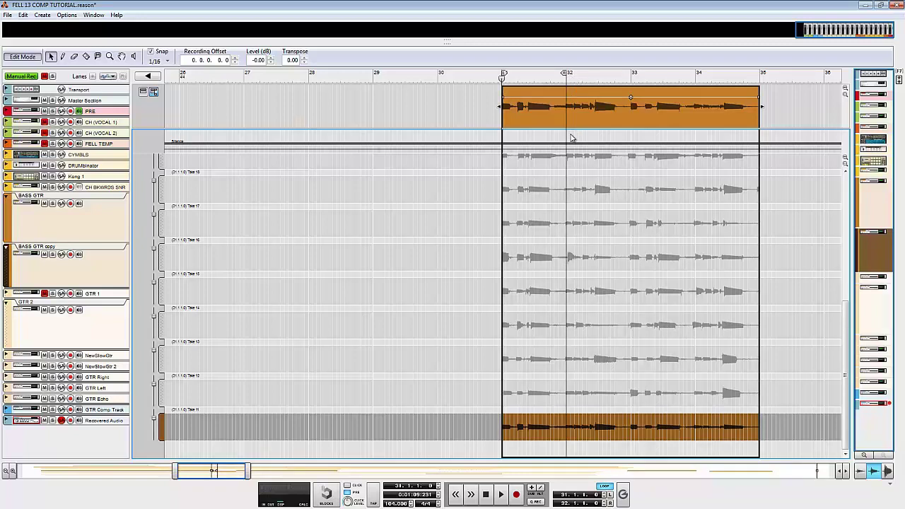
{"action": "key", "text": "space"}
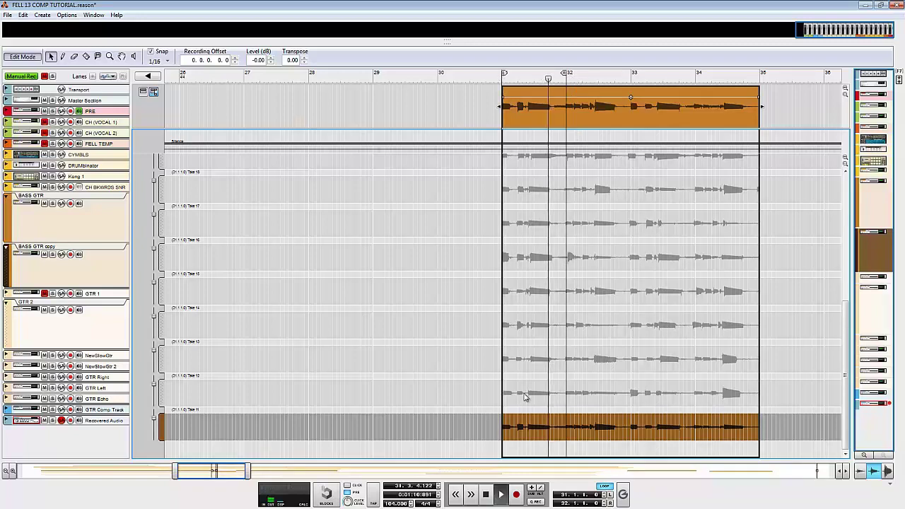
{"action": "left_click", "coordinate": [524, 394]}
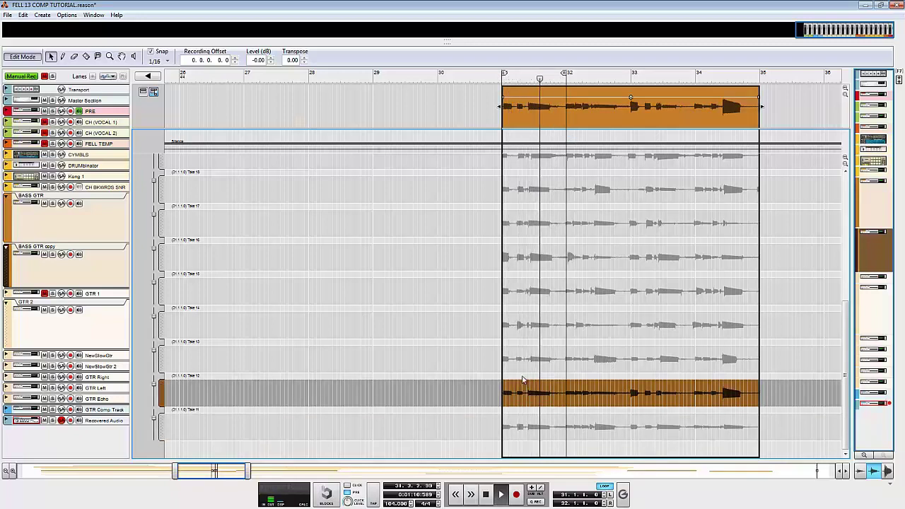
{"action": "left_click", "coordinate": [524, 362]}
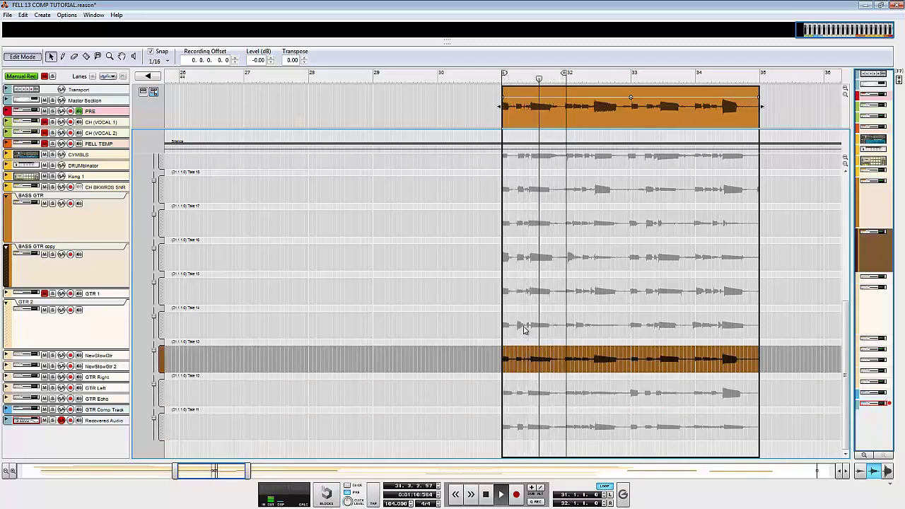
{"action": "left_click", "coordinate": [522, 325]}
{"action": "left_click", "coordinate": [523, 290]}
{"action": "left_click", "coordinate": [517, 257]}
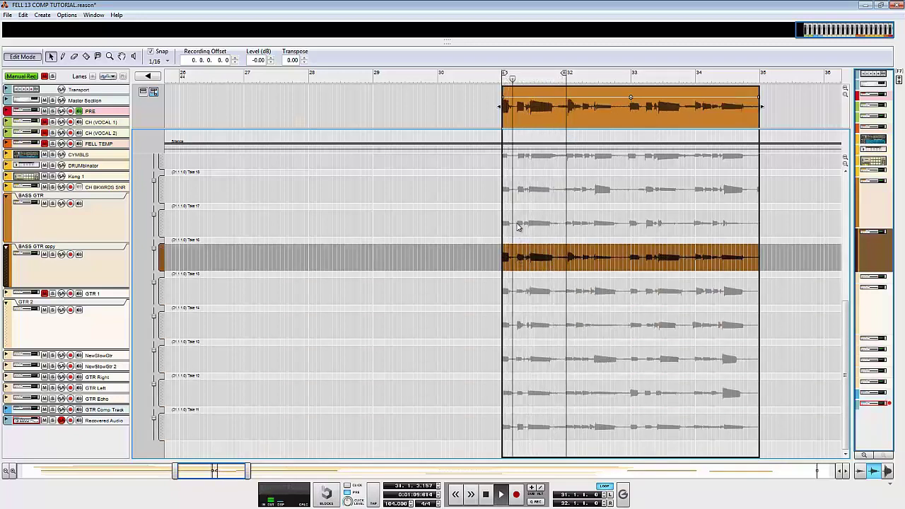
{"action": "left_click", "coordinate": [517, 222]}
- Audition the remaining takes up to the top lanes and settle on Take 21
{"action": "scroll", "coordinate": [532, 316], "scroll_direction": "down", "scroll_amount": 2}
{"action": "left_click", "coordinate": [530, 303]}
{"action": "left_click", "coordinate": [529, 282]}
{"action": "left_click", "coordinate": [527, 262]}
{"action": "left_click", "coordinate": [527, 243]}
{"action": "left_click", "coordinate": [525, 223]}
{"action": "left_click", "coordinate": [531, 244]}
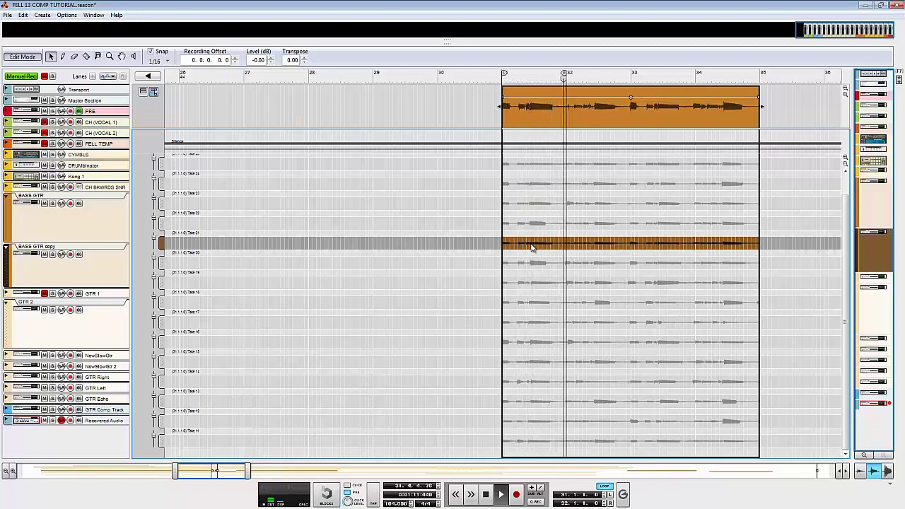
{"action": "left_click", "coordinate": [526, 204]}
{"action": "left_click", "coordinate": [524, 167]}
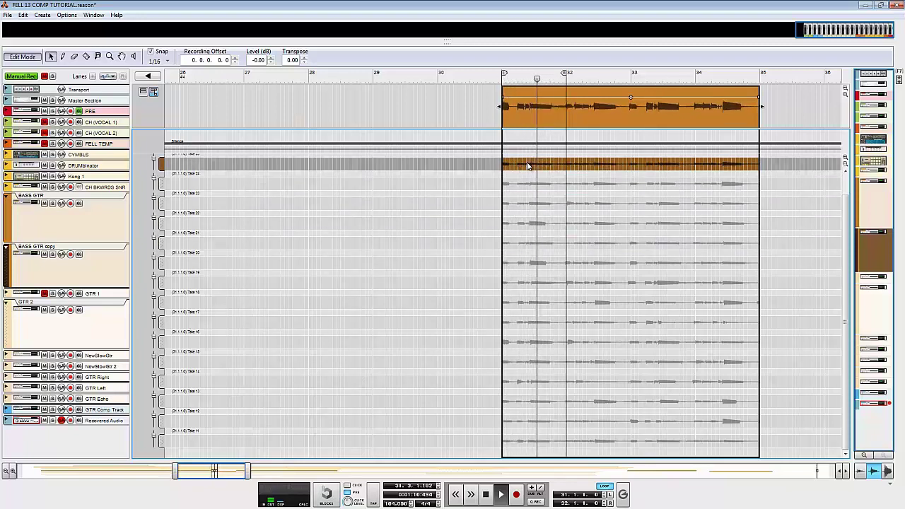
{"action": "scroll", "coordinate": [527, 168], "scroll_direction": "up", "scroll_amount": 1}
{"action": "left_click", "coordinate": [529, 167]}
{"action": "left_click", "coordinate": [533, 267]}
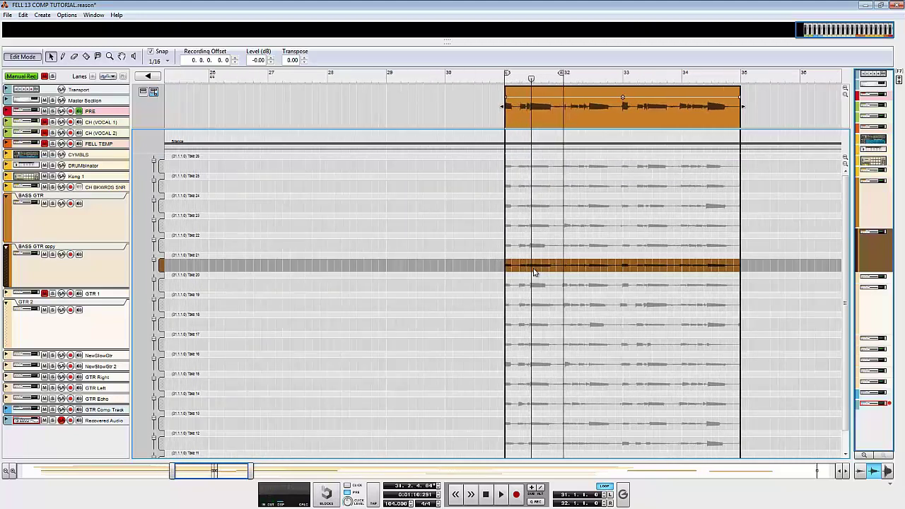
- Toggle the metronome click and select the Take 21 lane clip
{"action": "scroll", "coordinate": [534, 272], "scroll_direction": "right", "scroll_amount": 3}
{"action": "scroll", "coordinate": [534, 272], "scroll_direction": "up", "scroll_amount": 3}
{"action": "scroll", "coordinate": [534, 272], "scroll_direction": "up", "scroll_amount": 1}
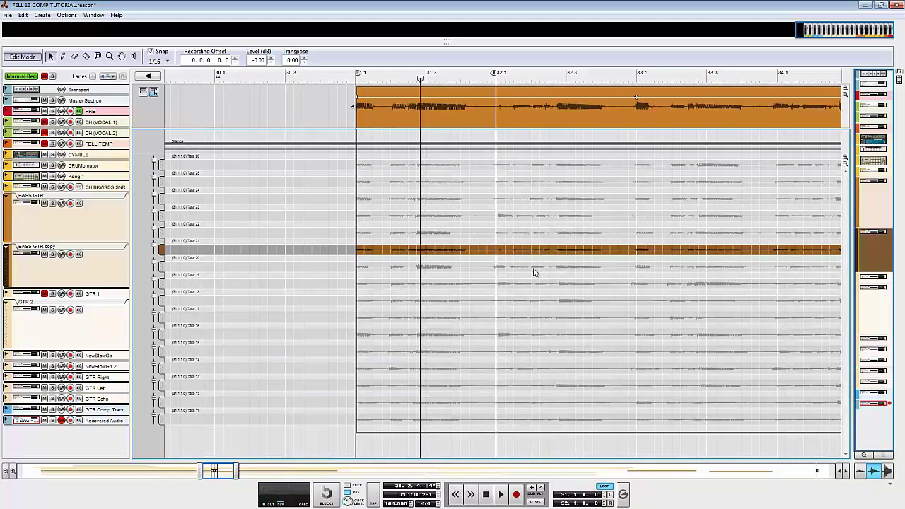
{"action": "scroll", "coordinate": [534, 272], "scroll_direction": "up", "scroll_amount": 1}
{"action": "scroll", "coordinate": [534, 272], "scroll_direction": "up", "scroll_amount": 1}
{"action": "scroll", "coordinate": [533, 272], "scroll_direction": "up", "scroll_amount": 1}
{"action": "left_click", "coordinate": [348, 487]}
{"action": "left_click", "coordinate": [428, 262]}
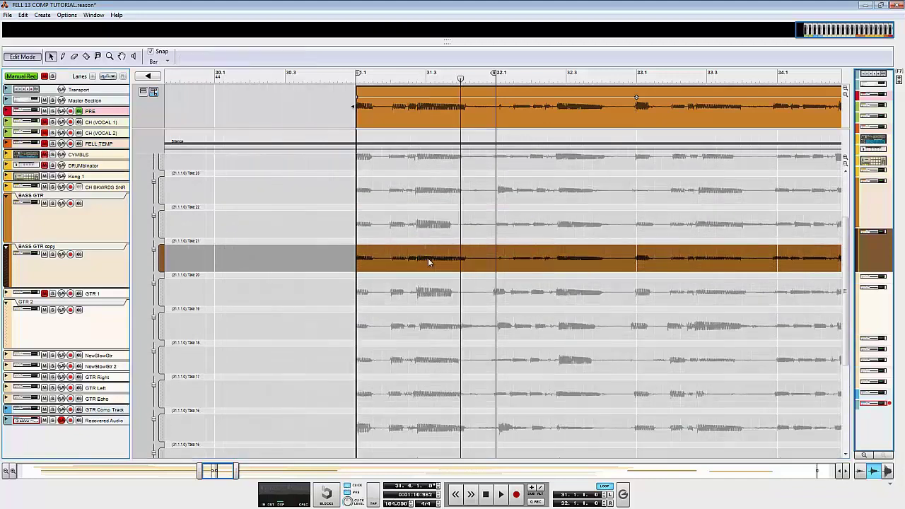
- Rename the Take 21 lane to '01'
{"action": "double_click", "coordinate": [191, 242]}
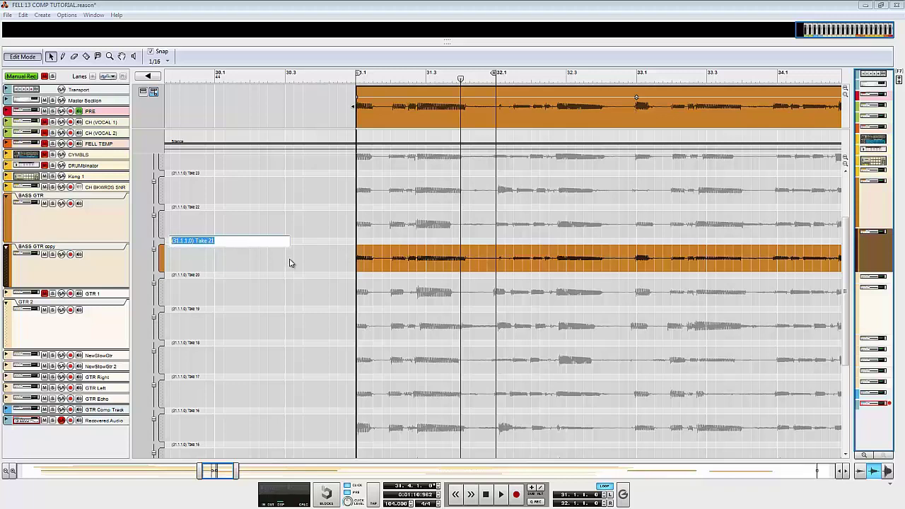
{"action": "type", "text": "01"}
{"action": "key", "text": "Return"}
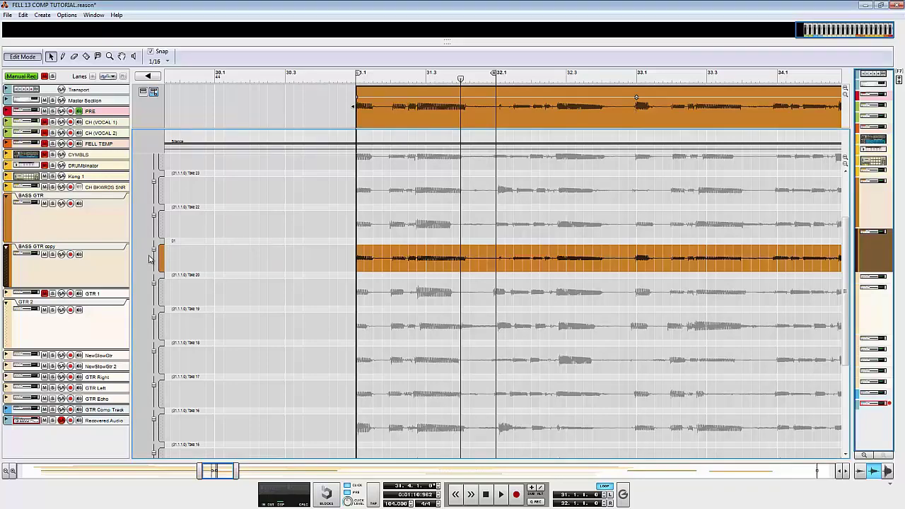
- Move lane 01 to the top of the take lanes
{"action": "left_click", "coordinate": [150, 260]}
{"action": "scroll", "coordinate": [159, 212], "scroll_direction": "up", "scroll_amount": 3}
{"action": "left_click", "coordinate": [161, 159]}
{"action": "left_click_drag", "start_coordinate": [162, 160], "coordinate": [162, 161]}
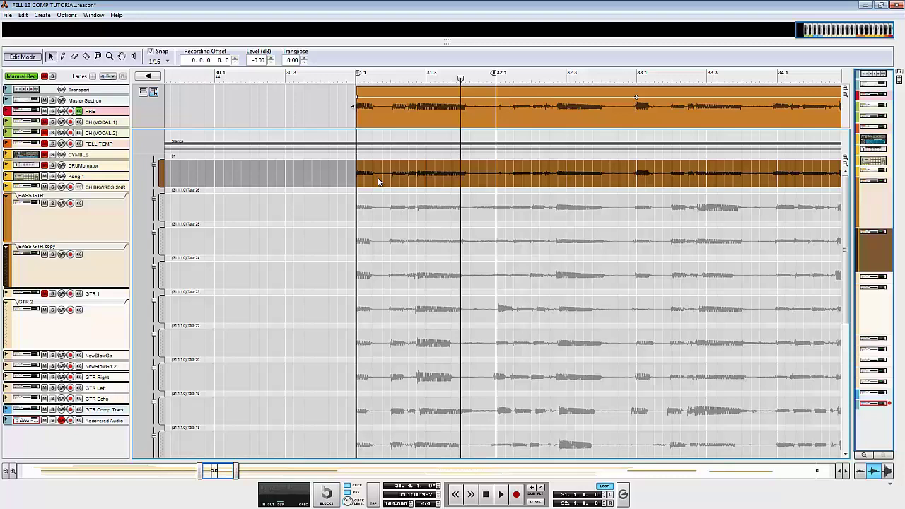
- Duplicate the comp rows and slide the copy of take 01 slightly earlier
{"action": "right_click", "coordinate": [378, 182]}
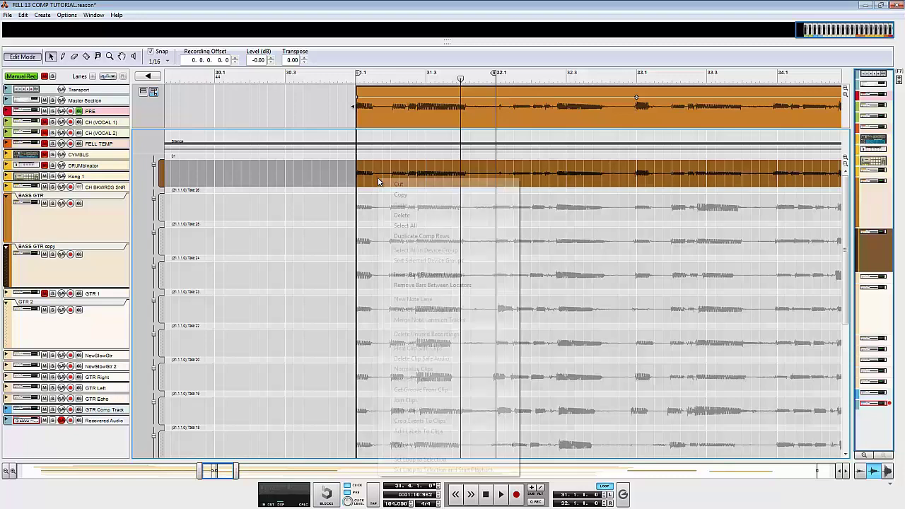
{"action": "left_click", "coordinate": [405, 236]}
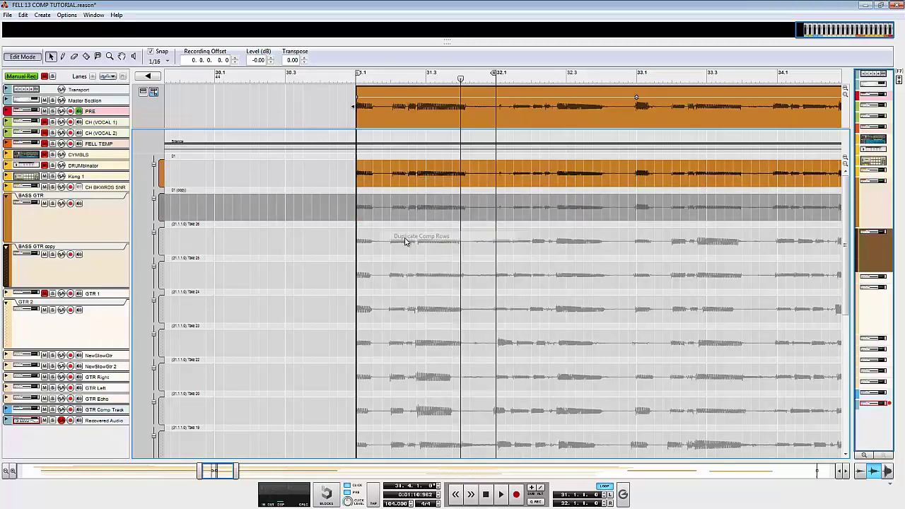
{"action": "left_click", "coordinate": [436, 214]}
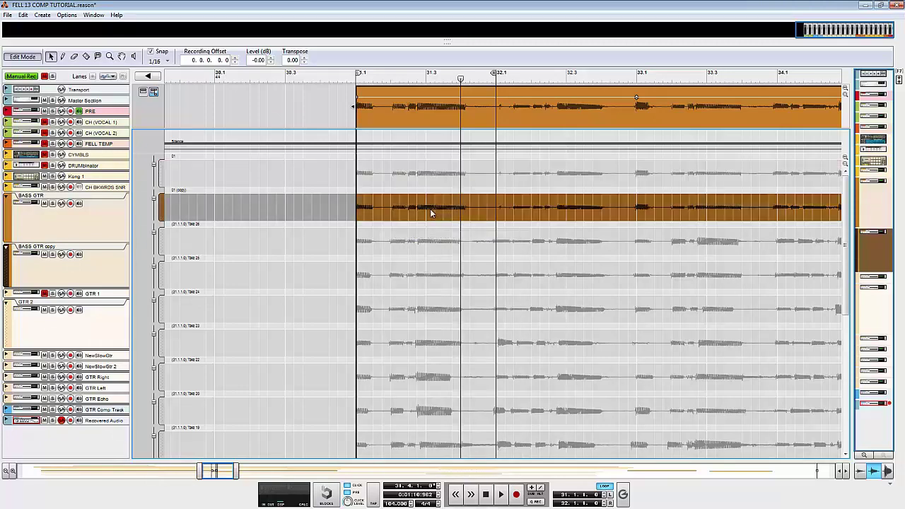
{"action": "scroll", "coordinate": [436, 213], "scroll_direction": "up", "scroll_amount": 3}
{"action": "left_click_drag", "start_coordinate": [629, 212], "coordinate": [487, 215]}
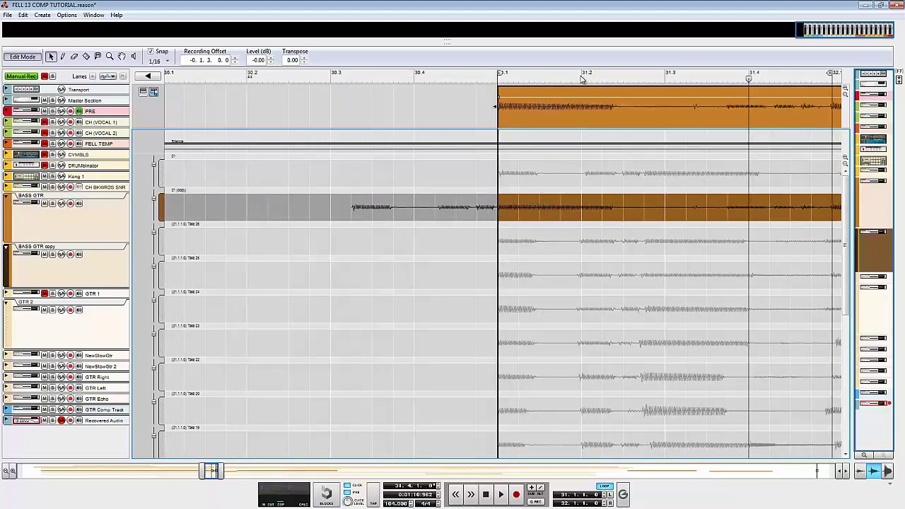
- With snap at 1/32, razor-cut the comp so take 01 starts near 31.1.4
{"action": "key", "text": "r"}
{"action": "left_click", "coordinate": [157, 60]}
{"action": "left_click", "coordinate": [170, 143]}
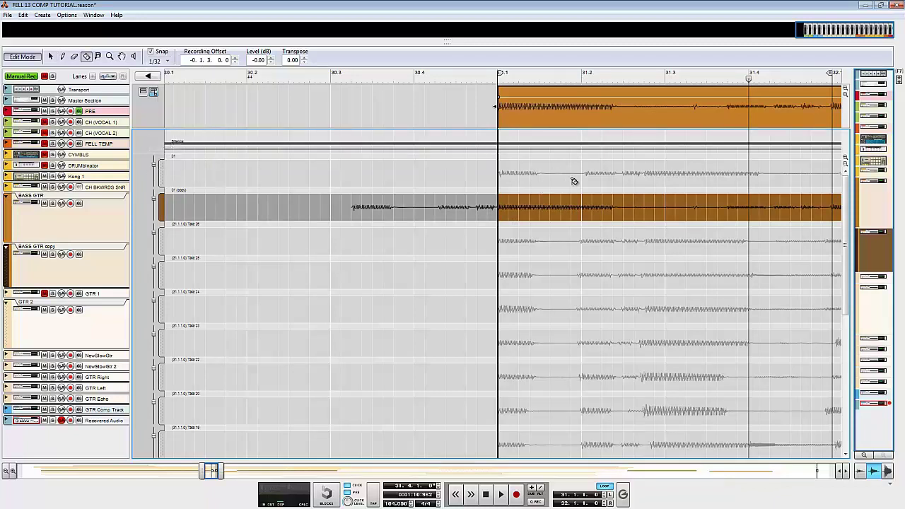
{"action": "left_click", "coordinate": [571, 174]}
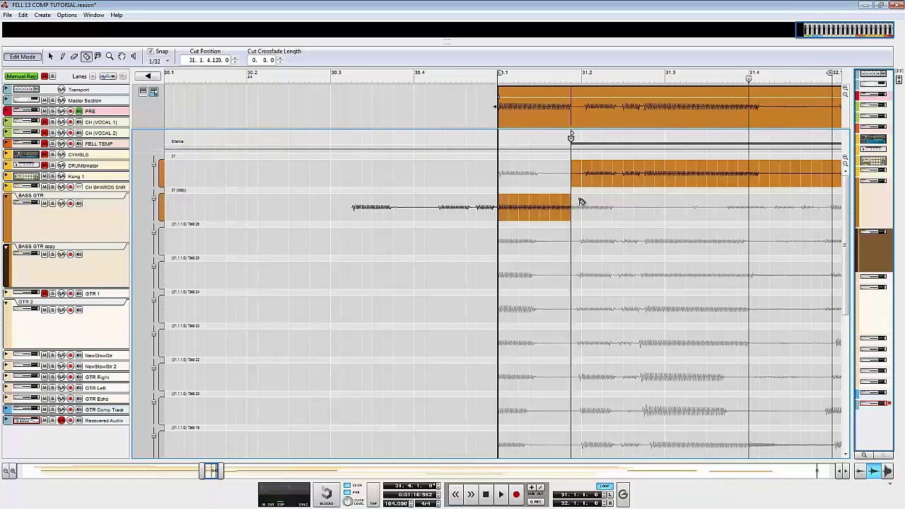
- Add a crossfade at the cut and play from just before it
{"action": "key", "text": "q"}
{"action": "scroll", "coordinate": [587, 205], "scroll_direction": "up", "scroll_amount": 1}
{"action": "scroll", "coordinate": [587, 205], "scroll_direction": "up", "scroll_amount": 2}
{"action": "left_click_drag", "start_coordinate": [450, 136], "coordinate": [441, 156]}
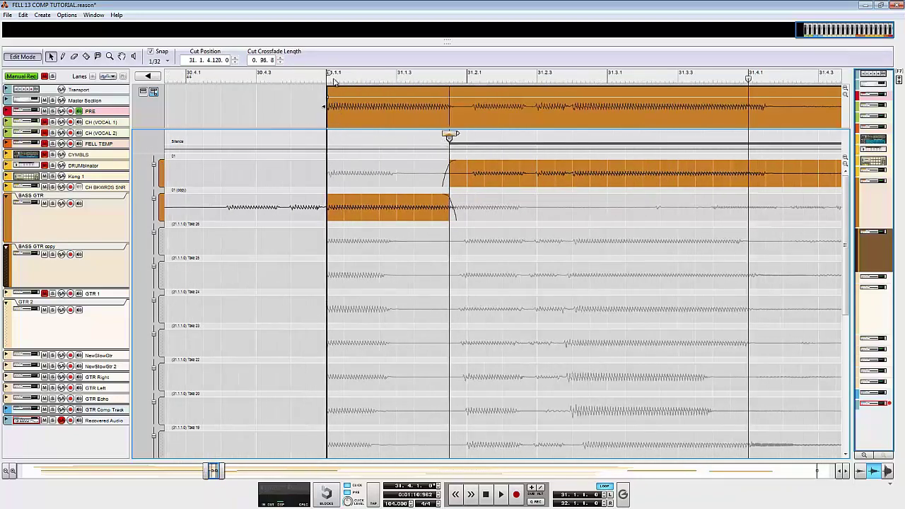
{"action": "left_click", "coordinate": [335, 80]}
{"action": "key", "text": "space"}
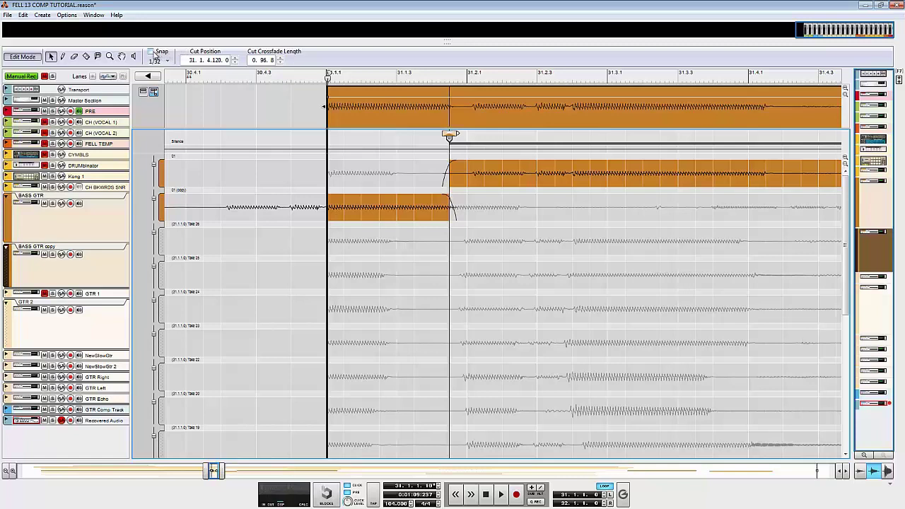
- With snap off, move the cut to 31.1.4.197 with a 0.90 crossfade and replay it
{"action": "left_click", "coordinate": [150, 52]}
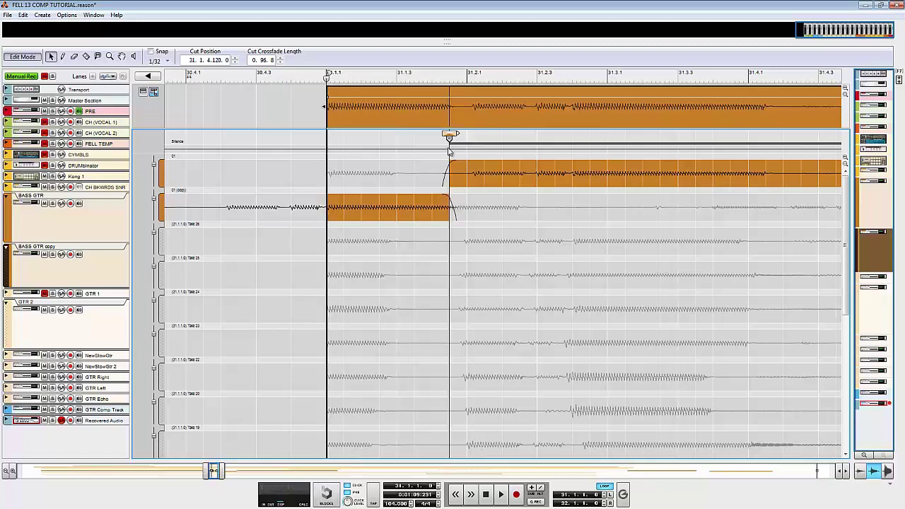
{"action": "key", "text": "space"}
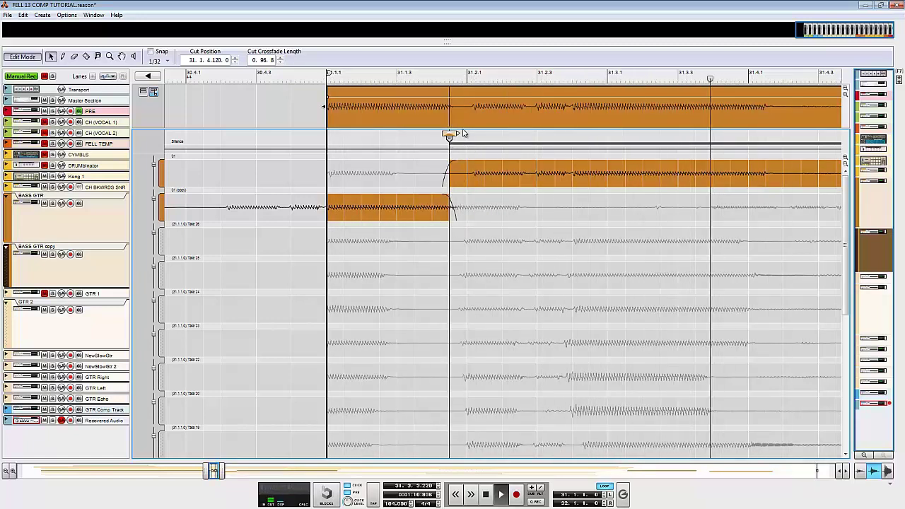
{"action": "mouse_move", "coordinate": [463, 133]}
{"action": "left_mouse_down"}
{"action": "mouse_move", "coordinate": [450, 135]}
{"action": "mouse_move", "coordinate": [461, 136]}
{"action": "left_mouse_up"}
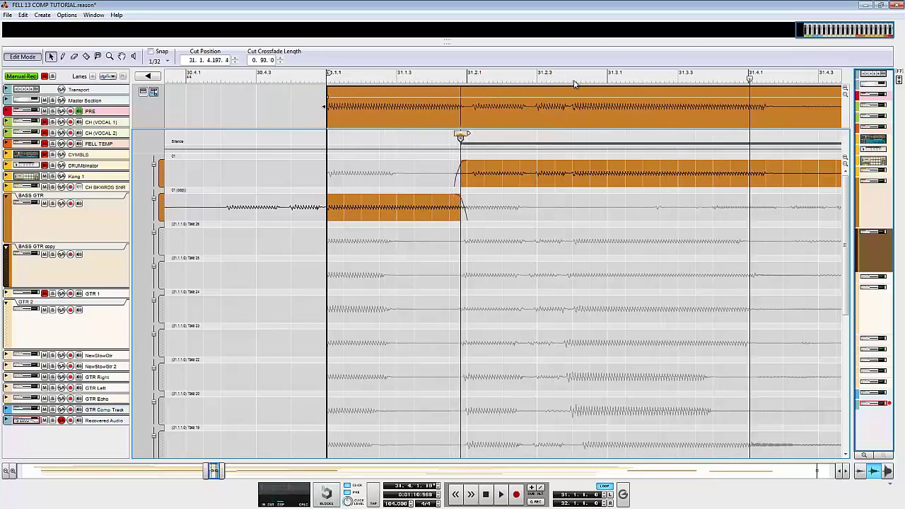
{"action": "left_click", "coordinate": [574, 80]}
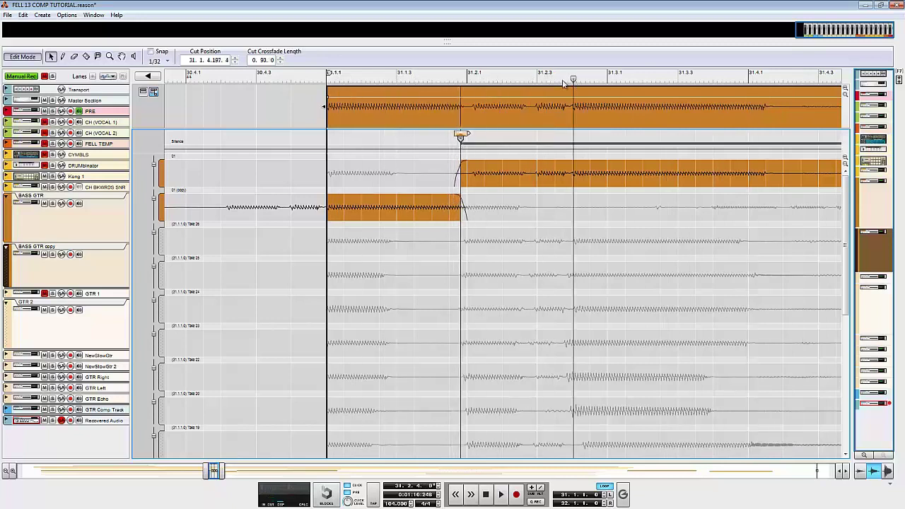
{"action": "left_click", "coordinate": [537, 79]}
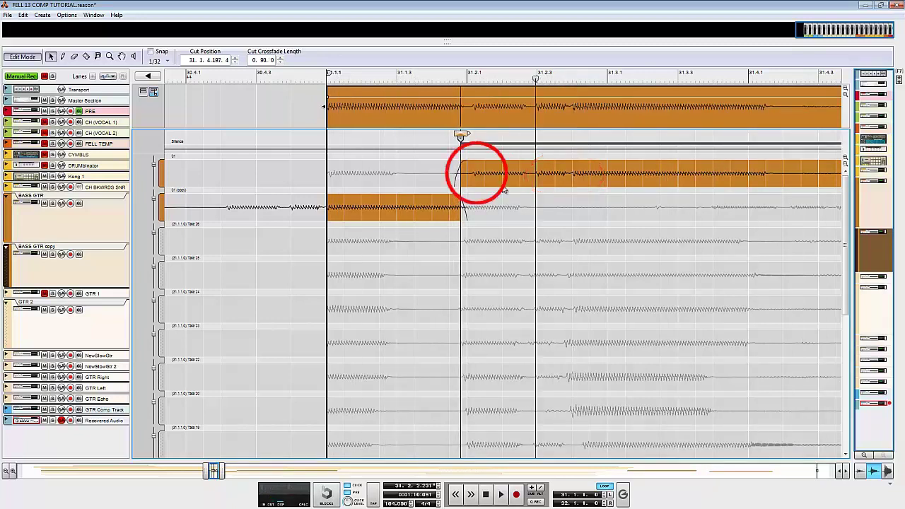
{"action": "left_click", "coordinate": [467, 80]}
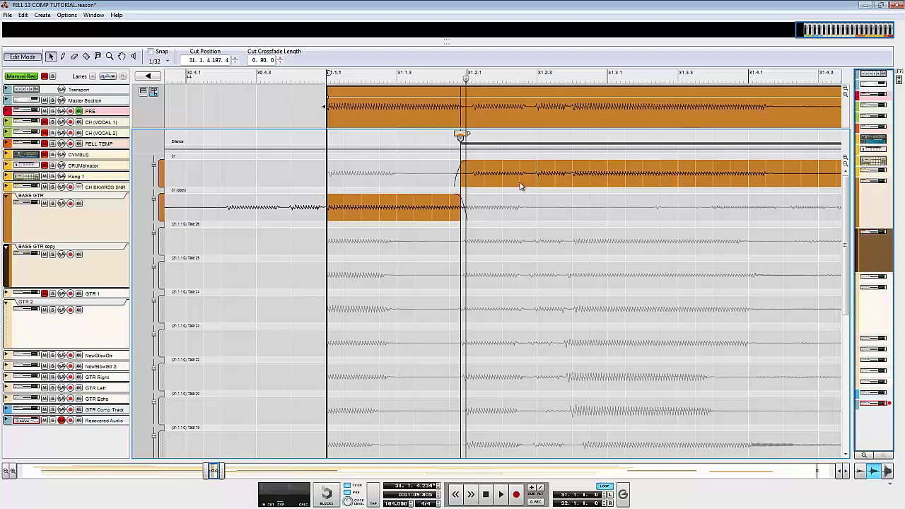
- Duplicate the second take row, offset the copy later, and use it after the switch
{"action": "right_click", "coordinate": [414, 208]}
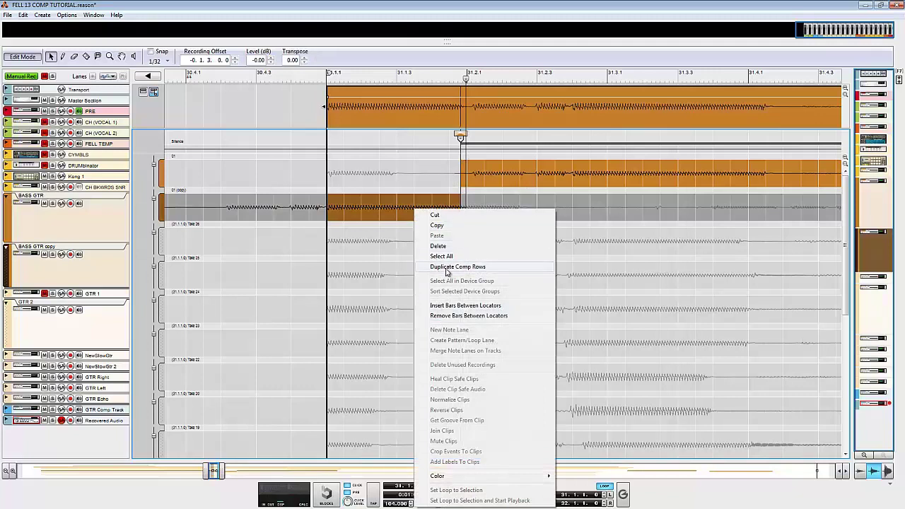
{"action": "left_click", "coordinate": [446, 268]}
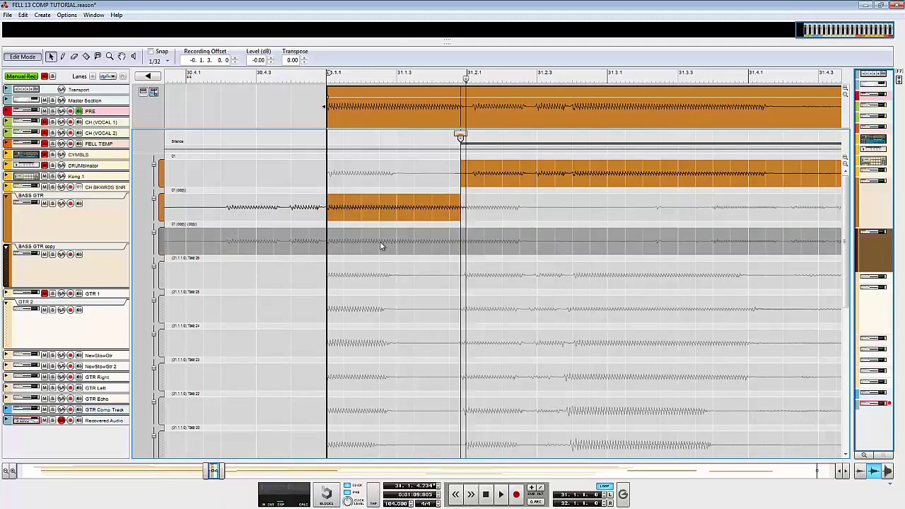
{"action": "left_click_drag", "start_coordinate": [375, 245], "coordinate": [611, 248]}
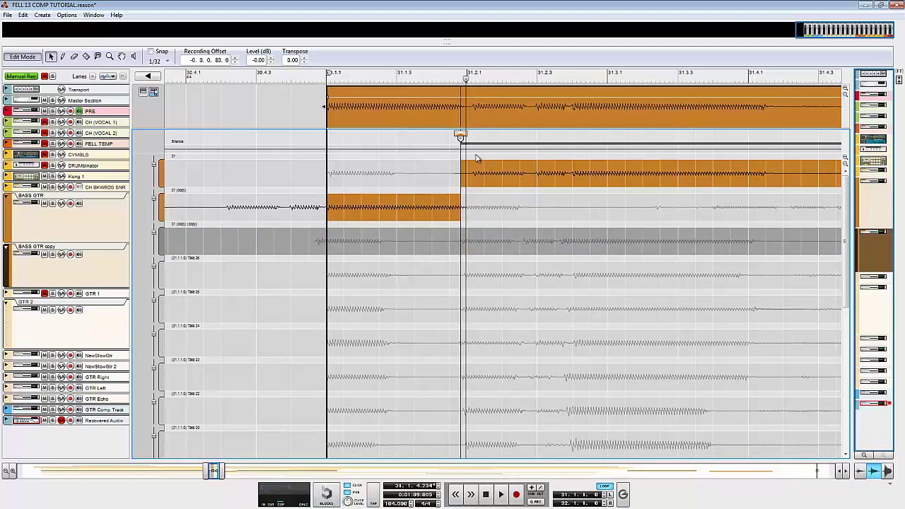
{"action": "left_click", "coordinate": [471, 248]}
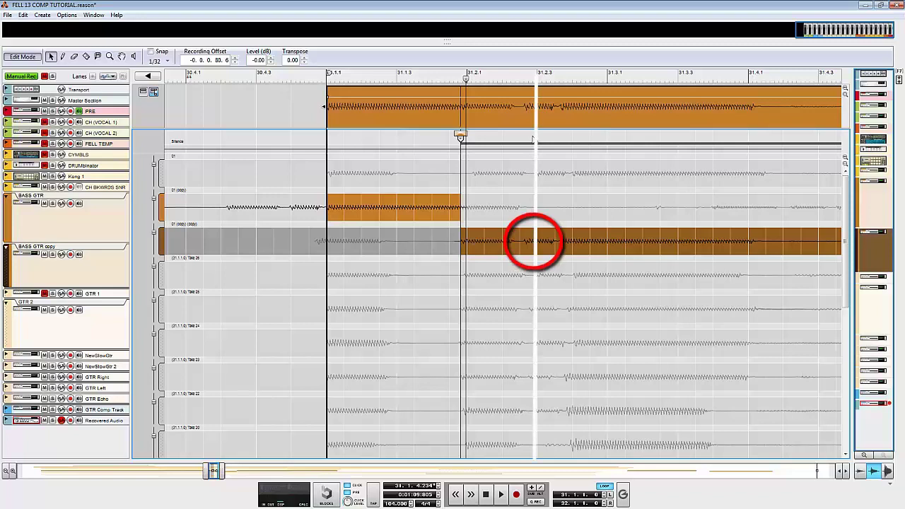
- Razor-cut after the copied section back into take 01, undoing two trial cuts
{"action": "key", "text": "r"}
{"action": "left_click", "coordinate": [531, 208]}
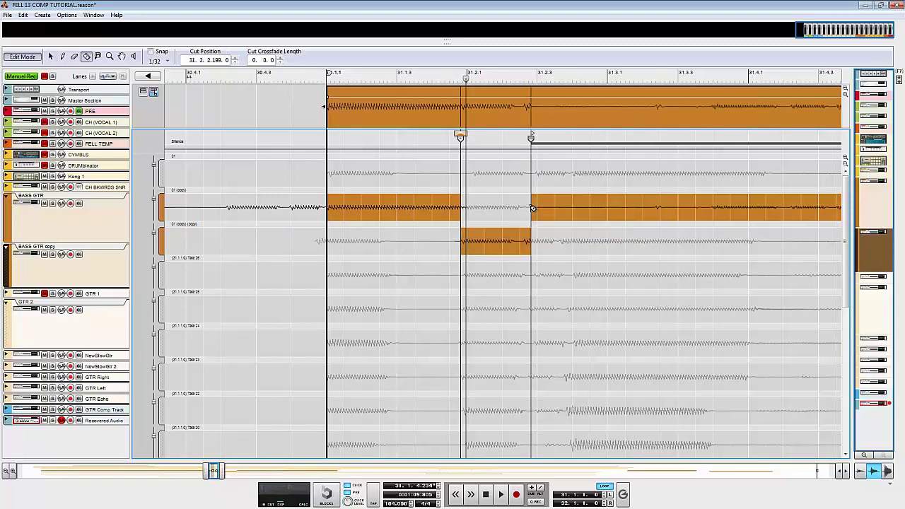
{"action": "key", "text": "ctrl+z"}
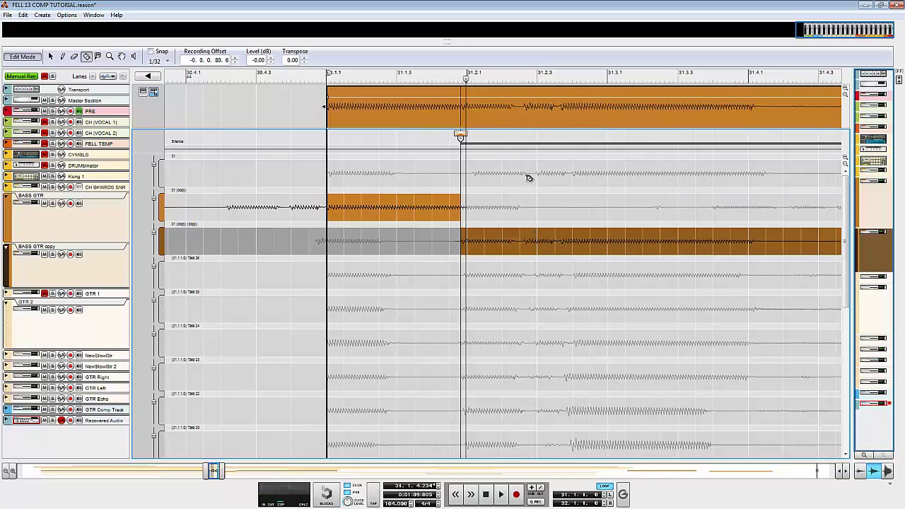
{"action": "left_click", "coordinate": [532, 276]}
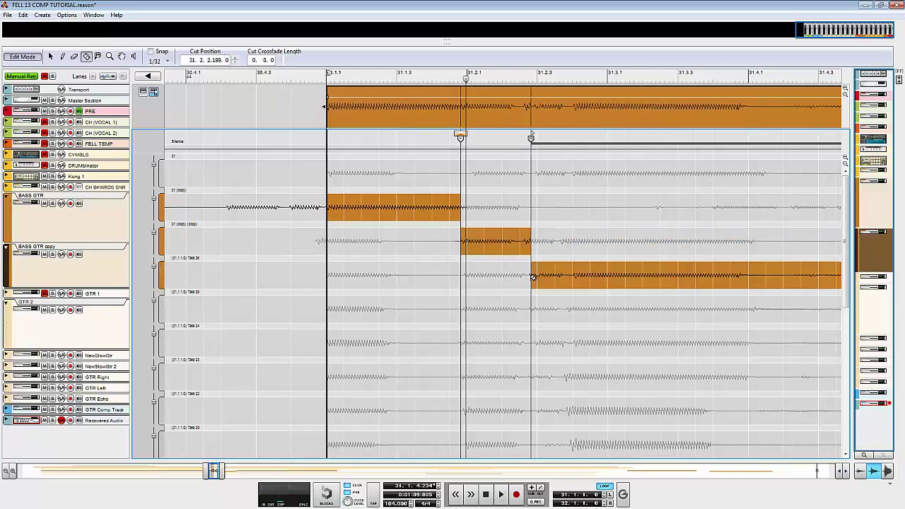
{"action": "key", "text": "ctrl+z"}
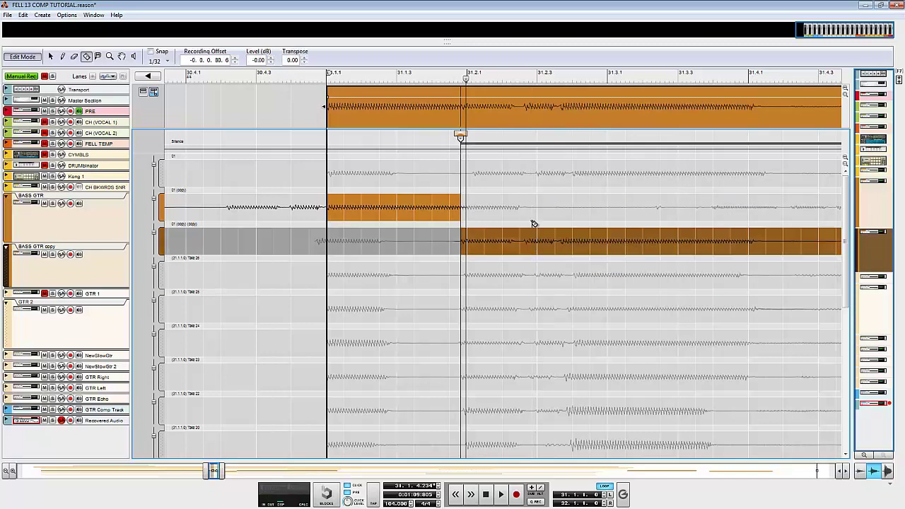
{"action": "left_click", "coordinate": [531, 173]}
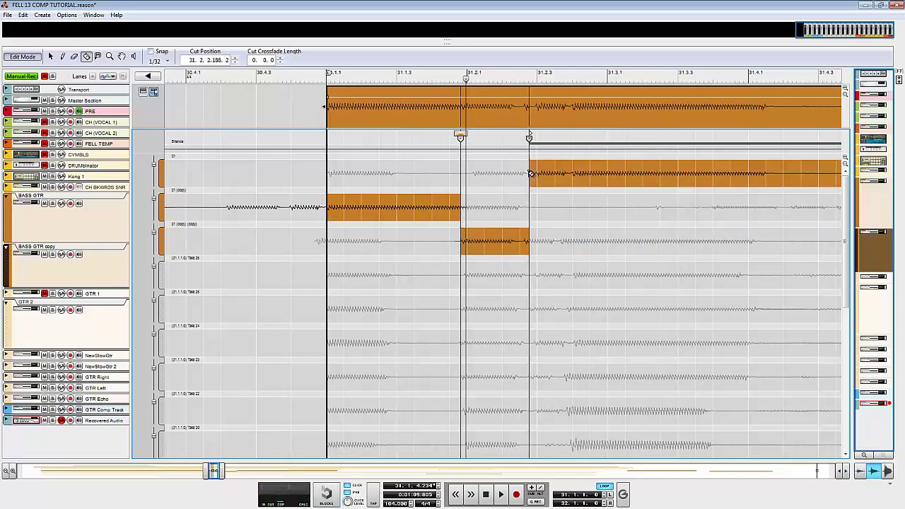
- Fine-tune the switch point into 01 to 31.2.2.295
{"action": "key", "text": "q"}
{"action": "left_click_drag", "start_coordinate": [530, 140], "coordinate": [530, 140]}
{"action": "left_click_drag", "start_coordinate": [530, 141], "coordinate": [522, 139]}
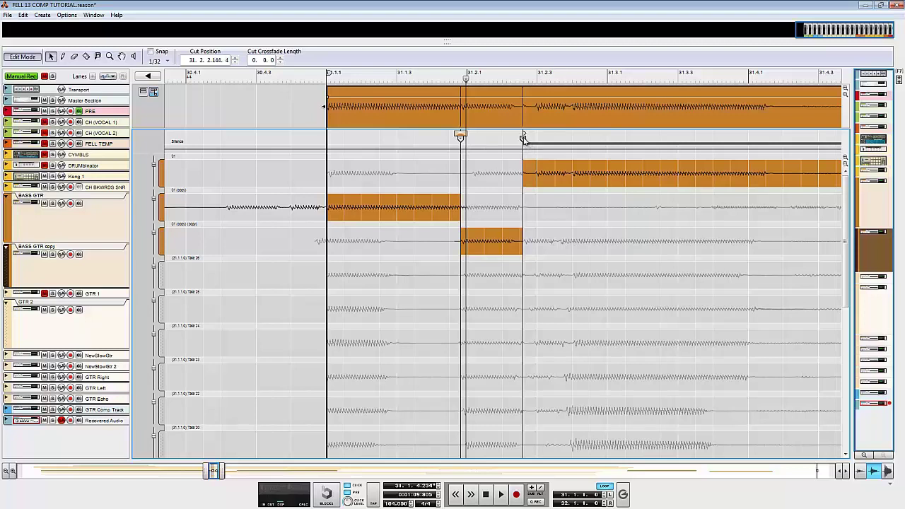
{"action": "left_click_drag", "start_coordinate": [524, 139], "coordinate": [533, 139]}
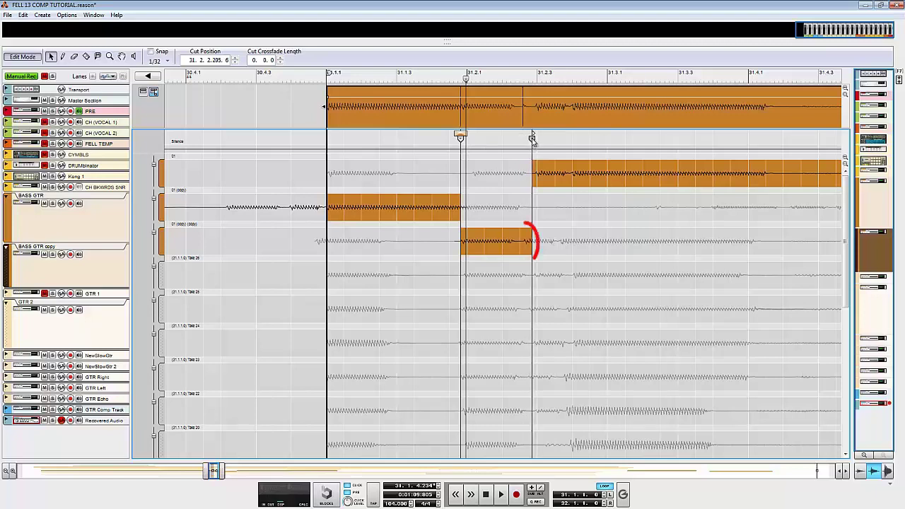
{"action": "key", "text": "r"}
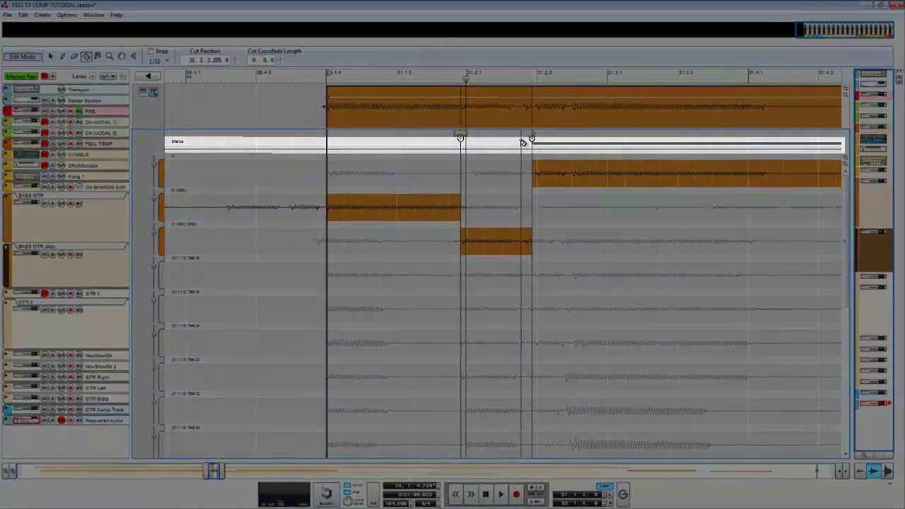
- Insert a brief silence before 01 with a 0.58 crossfade at 31.2.2.215, then audition
{"action": "left_click", "coordinate": [521, 142]}
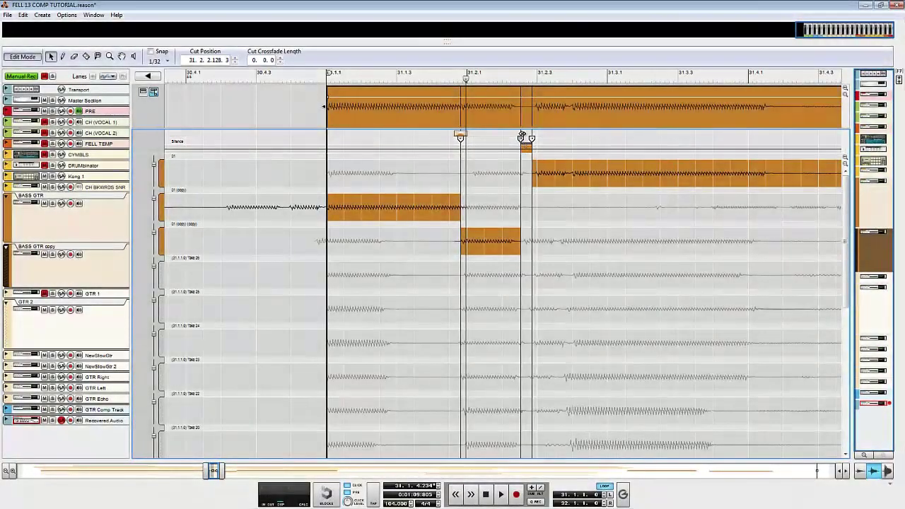
{"action": "left_click_drag", "start_coordinate": [521, 134], "coordinate": [537, 134]}
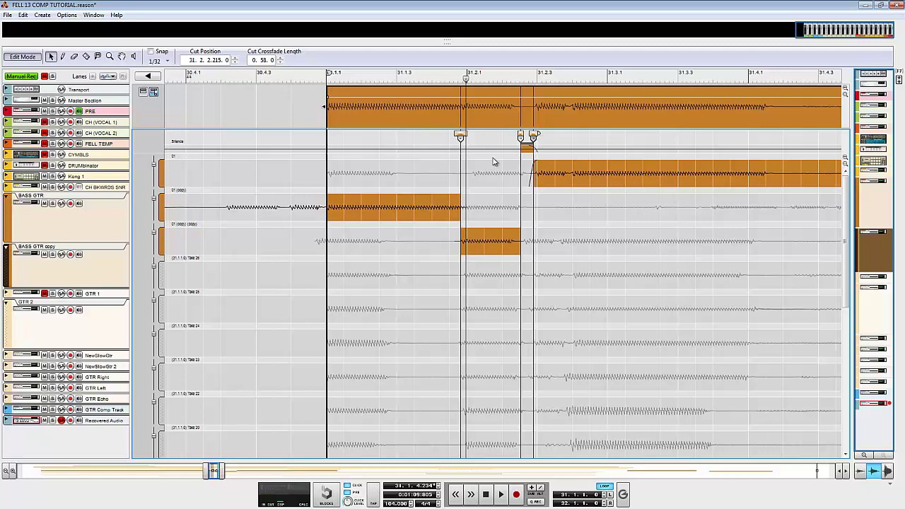
{"action": "key", "text": "space"}
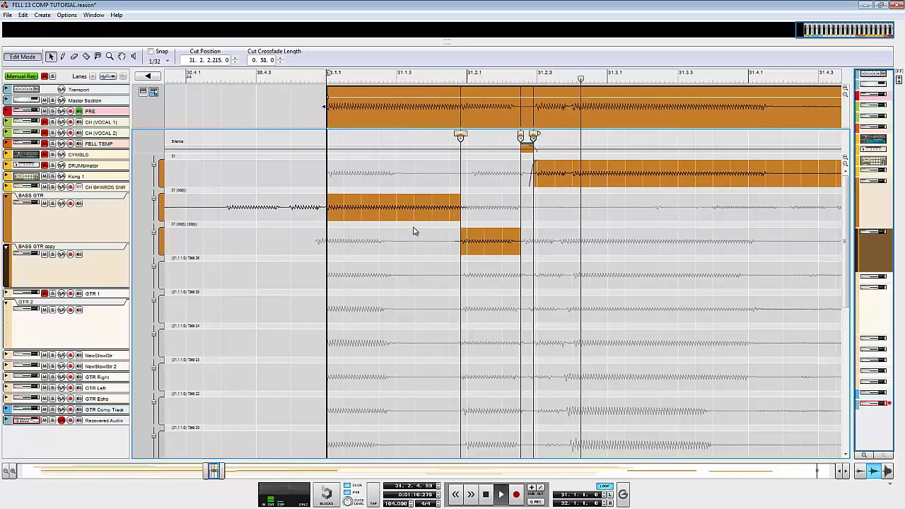
{"action": "left_click", "coordinate": [473, 244]}
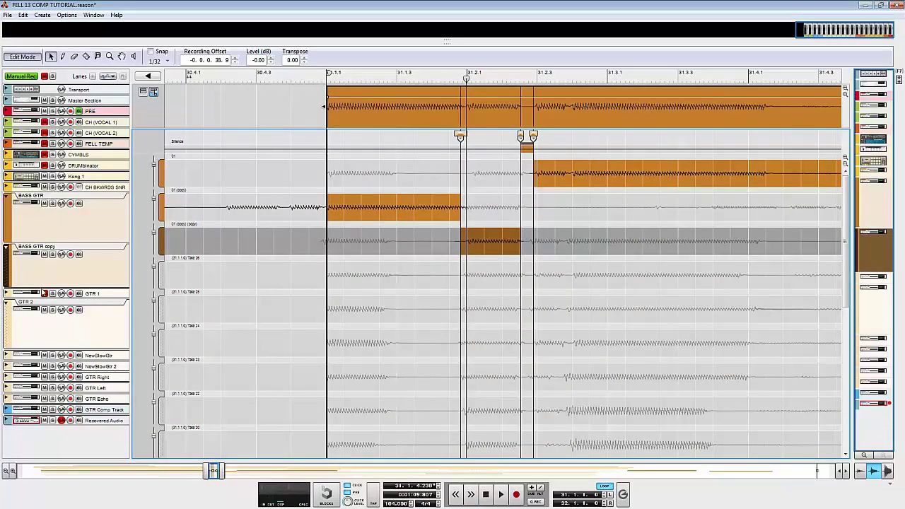
- Mute GTR 2, play the comp, then exit comp editing and unfold all tracks
{"action": "left_click", "coordinate": [43, 310]}
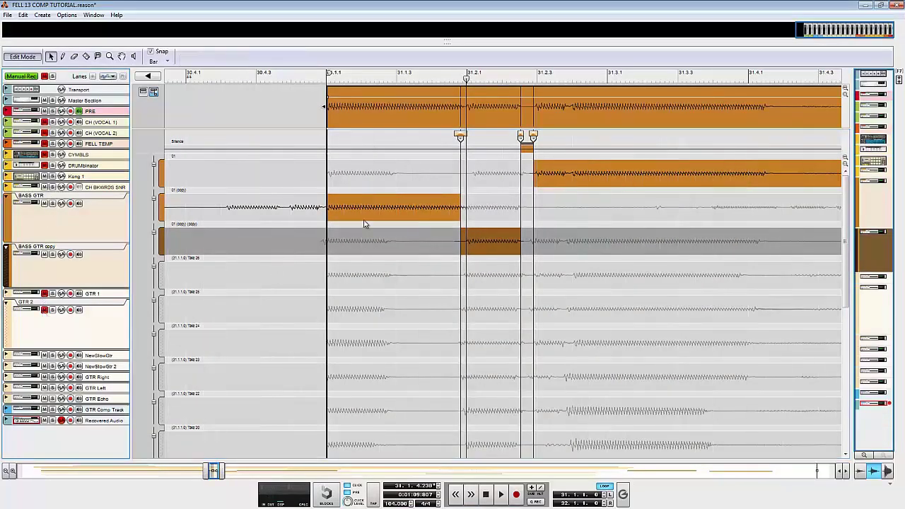
{"action": "key", "text": "space"}
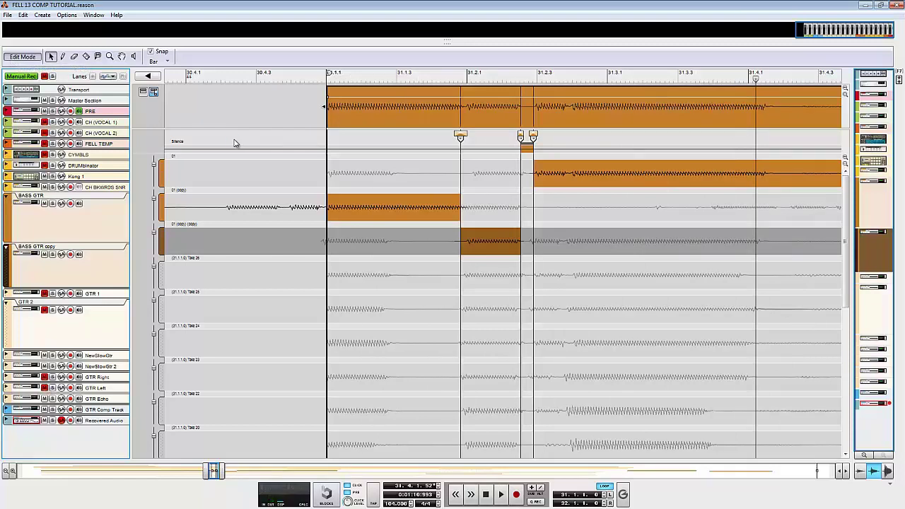
{"action": "left_click", "coordinate": [18, 60]}
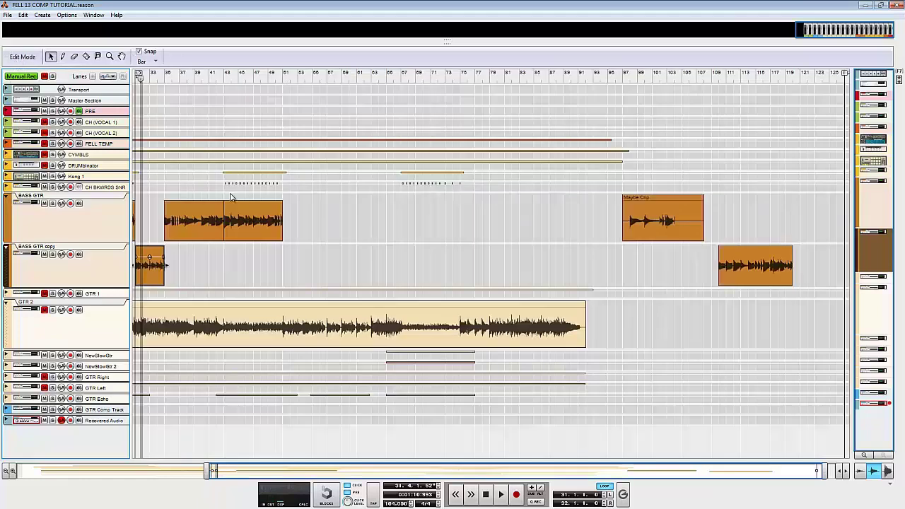
{"action": "scroll", "coordinate": [210, 293], "scroll_direction": "down", "scroll_amount": 2}
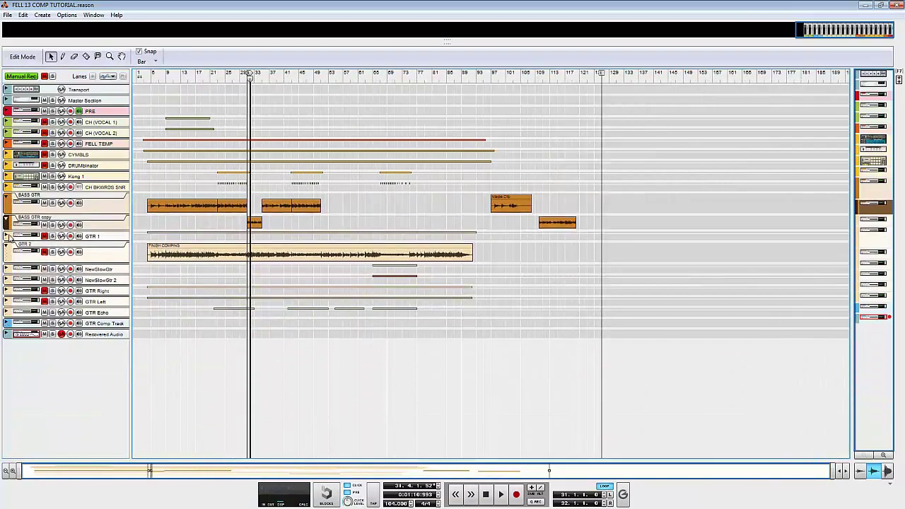
{"action": "left_click", "coordinate": [10, 241], "text": "alt"}
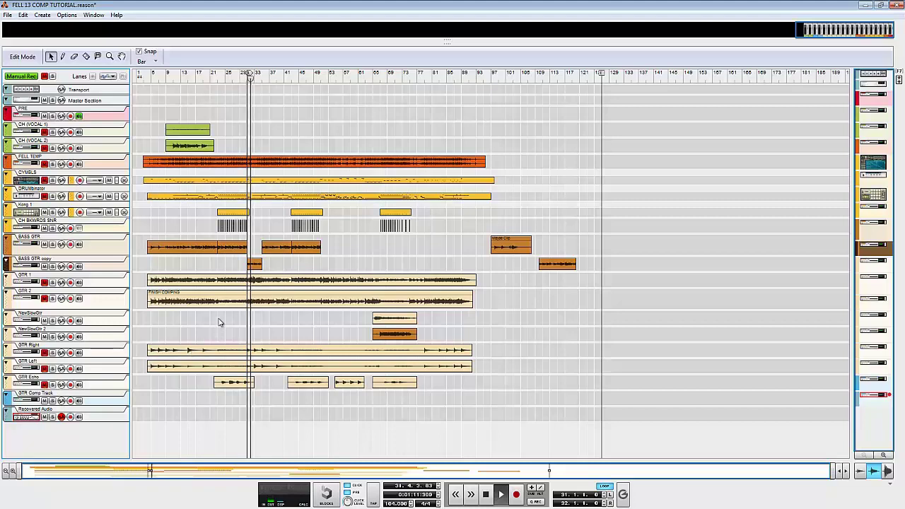
- Reopen comp editing on the bass clip and stop playback
{"action": "double_click", "coordinate": [256, 266]}
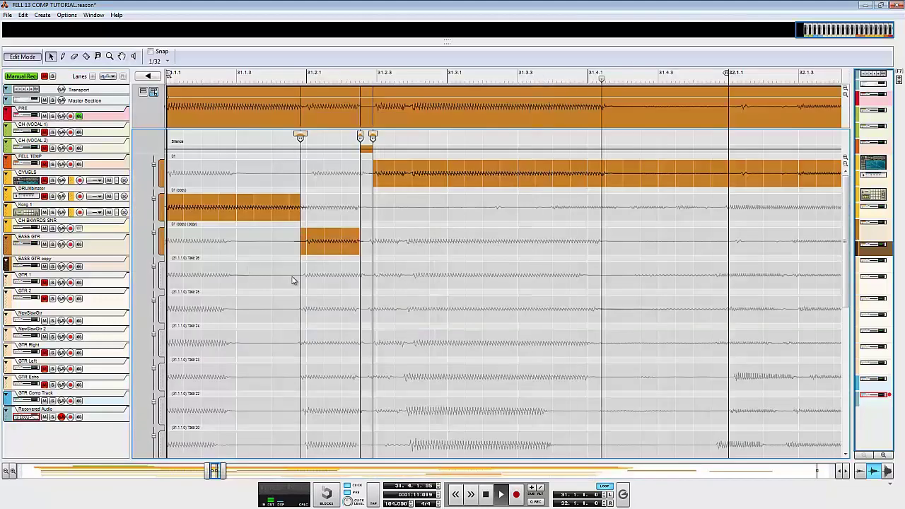
{"action": "scroll", "coordinate": [344, 230], "scroll_direction": "down", "scroll_amount": 1, "text": "ctrl"}
{"action": "scroll", "coordinate": [344, 230], "scroll_direction": "down", "scroll_amount": 1, "text": "ctrl"}
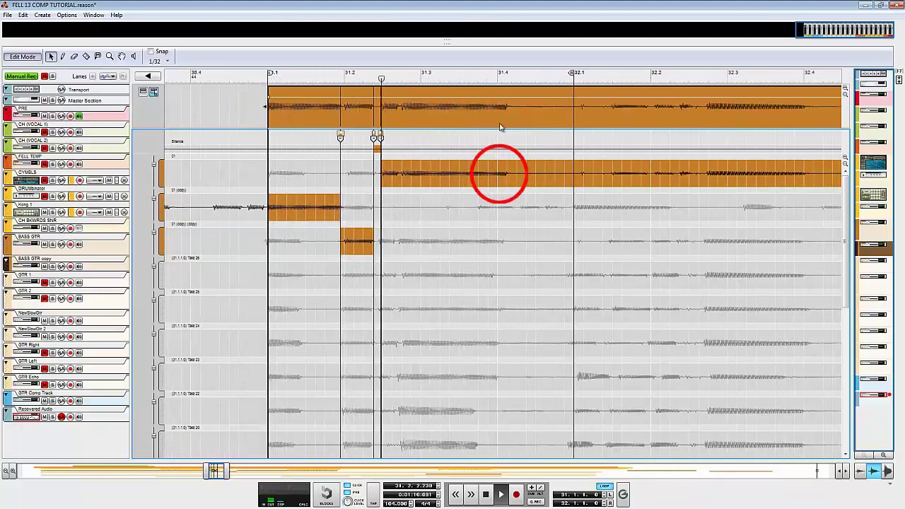
{"action": "key", "text": "space"}
{"action": "scroll", "coordinate": [573, 384], "scroll_direction": "up", "scroll_amount": 5, "text": "ctrl"}
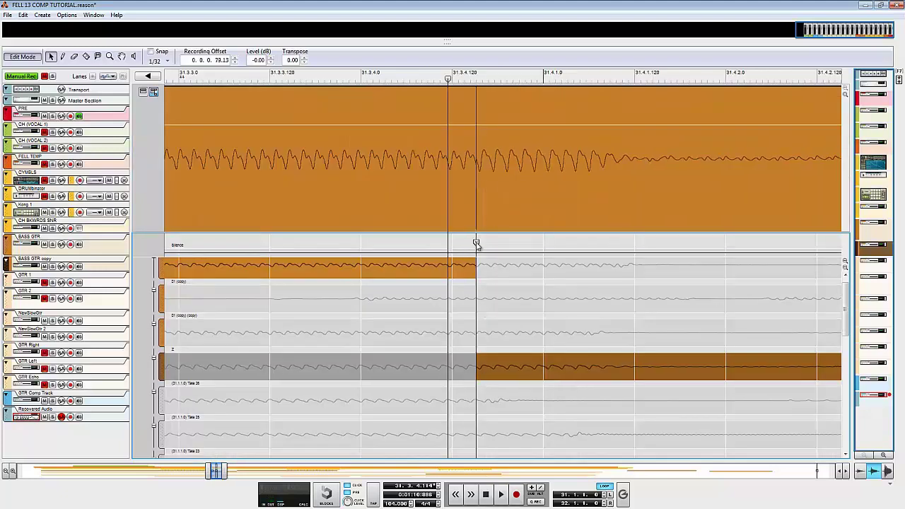
{"action": "scroll", "coordinate": [499, 304], "scroll_direction": "up", "scroll_amount": 3}
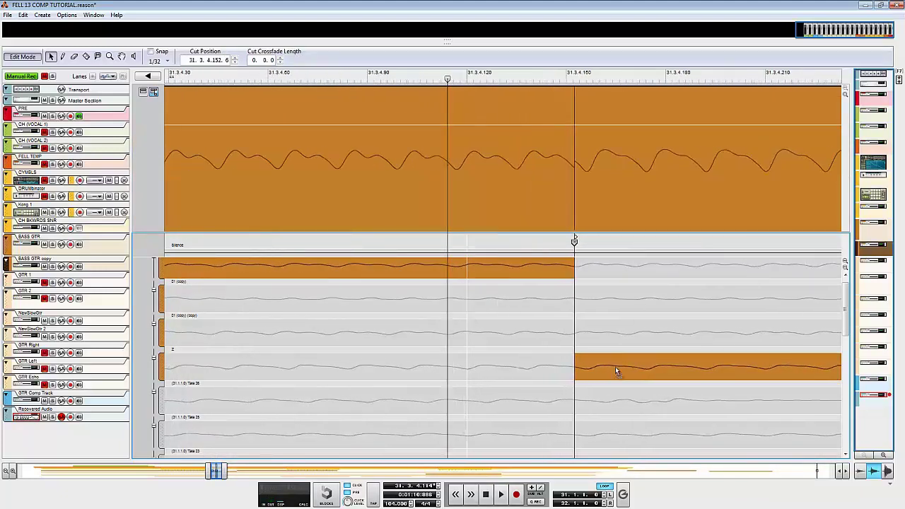
- Select the comp cut between the takes and audition it briefly
{"action": "left_click", "coordinate": [574, 243]}
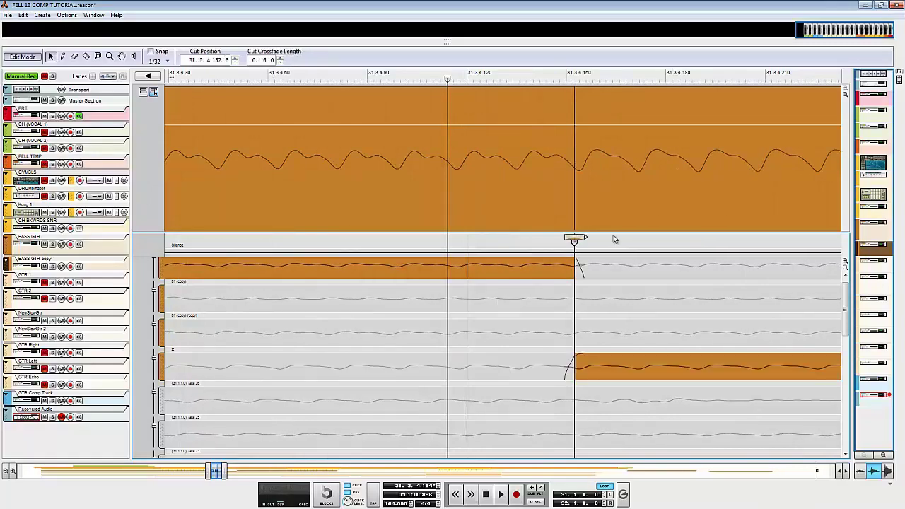
{"action": "scroll", "coordinate": [612, 275], "scroll_direction": "down", "scroll_amount": 1}
{"action": "scroll", "coordinate": [612, 275], "scroll_direction": "down", "scroll_amount": 2}
{"action": "scroll", "coordinate": [612, 275], "scroll_direction": "down", "scroll_amount": 2}
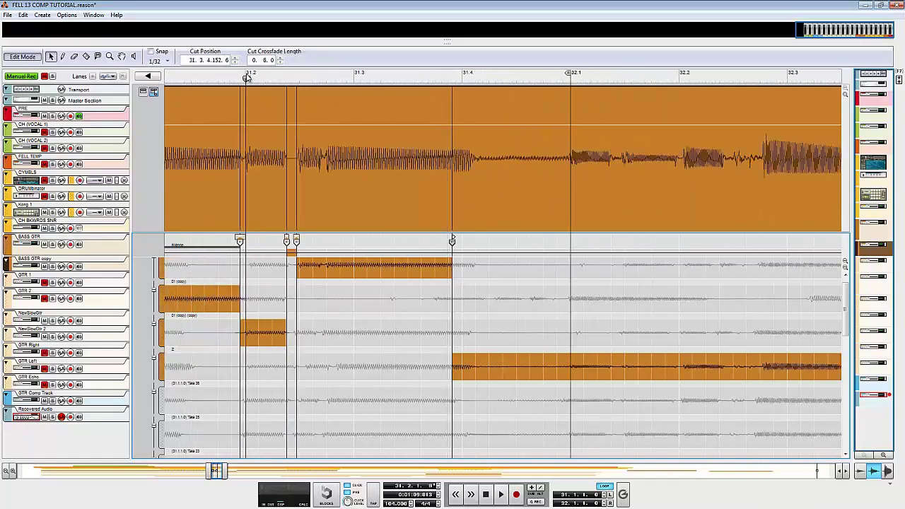
{"action": "key", "text": "space"}
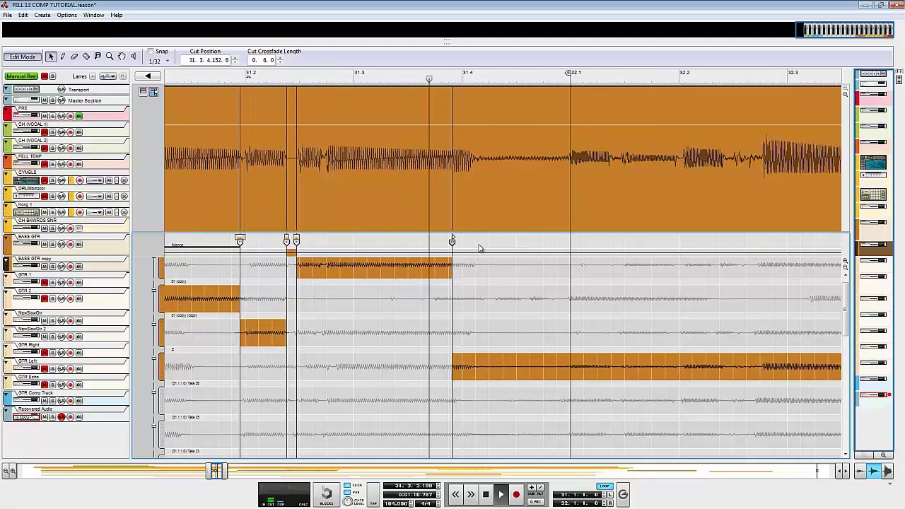
{"action": "key", "text": "space"}
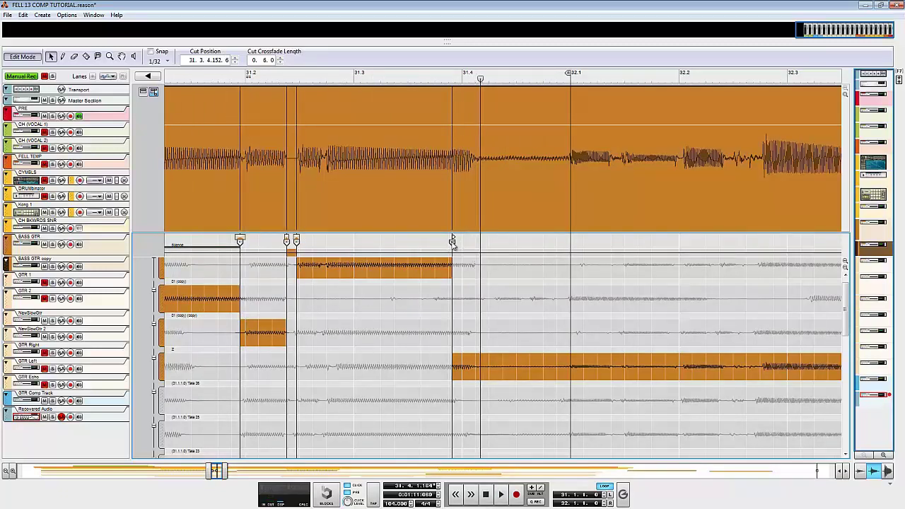
- Move the cut to 31.4.1, silence everything after it with a 0.186 crossfade, and replay
{"action": "left_click_drag", "start_coordinate": [453, 242], "coordinate": [462, 243]}
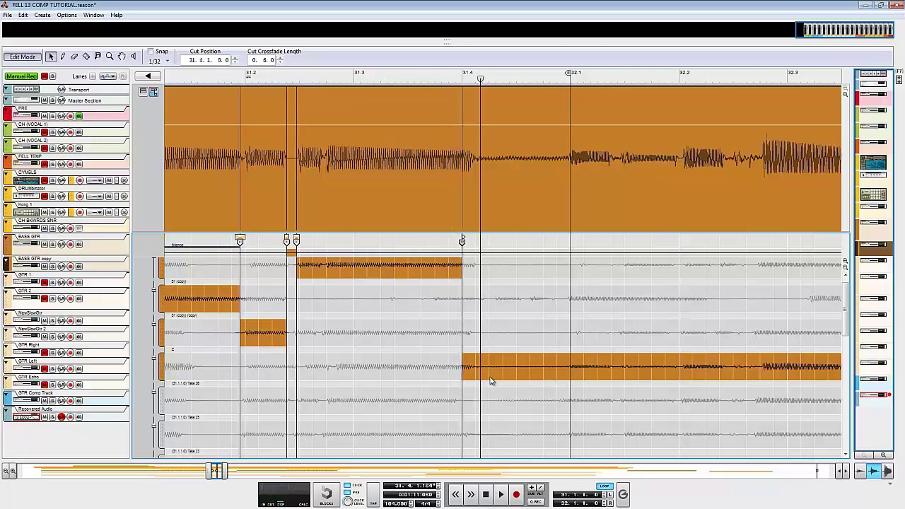
{"action": "left_click", "coordinate": [474, 254]}
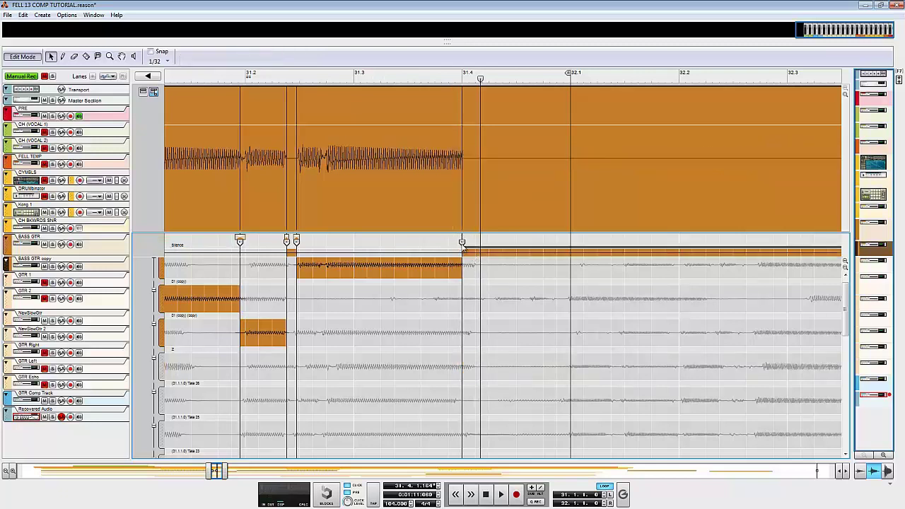
{"action": "left_click_drag", "start_coordinate": [463, 242], "coordinate": [468, 242]}
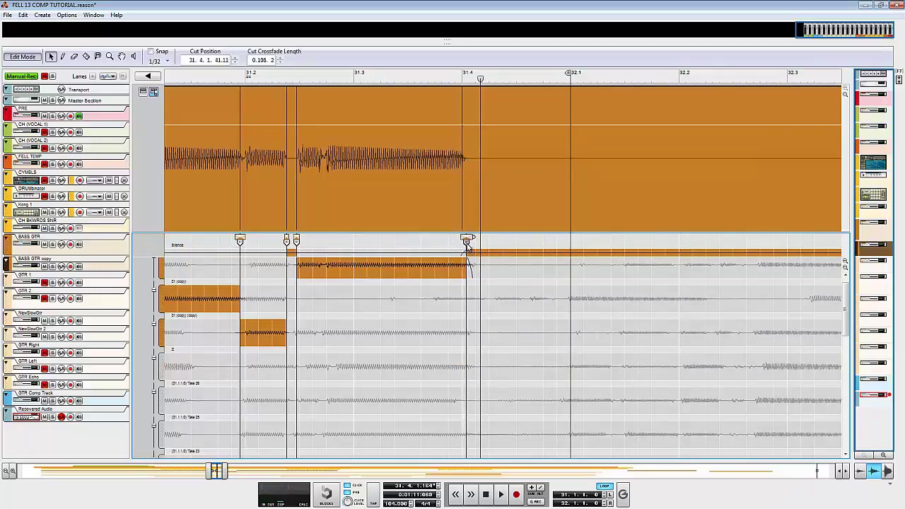
{"action": "key", "text": "KP_0"}
{"action": "key", "text": "space"}
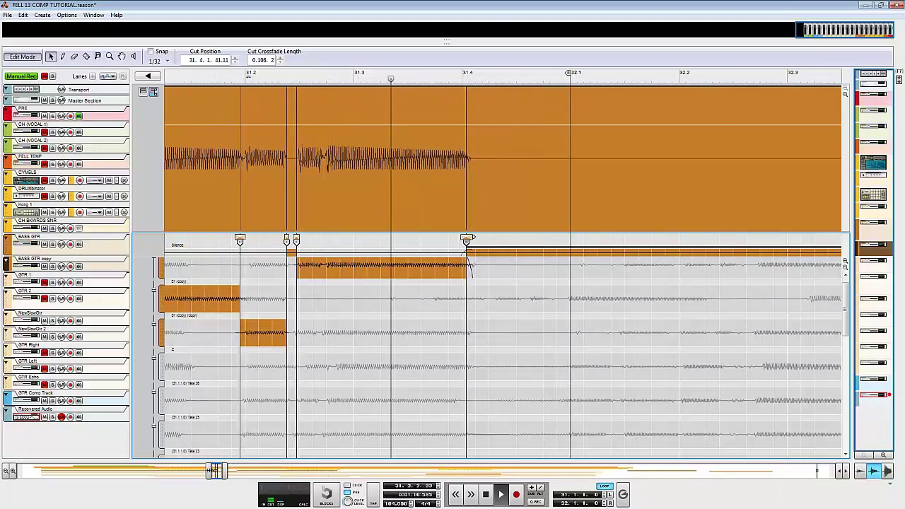
{"action": "scroll", "coordinate": [310, 303], "scroll_direction": "down", "scroll_amount": 1}
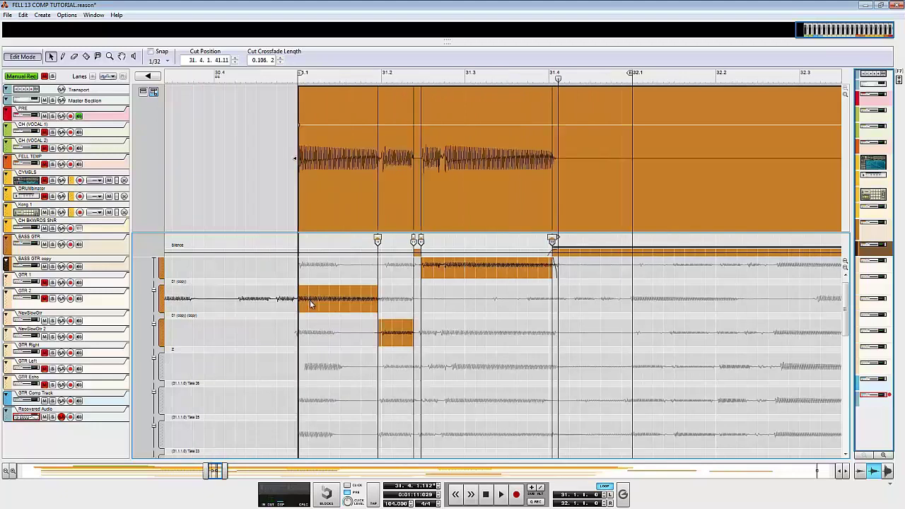
- Bounce the comped bass clips into one new recording clip
{"action": "scroll", "coordinate": [310, 303], "scroll_direction": "down", "scroll_amount": 1}
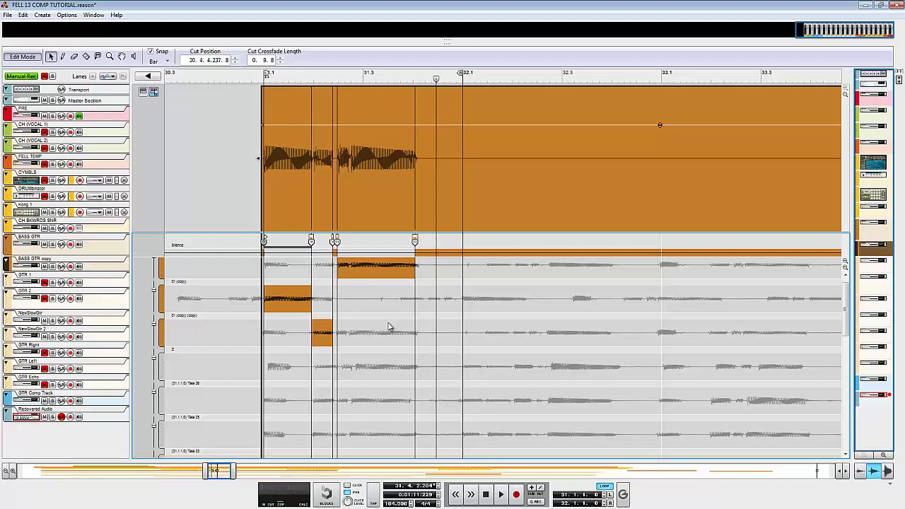
{"action": "right_click", "coordinate": [371, 183]}
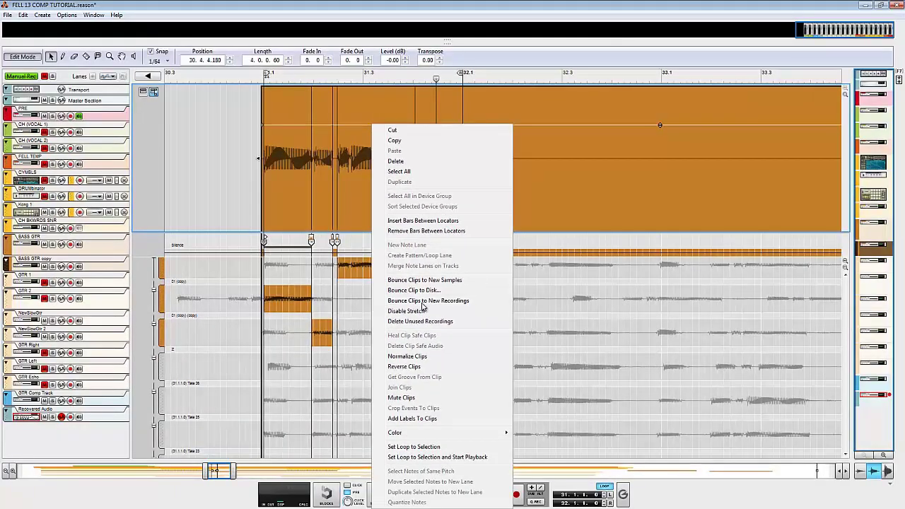
{"action": "left_click", "coordinate": [423, 303]}
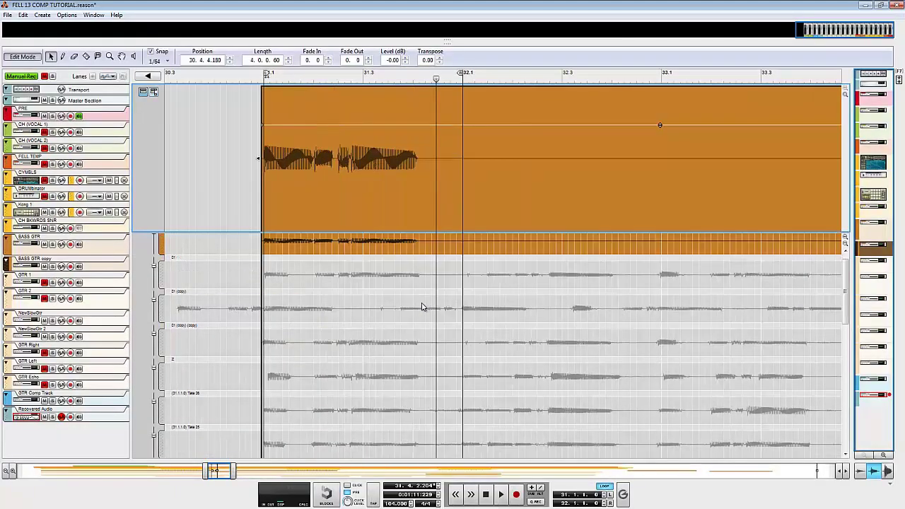
- Select the BASS GTR lane and move the song position to bar 32.1
{"action": "left_click", "coordinate": [355, 250]}
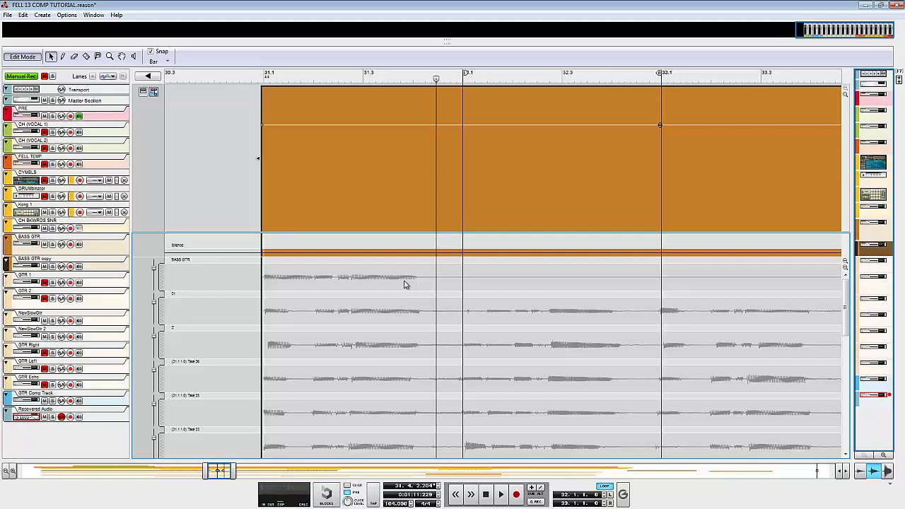
{"action": "left_click", "coordinate": [406, 284]}
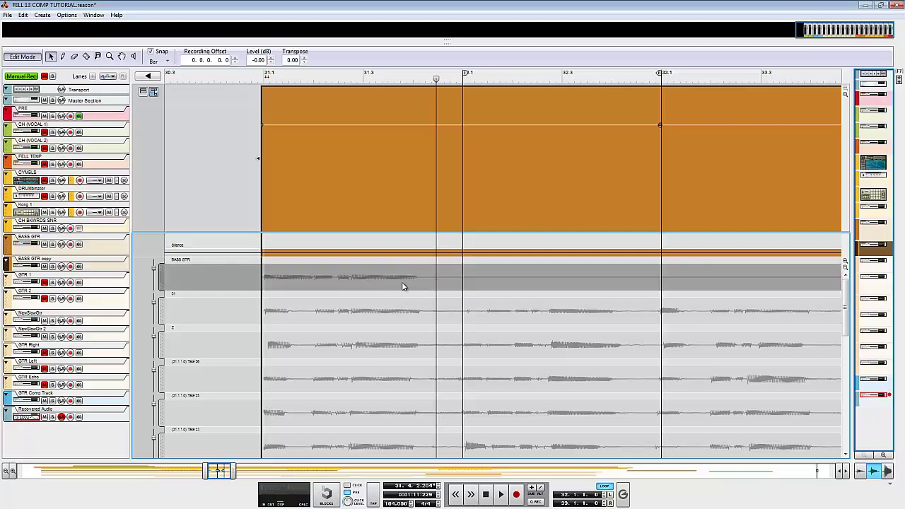
{"action": "left_click", "coordinate": [464, 80]}
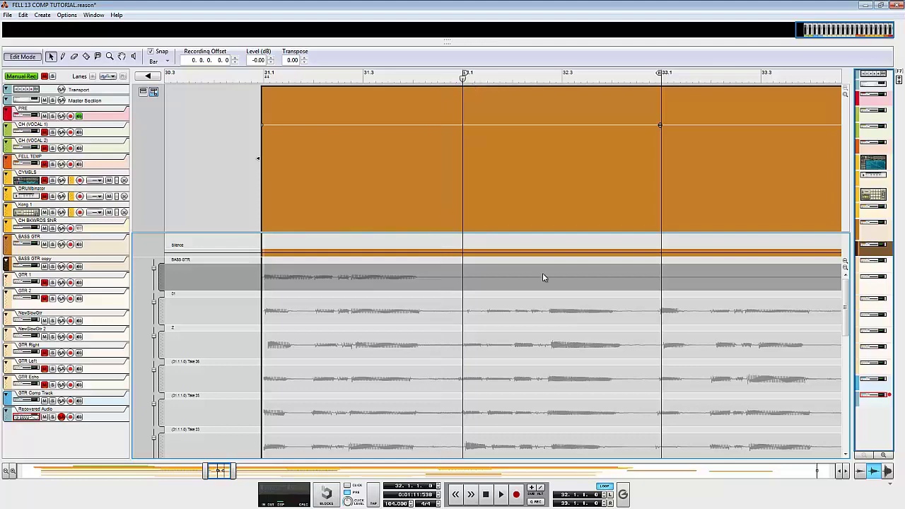
{"action": "scroll", "coordinate": [547, 301], "scroll_direction": "down", "scroll_amount": 2}
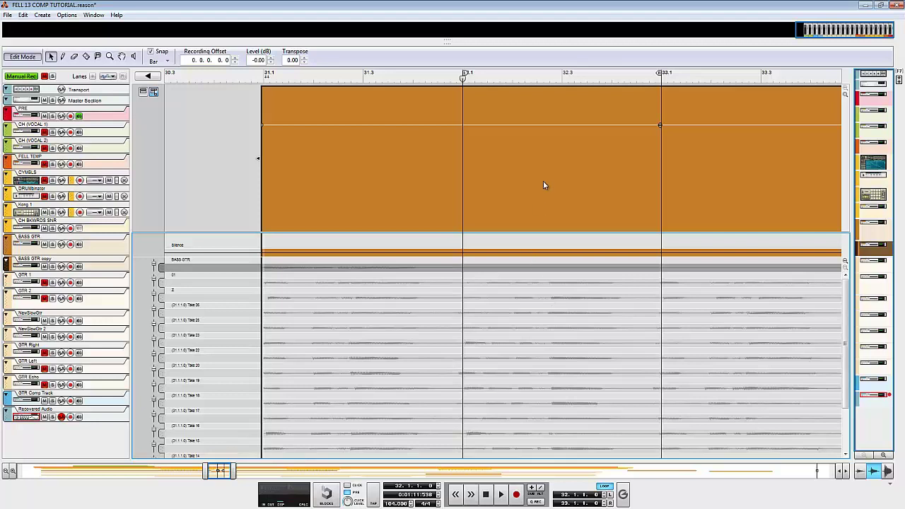
{"action": "scroll", "coordinate": [543, 180], "scroll_direction": "down", "scroll_amount": 2}
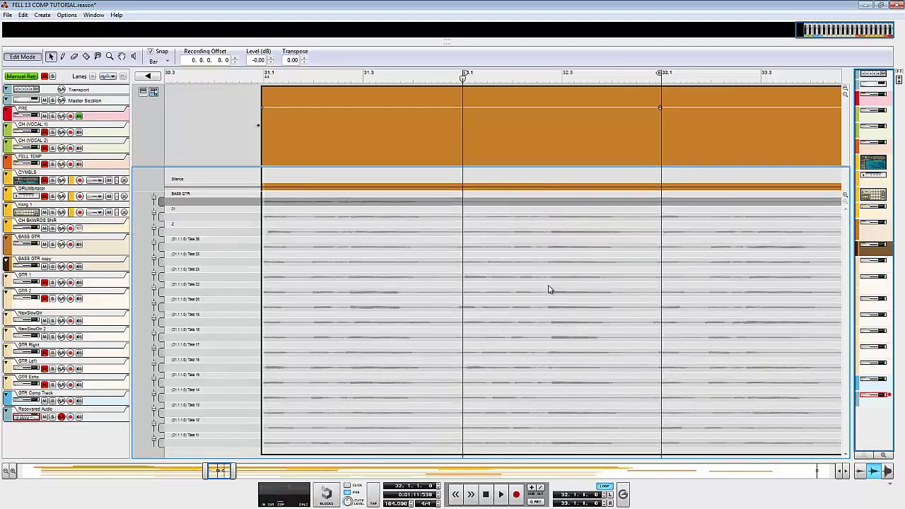
- Audition the bottom takes during playback, then make Take 26 the active comp take
{"action": "double_click", "coordinate": [508, 445]}
{"action": "key", "text": "space"}
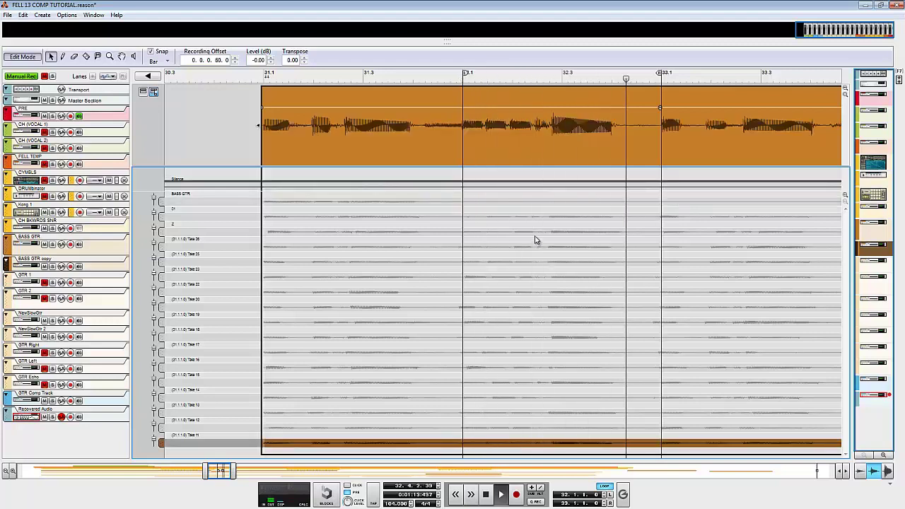
{"action": "double_click", "coordinate": [499, 429]}
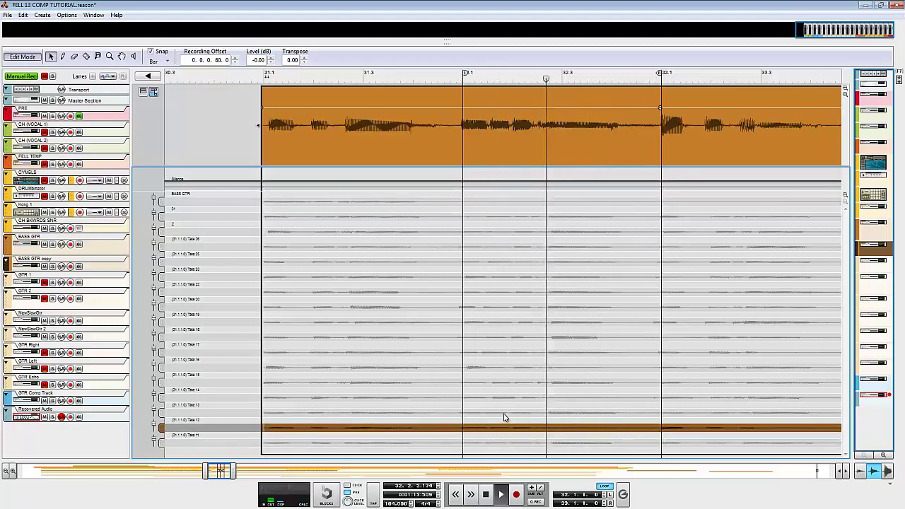
{"action": "double_click", "coordinate": [503, 416]}
{"action": "double_click", "coordinate": [507, 400]}
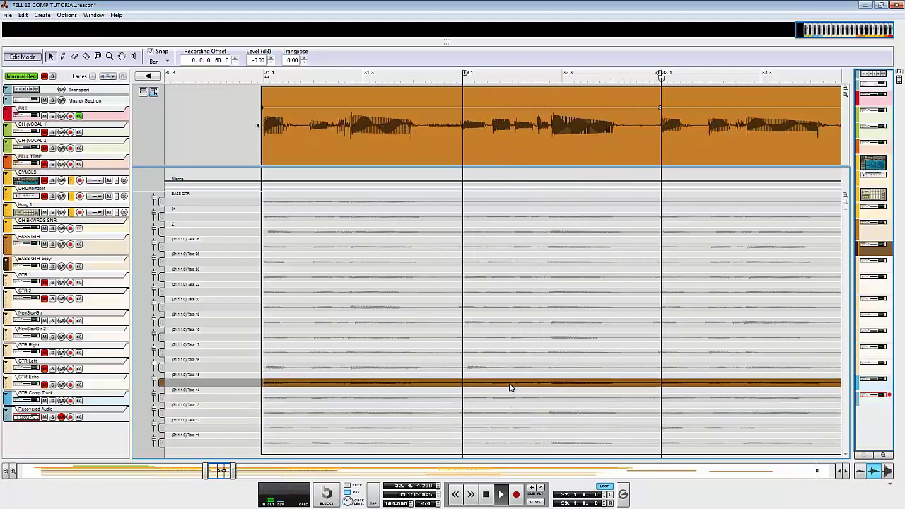
{"action": "double_click", "coordinate": [511, 372]}
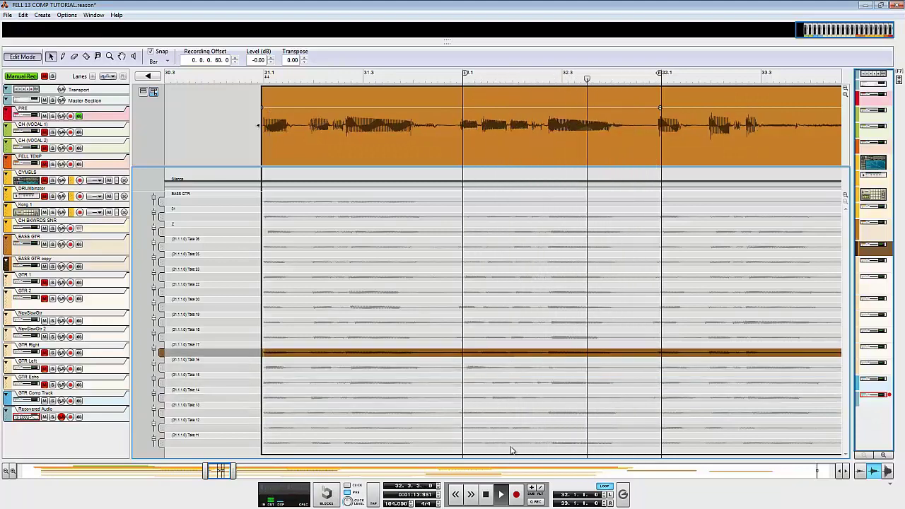
{"action": "double_click", "coordinate": [219, 246]}
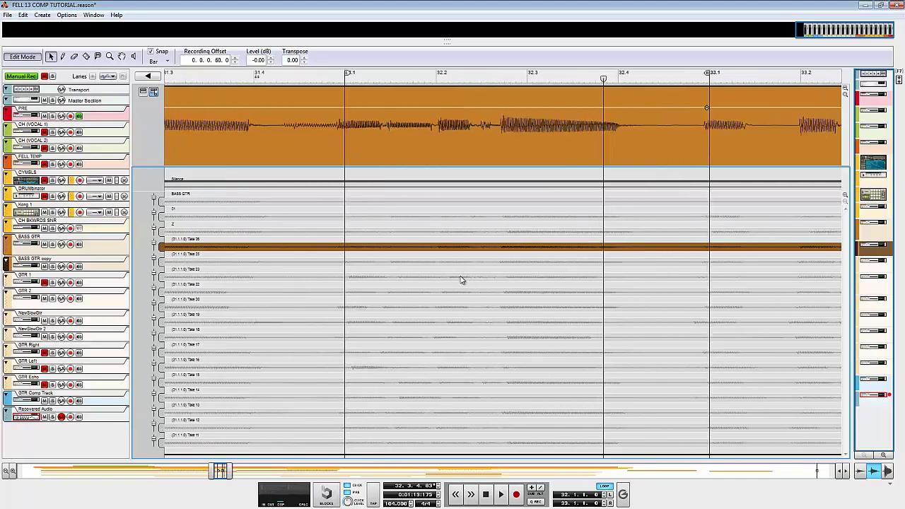
- Cut the comp at bar 32.1, use BASS GTR before it, and move the cut to about 31.4.3
{"action": "key", "text": "r"}
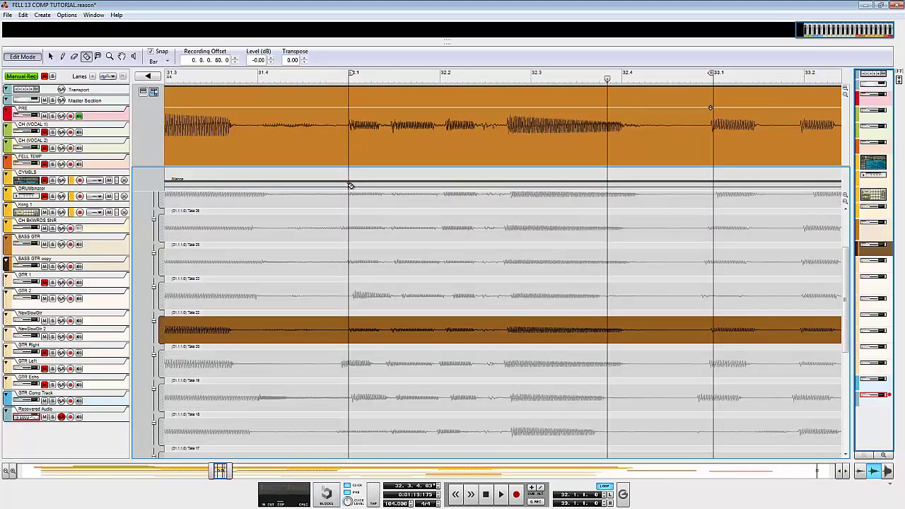
{"action": "left_click", "coordinate": [350, 185]}
{"action": "scroll", "coordinate": [374, 277], "scroll_direction": "up", "scroll_amount": 2}
{"action": "key", "text": "q"}
{"action": "left_click", "coordinate": [297, 212]}
{"action": "left_click", "coordinate": [340, 177]}
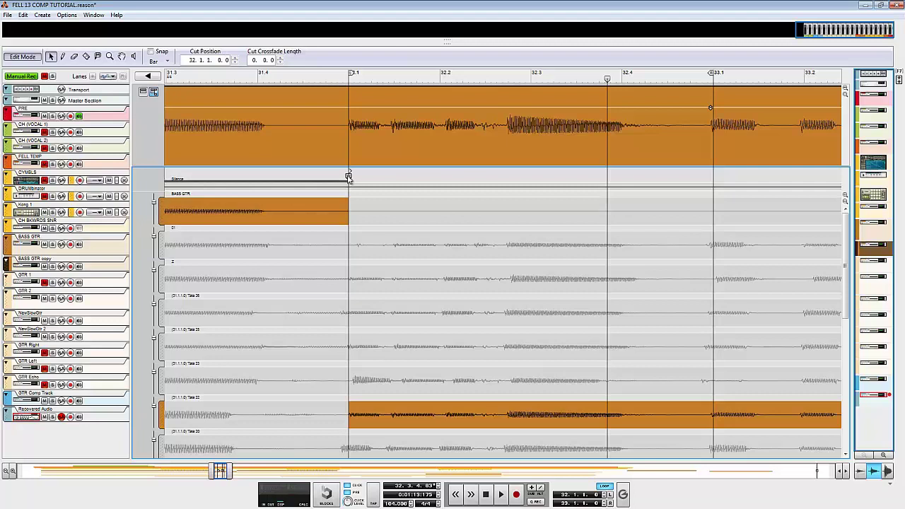
{"action": "mouse_move", "coordinate": [348, 177]}
{"action": "left_mouse_down"}
{"action": "mouse_move", "coordinate": [280, 177]}
{"action": "mouse_move", "coordinate": [338, 176]}
{"action": "left_mouse_up"}
{"action": "scroll", "coordinate": [162, 418], "scroll_direction": "left", "scroll_amount": 2}
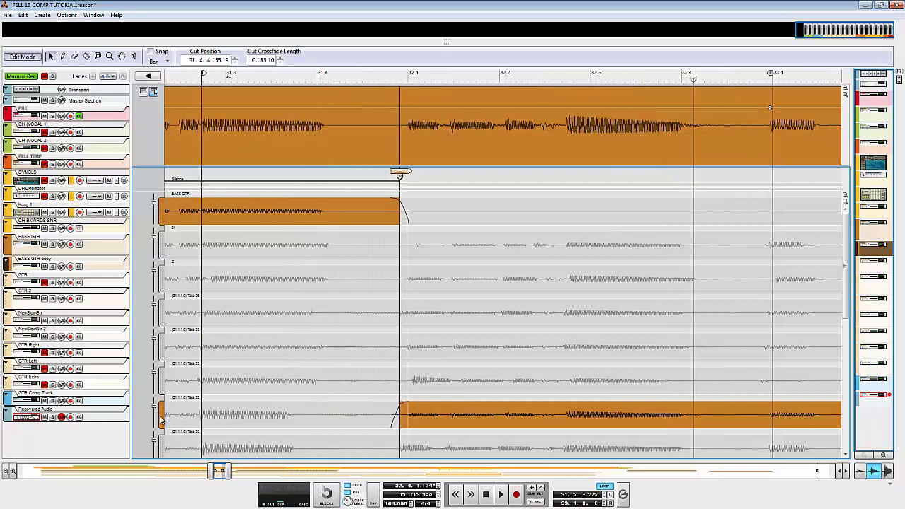
- Move the Take 22 and Take 26 lanes up beneath BASS GTR
{"action": "left_click_drag", "start_coordinate": [162, 419], "coordinate": [163, 244]}
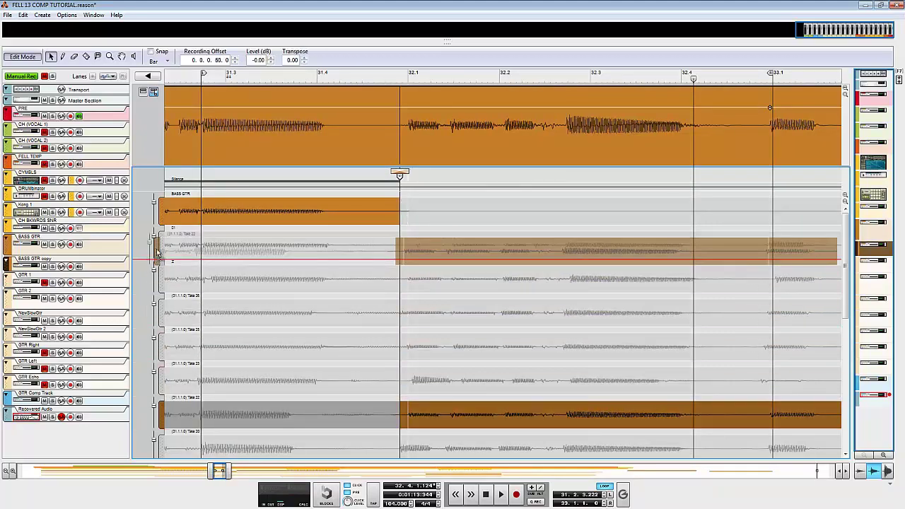
{"action": "left_click", "coordinate": [337, 245]}
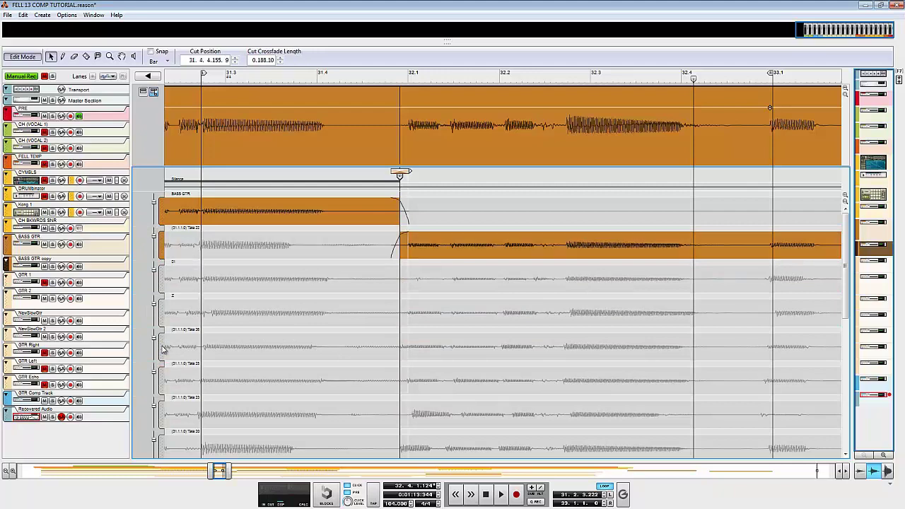
{"action": "left_click_drag", "start_coordinate": [163, 349], "coordinate": [163, 280]}
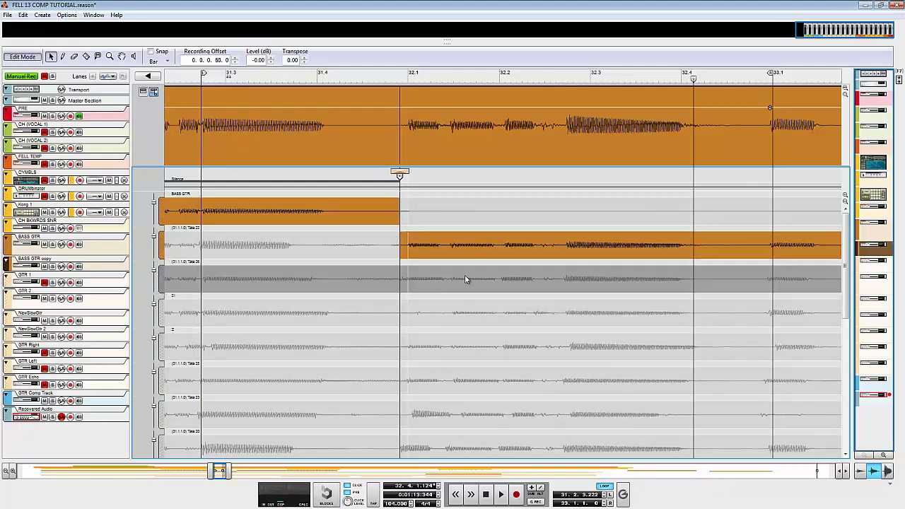
- Add a second comp cut into Take 26, moved earlier to 32.1.4.197, and play it back
{"action": "key", "text": "r"}
{"action": "left_click", "coordinate": [500, 285]}
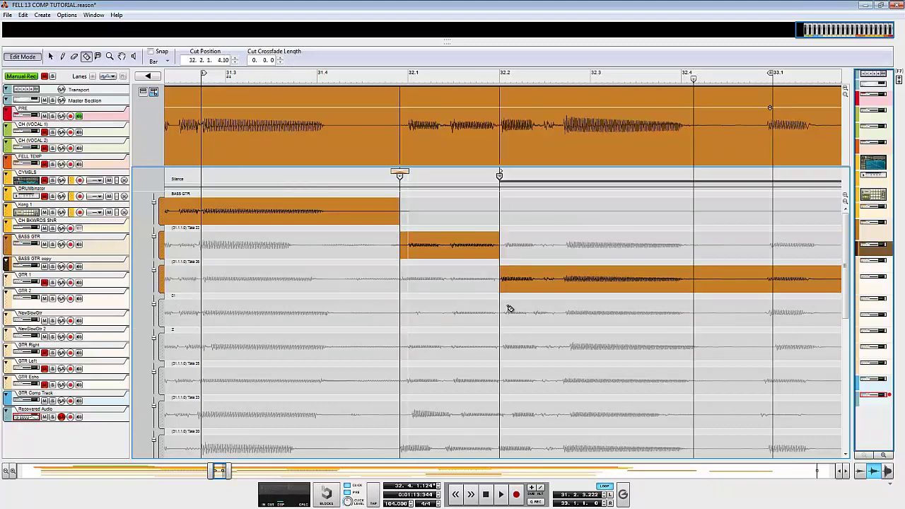
{"action": "key", "text": "q"}
{"action": "left_click", "coordinate": [502, 176]}
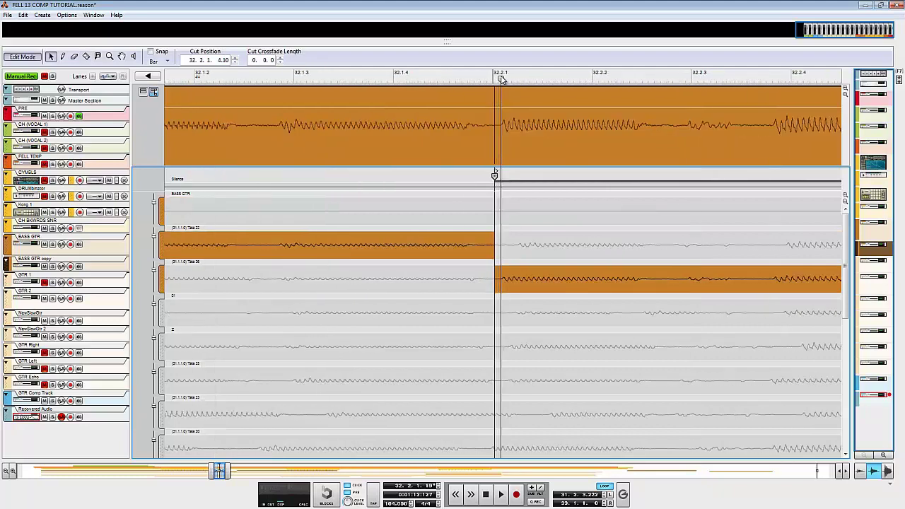
{"action": "scroll", "coordinate": [495, 169], "scroll_direction": "up", "scroll_amount": 5}
{"action": "left_click_drag", "start_coordinate": [488, 180], "coordinate": [436, 178]}
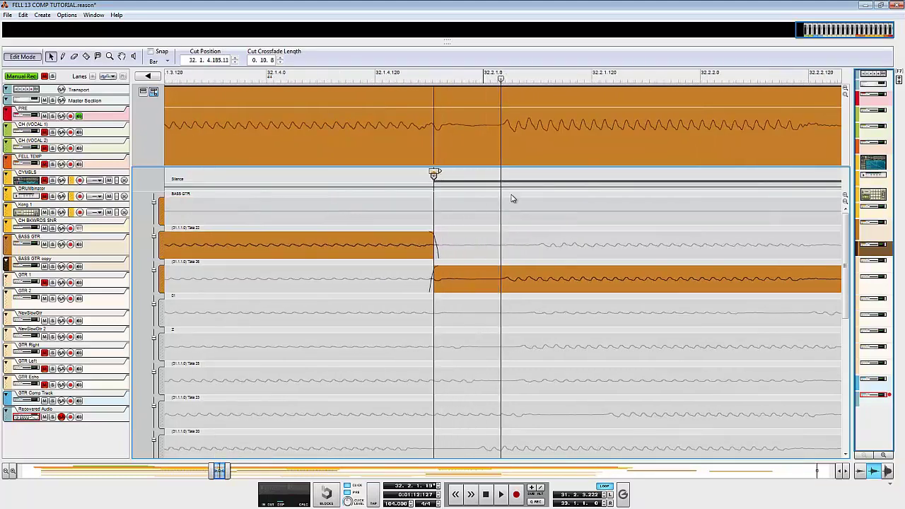
{"action": "scroll", "coordinate": [400, 281], "scroll_direction": "down", "scroll_amount": 5}
{"action": "key", "text": "space"}
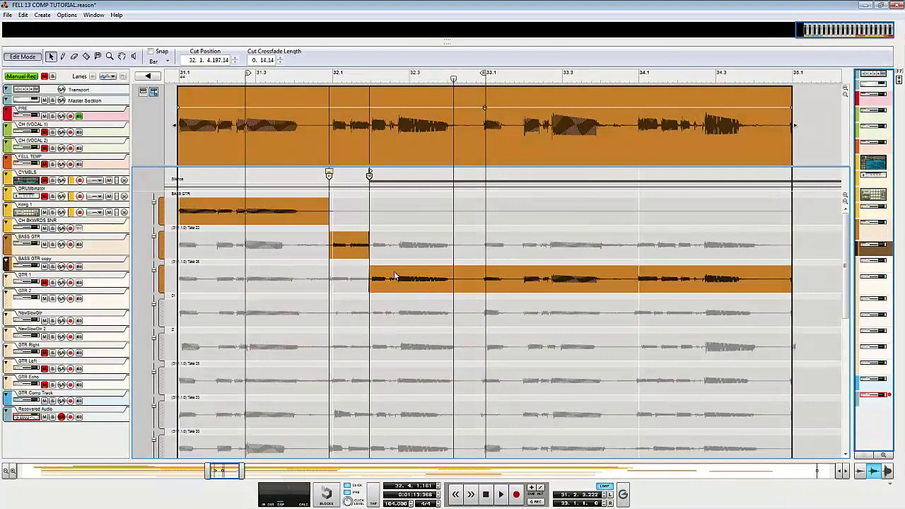
{"action": "key", "text": "h"}
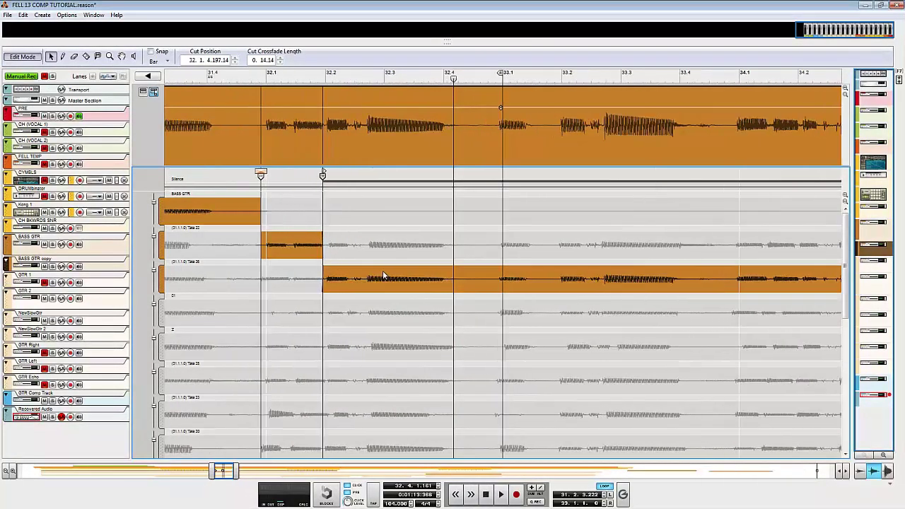
{"action": "key", "text": "h"}
{"action": "key", "text": "h"}
{"action": "key", "text": "h"}
{"action": "key", "text": "h"}
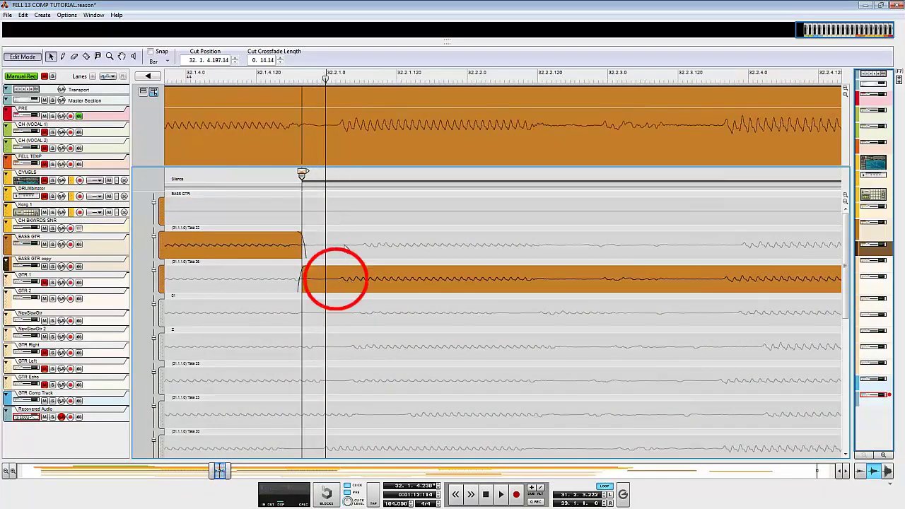
- Duplicate the Take 26 comp row and make the copy supply the bass after the cut
{"action": "left_click", "coordinate": [339, 279]}
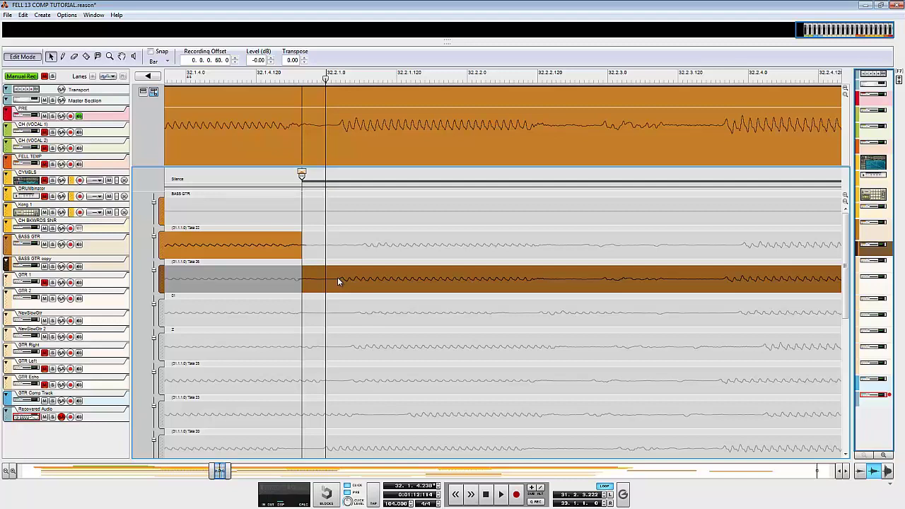
{"action": "right_click", "coordinate": [340, 277]}
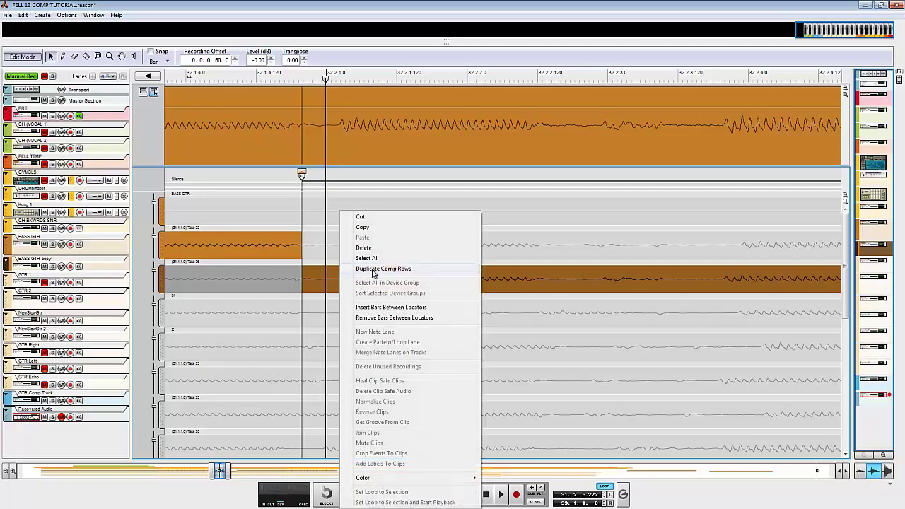
{"action": "left_click", "coordinate": [373, 270]}
{"action": "left_click", "coordinate": [362, 317]}
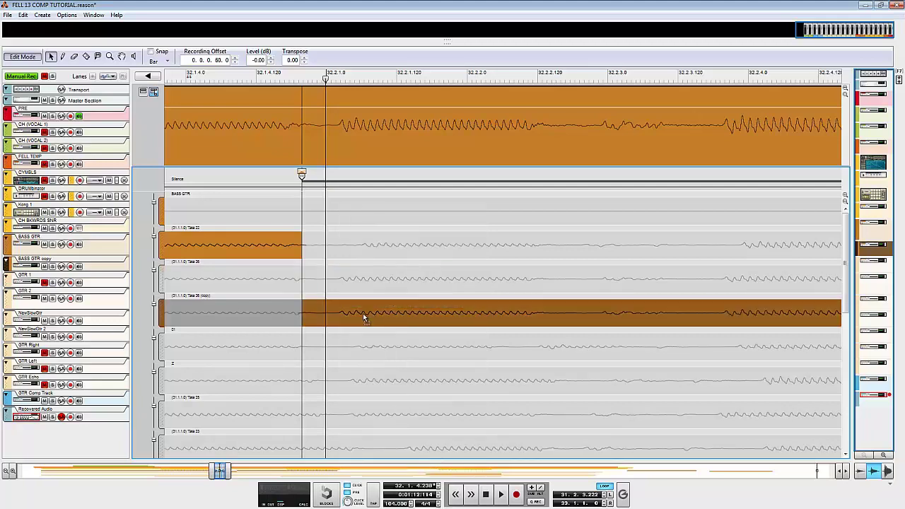
{"action": "key", "text": "r"}
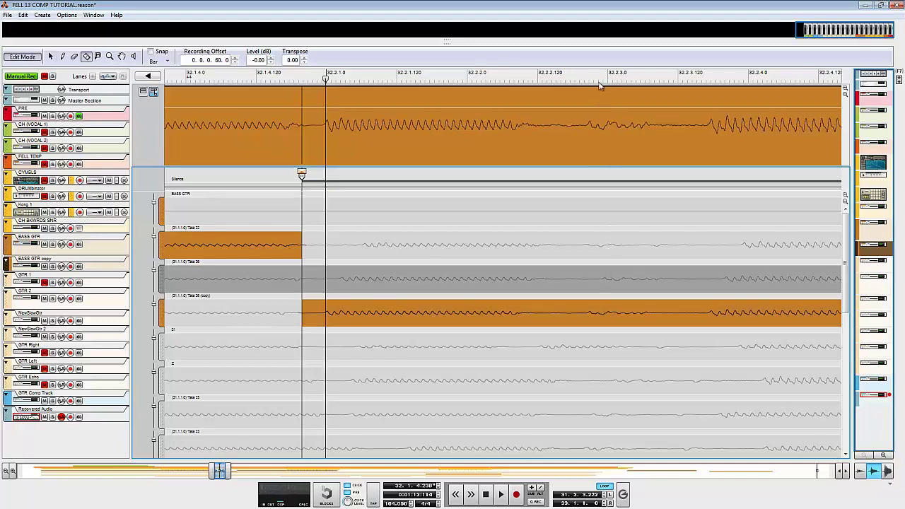
- Add a third comp cut at 32.2.2.158 returning to Take 26, with a shortened crossfade
{"action": "left_click", "coordinate": [589, 282]}
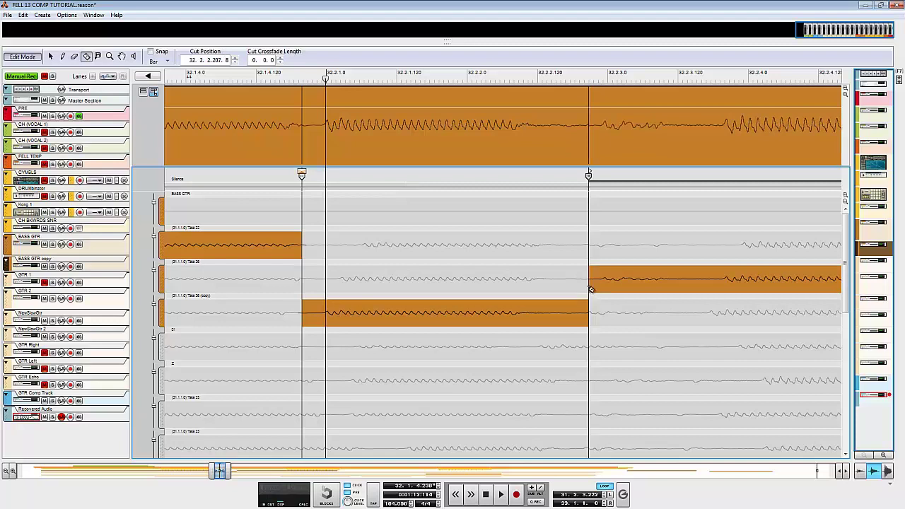
{"action": "key", "text": "q"}
{"action": "left_click_drag", "start_coordinate": [588, 175], "coordinate": [560, 179]}
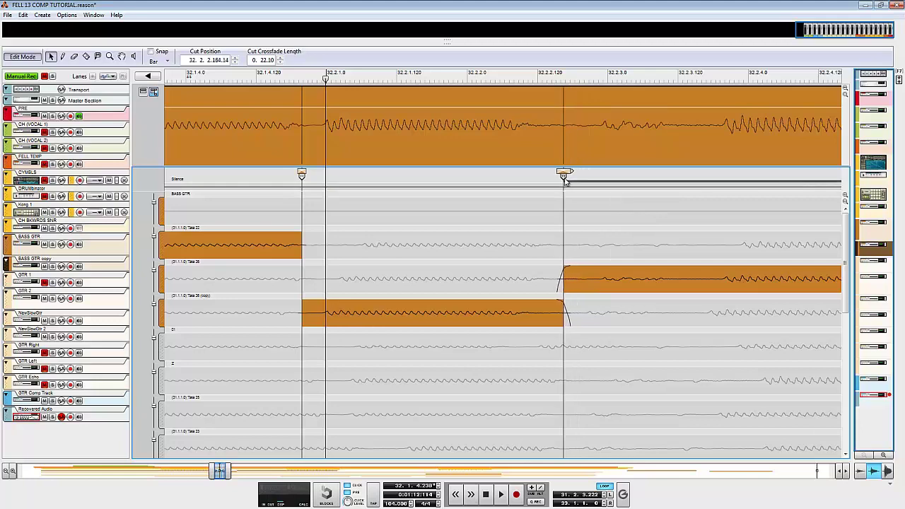
{"action": "scroll", "coordinate": [687, 93], "scroll_direction": "up", "scroll_amount": 2}
{"action": "scroll", "coordinate": [686, 78], "scroll_direction": "up", "scroll_amount": 2}
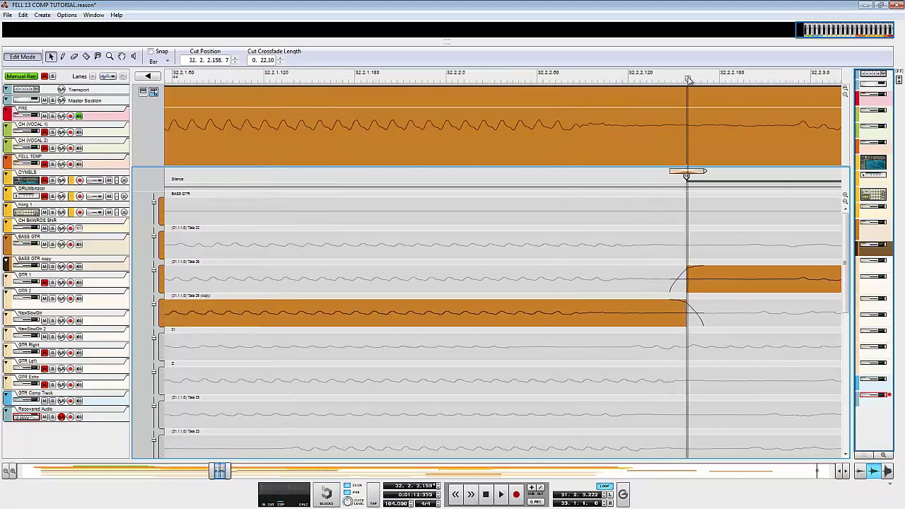
{"action": "scroll", "coordinate": [679, 106], "scroll_direction": "up", "scroll_amount": 2}
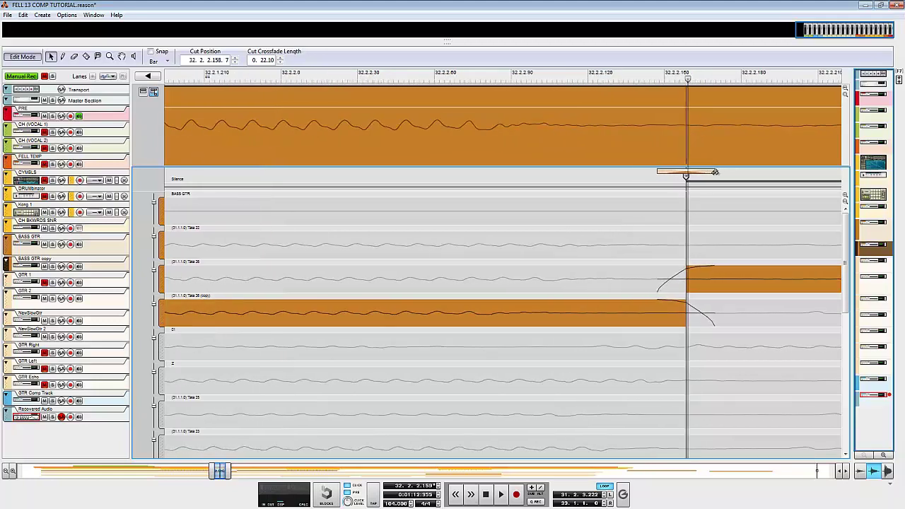
{"action": "left_click_drag", "start_coordinate": [715, 172], "coordinate": [690, 172]}
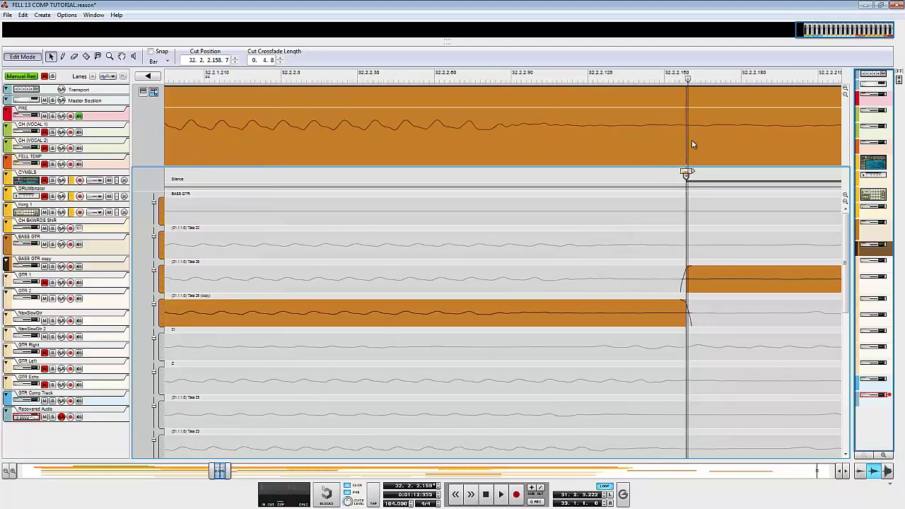
- Play back the edited bass comp, then stop playback
{"action": "scroll", "coordinate": [703, 156], "scroll_direction": "down", "scroll_amount": 3}
{"action": "scroll", "coordinate": [711, 198], "scroll_direction": "down", "scroll_amount": 3}
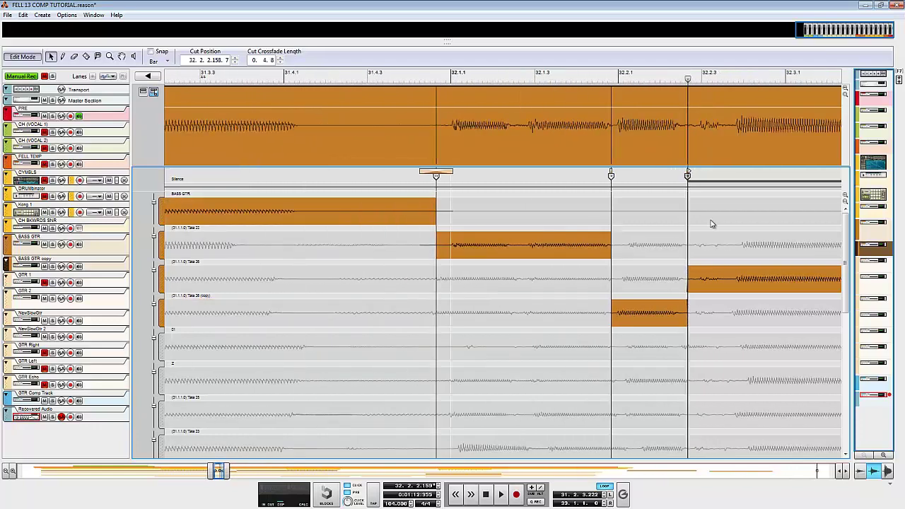
{"action": "scroll", "coordinate": [711, 224], "scroll_direction": "right", "scroll_amount": 2}
{"action": "scroll", "coordinate": [710, 224], "scroll_direction": "right", "scroll_amount": 1}
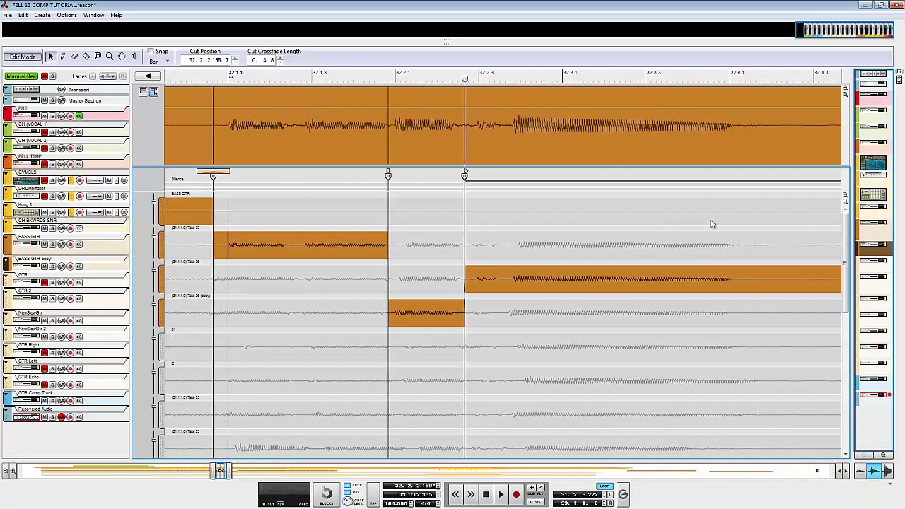
{"action": "scroll", "coordinate": [467, 224], "scroll_direction": "down", "scroll_amount": 3}
{"action": "key", "text": "space"}
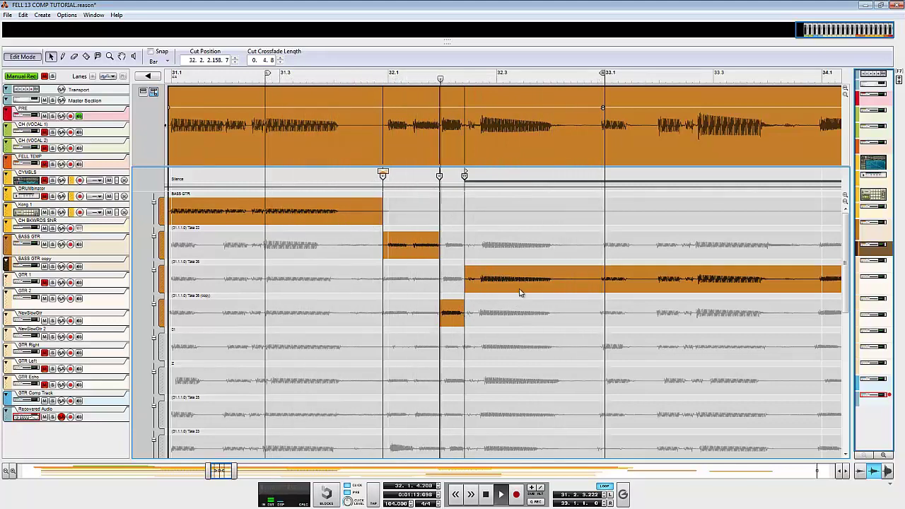
{"action": "key", "text": "space"}
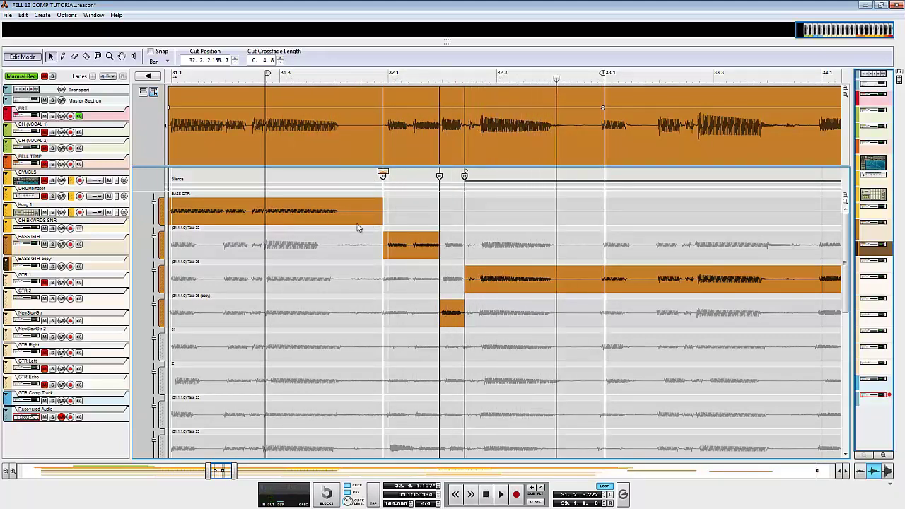
- Set the loop locators to bars 33–34
{"action": "left_click", "coordinate": [357, 227]}
{"action": "key", "text": "ctrl+minus"}
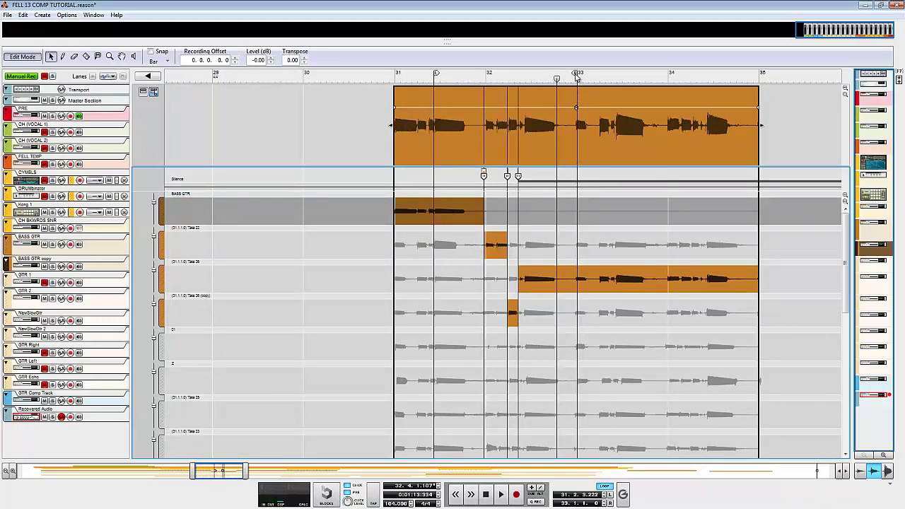
{"action": "left_click_drag", "start_coordinate": [577, 75], "coordinate": [665, 84]}
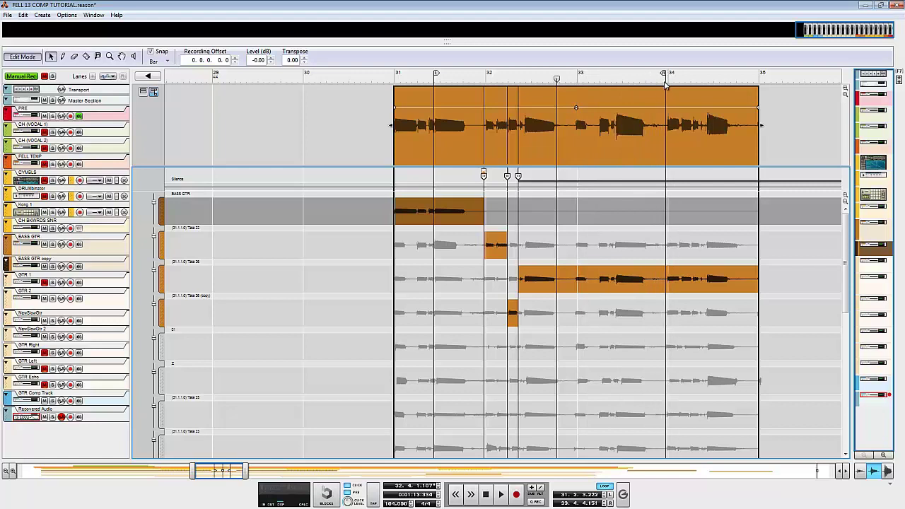
{"action": "left_click_drag", "start_coordinate": [665, 83], "coordinate": [669, 79]}
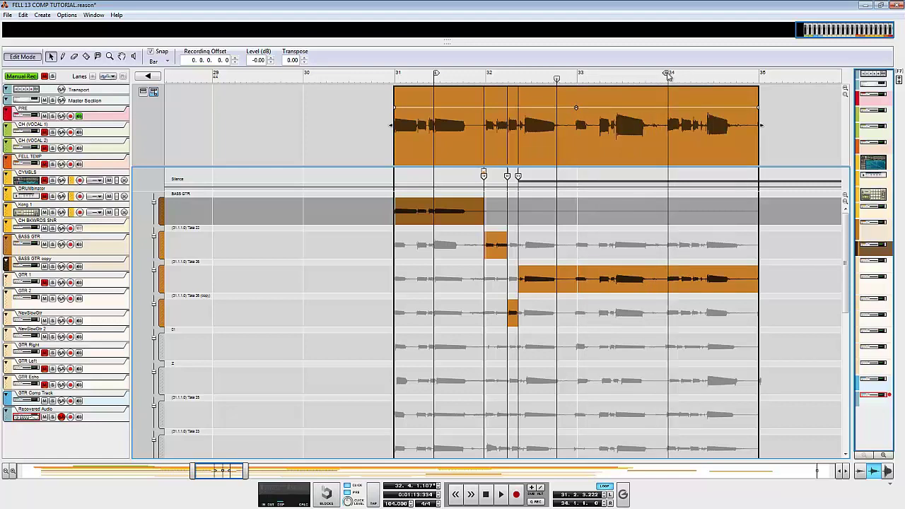
{"action": "left_click", "coordinate": [579, 77], "text": "ctrl"}
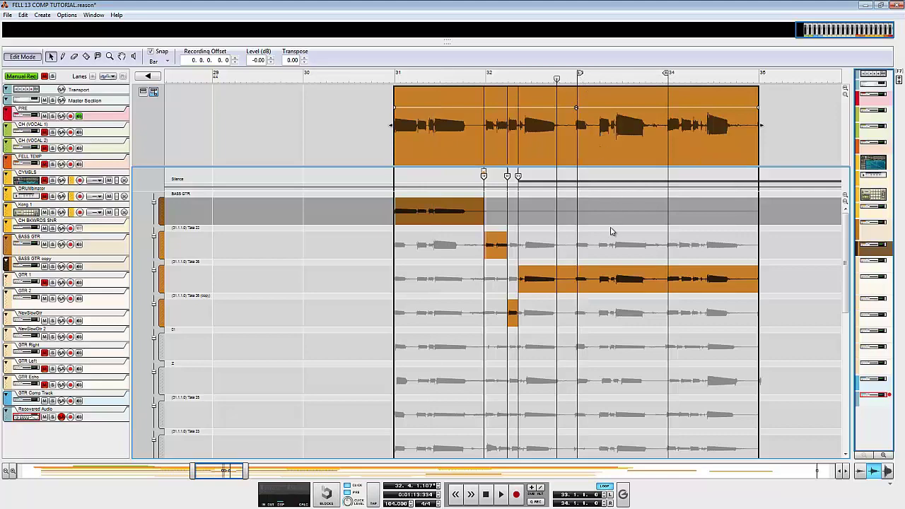
- Cut the comp at bar 33 and make the bottom take, Take 11, supply the bass from there
{"action": "scroll", "coordinate": [611, 255], "scroll_direction": "down", "scroll_amount": 3}
{"action": "left_click", "coordinate": [634, 157]}
{"action": "scroll", "coordinate": [630, 117], "scroll_direction": "down", "scroll_amount": 1}
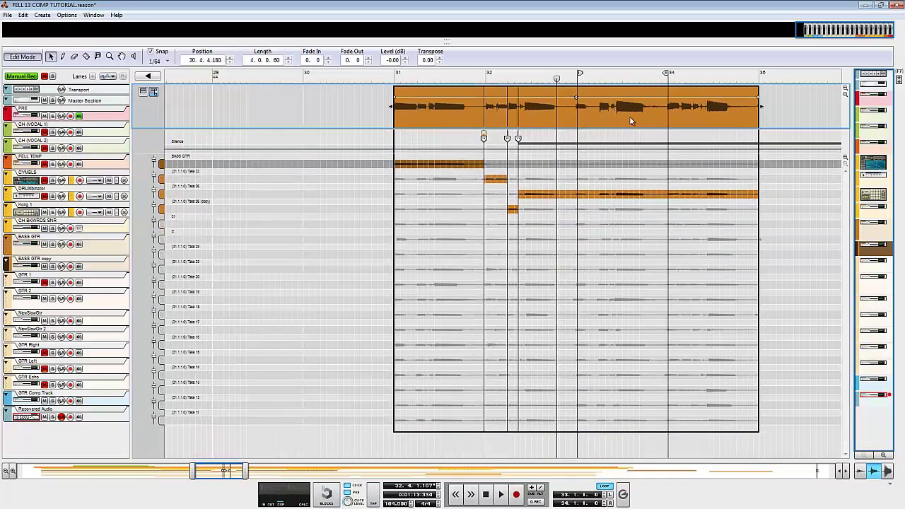
{"action": "left_click", "coordinate": [618, 426]}
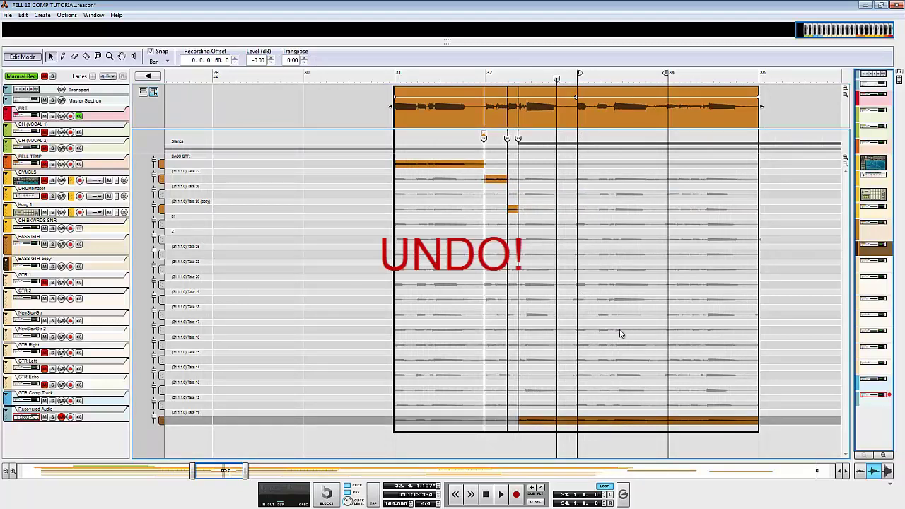
{"action": "key", "text": "ctrl+z"}
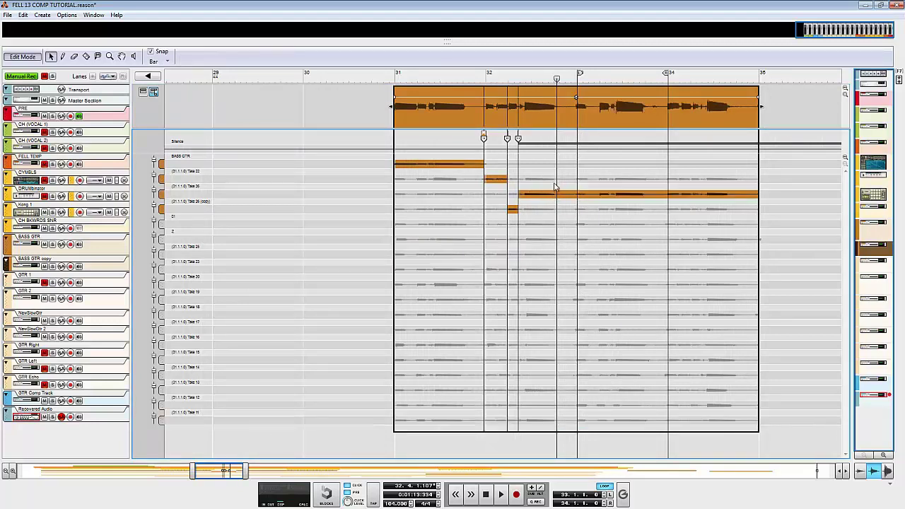
{"action": "key", "text": "r"}
{"action": "left_click", "coordinate": [579, 149]}
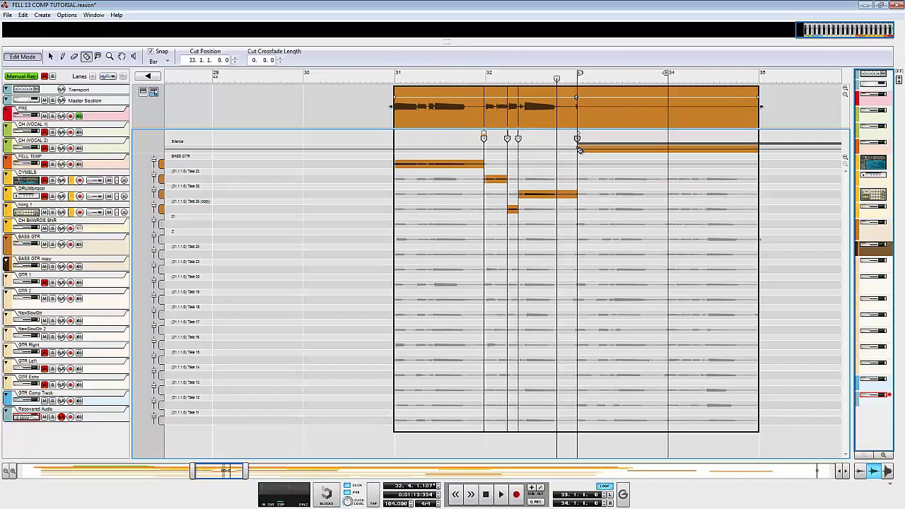
{"action": "key", "text": "q"}
{"action": "left_click", "coordinate": [598, 424]}
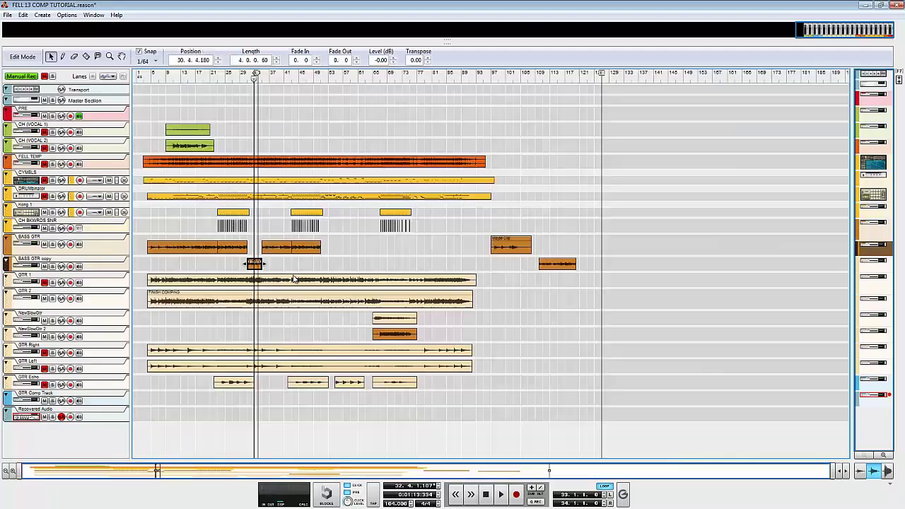
- Scroll the sequencer up to bring the bass comp lanes back into view
{"action": "scroll", "coordinate": [294, 279], "scroll_direction": "up", "scroll_amount": 2}
{"action": "scroll", "coordinate": [294, 279], "scroll_direction": "up", "scroll_amount": 3}
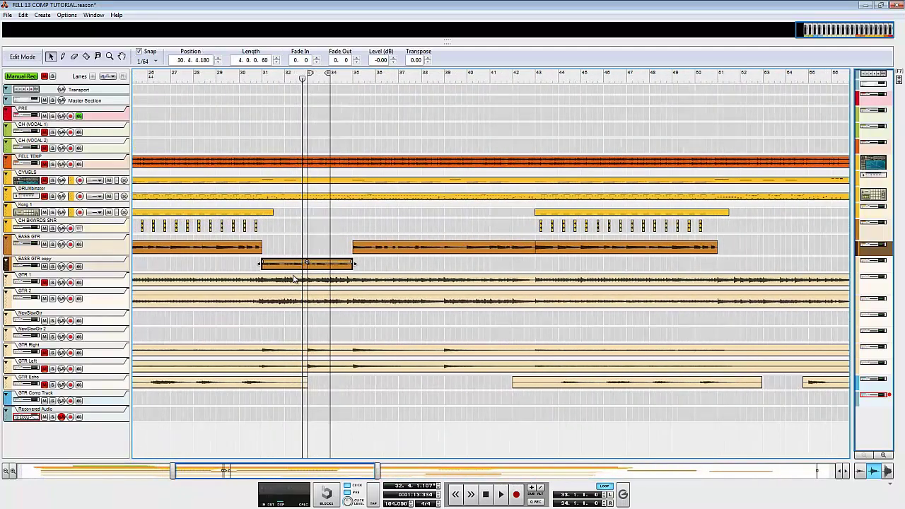
{"action": "scroll", "coordinate": [294, 279], "scroll_direction": "up", "scroll_amount": 2}
{"action": "scroll", "coordinate": [294, 279], "scroll_direction": "up", "scroll_amount": 2}
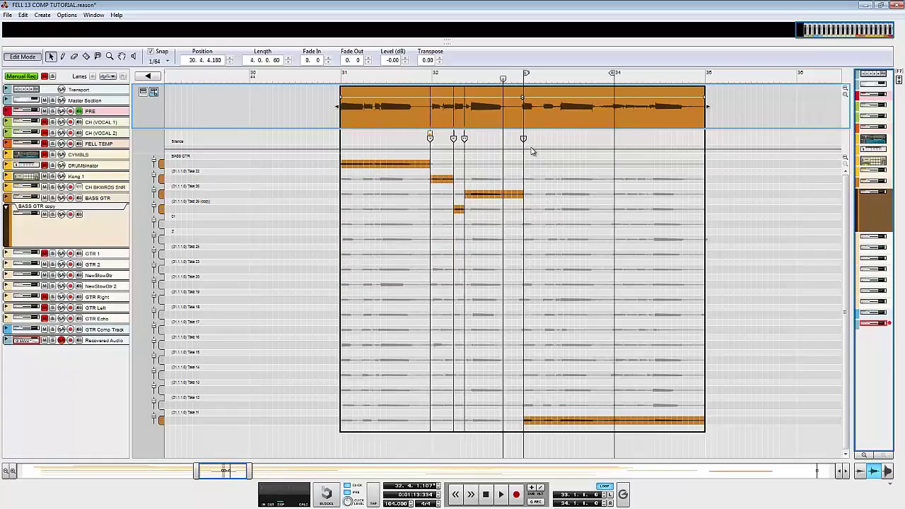
- Silence the comp after bar 33 and add a crossfade at that last cut
{"action": "left_click", "coordinate": [532, 150]}
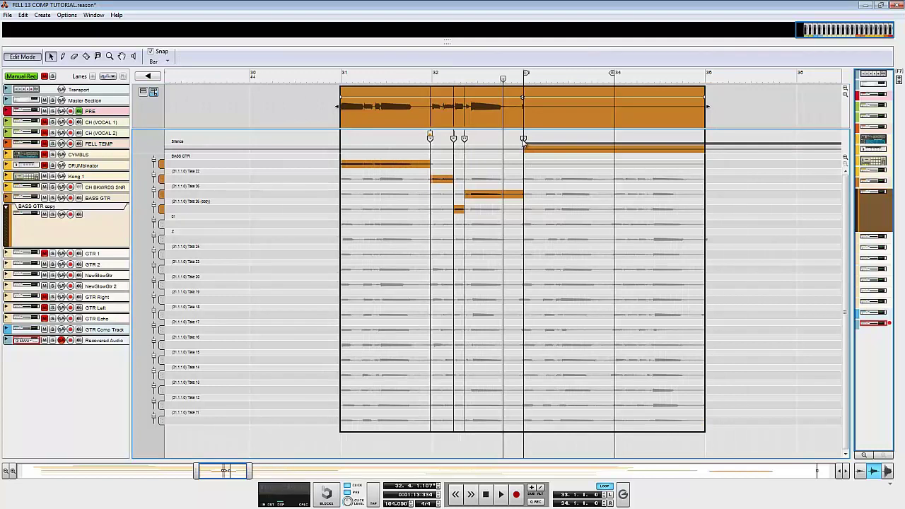
{"action": "left_click", "coordinate": [524, 139]}
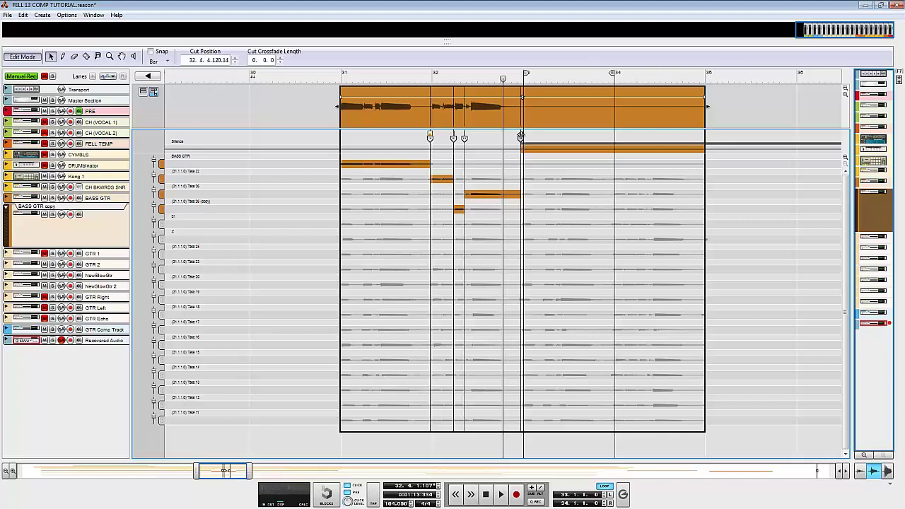
{"action": "key", "text": "g"}
{"action": "key", "text": "g"}
{"action": "key", "text": "g"}
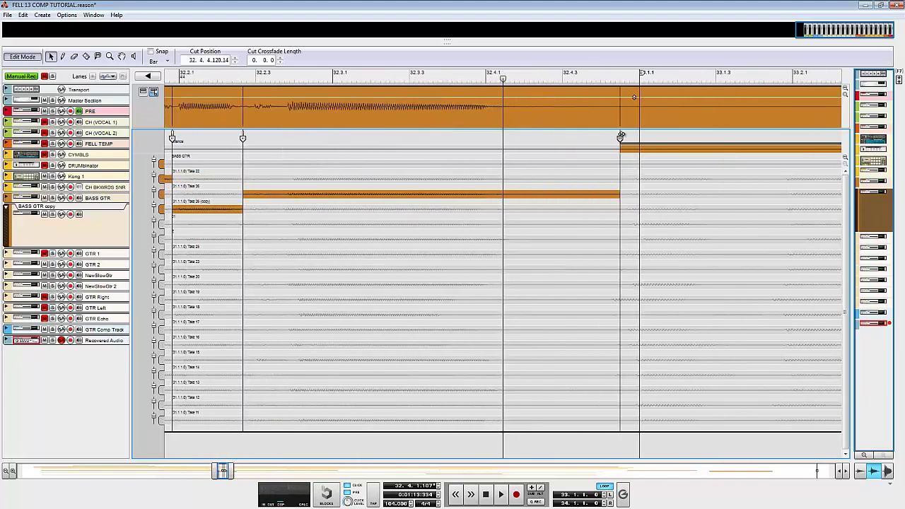
{"action": "left_click_drag", "start_coordinate": [620, 133], "coordinate": [646, 135]}
{"action": "key", "text": "h"}
{"action": "key", "text": "h"}
{"action": "key", "text": "h"}
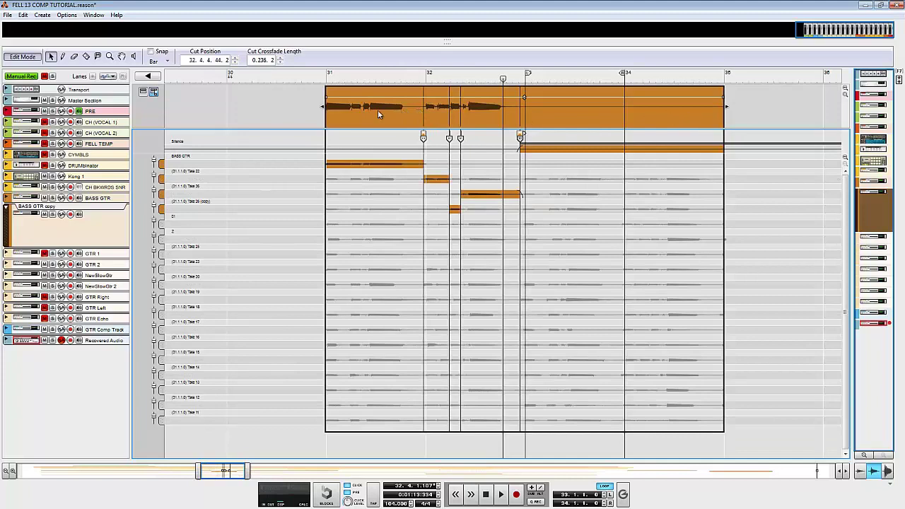
- Bounce the comped bass clip into a new recording lane
{"action": "left_click", "coordinate": [375, 110]}
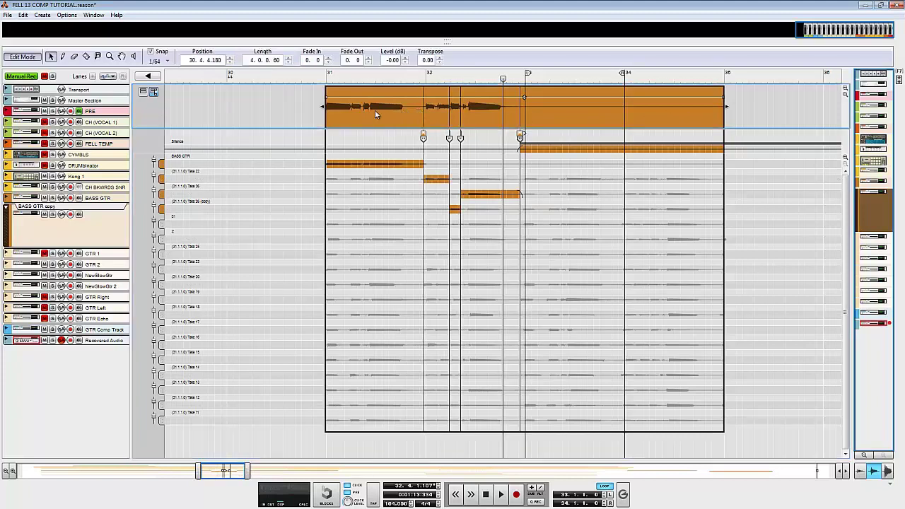
{"action": "right_click", "coordinate": [375, 111]}
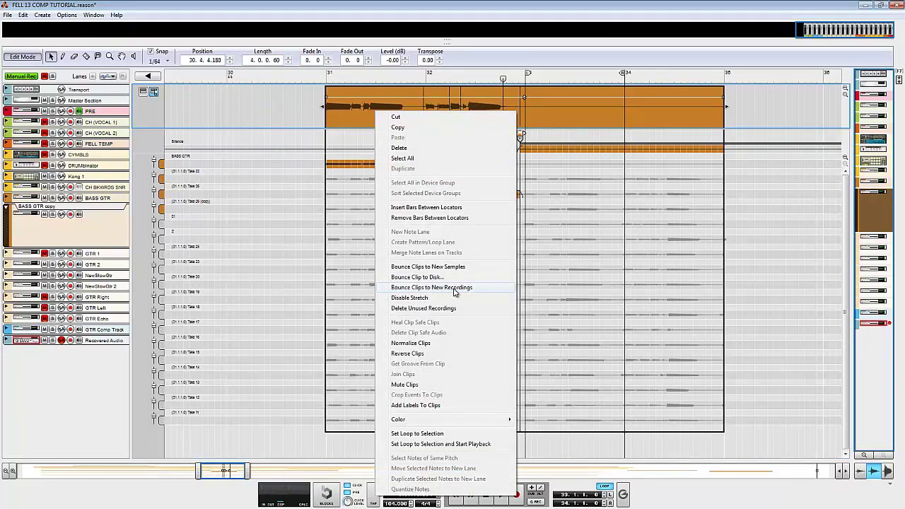
{"action": "left_click", "coordinate": [454, 289]}
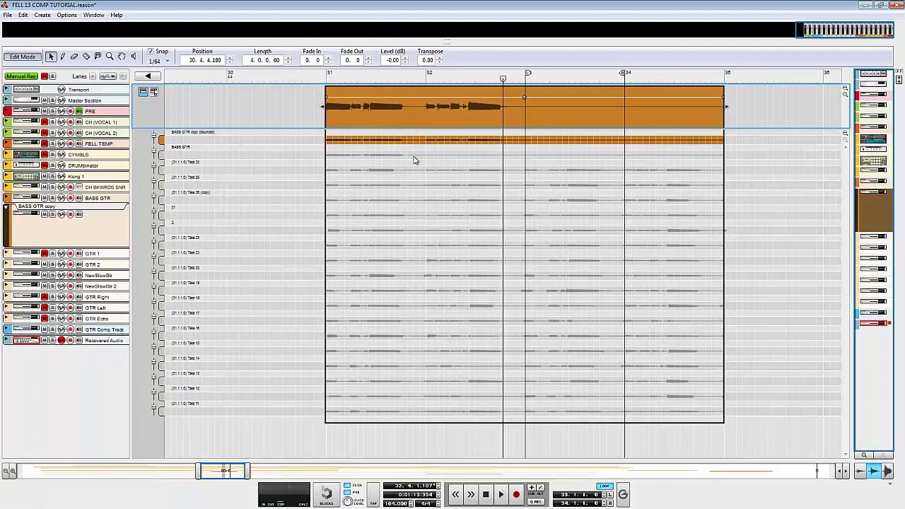
- Reorder the lanes: BASS GTR above the bounced lane, Take 22 and Take 26 (copy) on top
{"action": "left_click", "coordinate": [415, 159]}
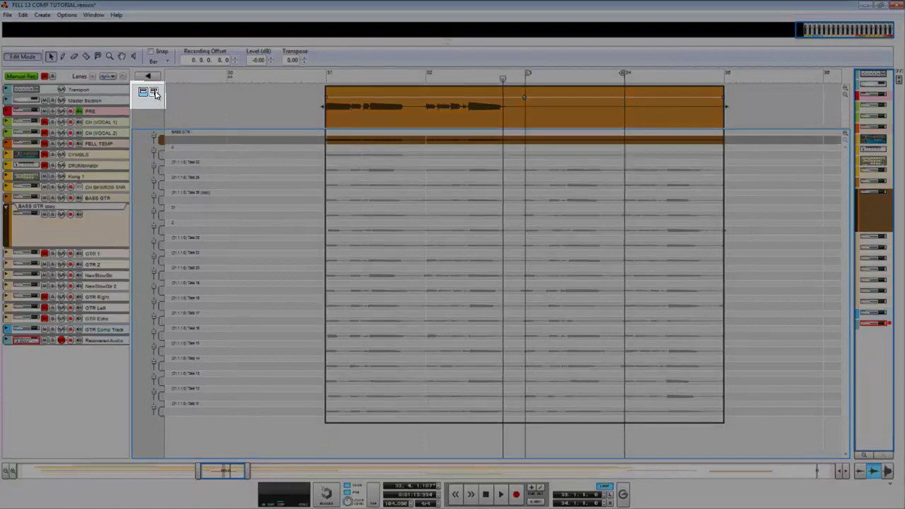
{"action": "left_click", "coordinate": [155, 94]}
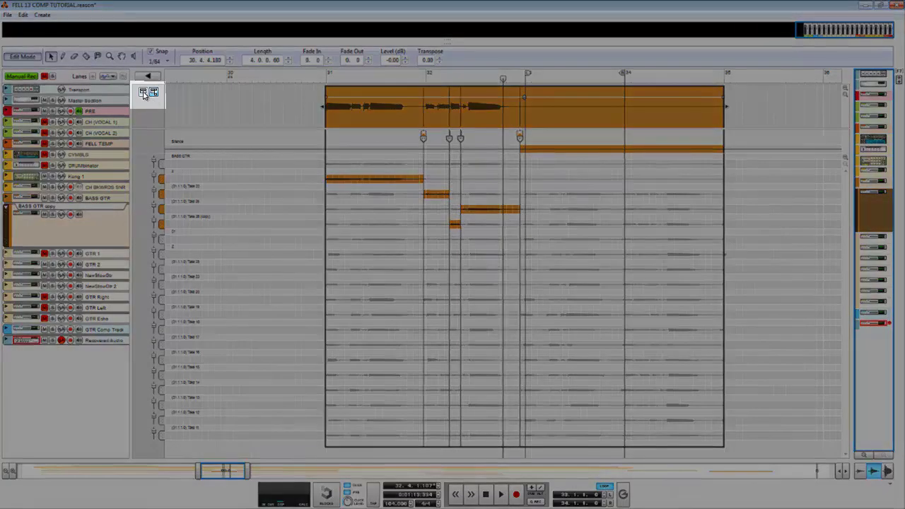
{"action": "left_click", "coordinate": [148, 97]}
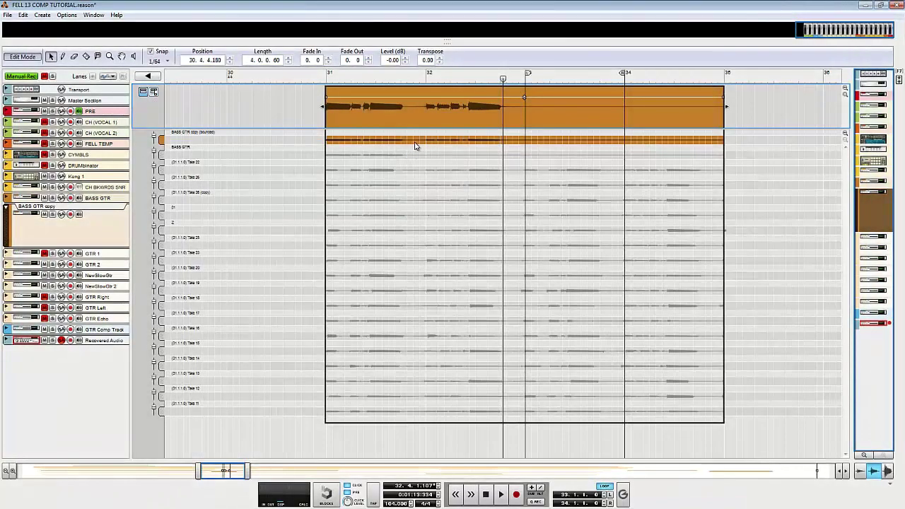
{"action": "left_click", "coordinate": [415, 160]}
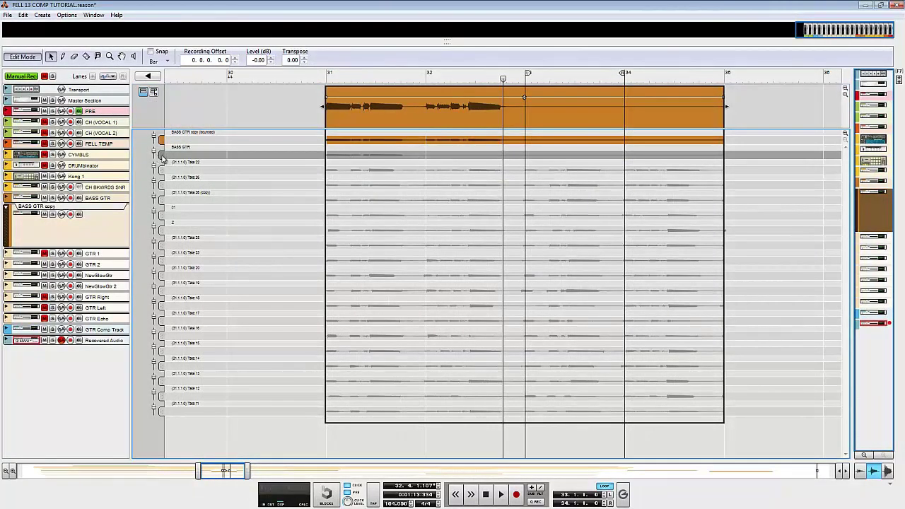
{"action": "left_click_drag", "start_coordinate": [163, 159], "coordinate": [164, 145]}
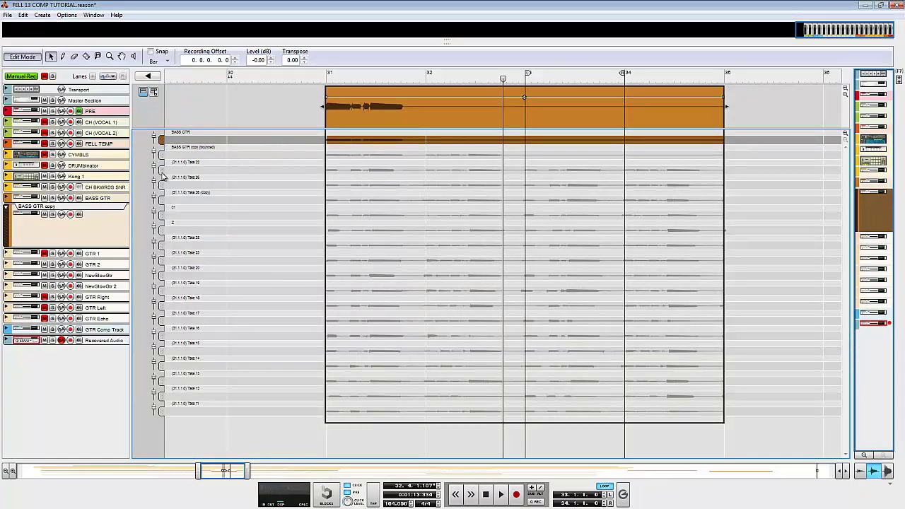
{"action": "left_click_drag", "start_coordinate": [162, 162], "coordinate": [161, 136]}
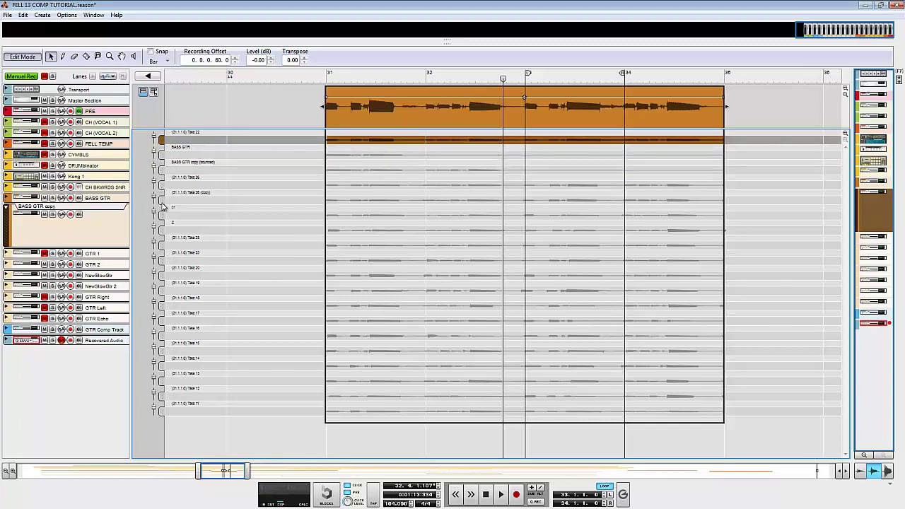
{"action": "left_click_drag", "start_coordinate": [164, 200], "coordinate": [164, 146]}
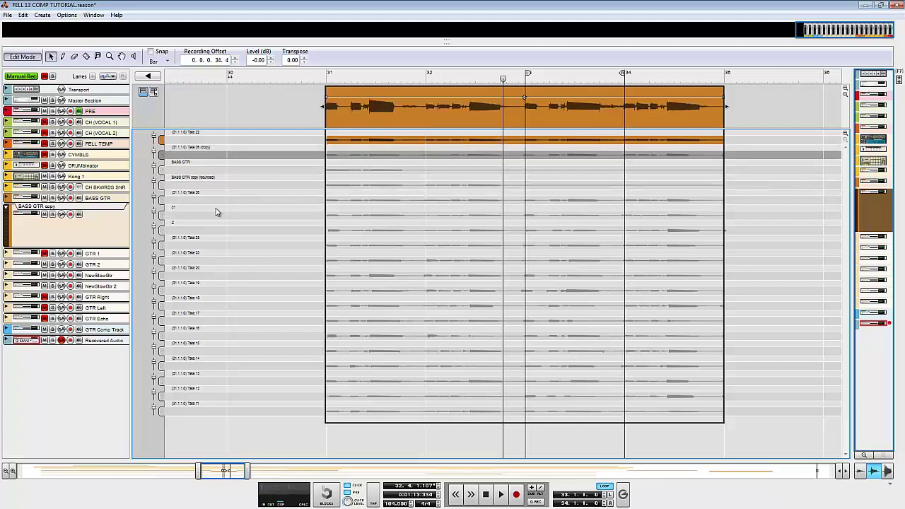
- Undo the lane reorder and strip 'copy (bounced)' so the bounced lane is named BASS GTR
{"action": "left_click", "coordinate": [164, 218]}
{"action": "key", "text": "ctrl+z"}
{"action": "key", "text": "ctrl+z"}
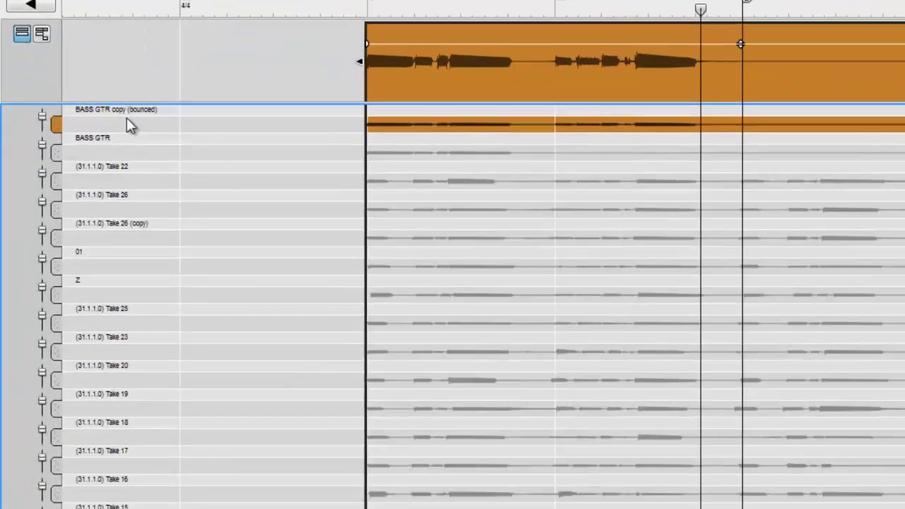
{"action": "double_click", "coordinate": [211, 136]}
{"action": "key", "text": "BackSpace"}
{"action": "type", "text": "BASS GTR"}
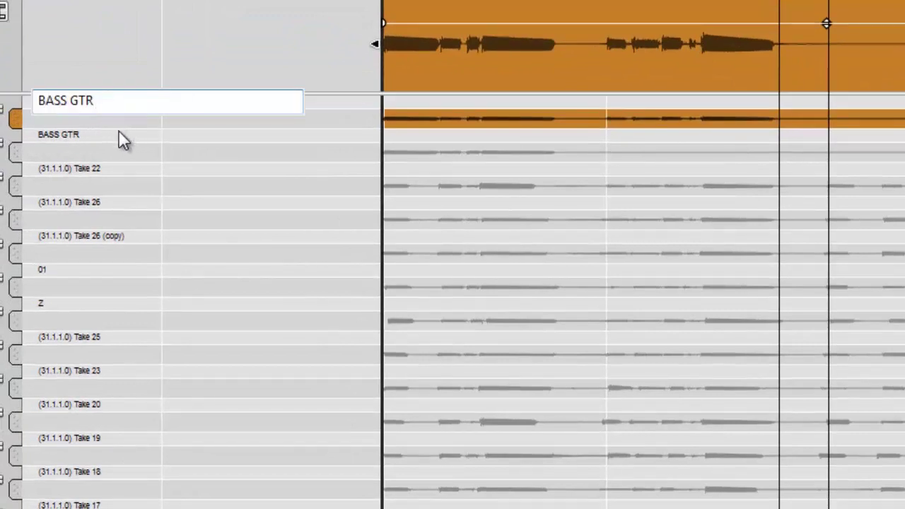
- Rename the original BASS GTR lane to 'z' and select the renamed BASS GTR lane
{"action": "double_click", "coordinate": [89, 135]}
{"action": "left_click_drag", "start_coordinate": [90, 135], "coordinate": [36, 138]}
{"action": "type", "text": "z"}
{"action": "key", "text": "Return"}
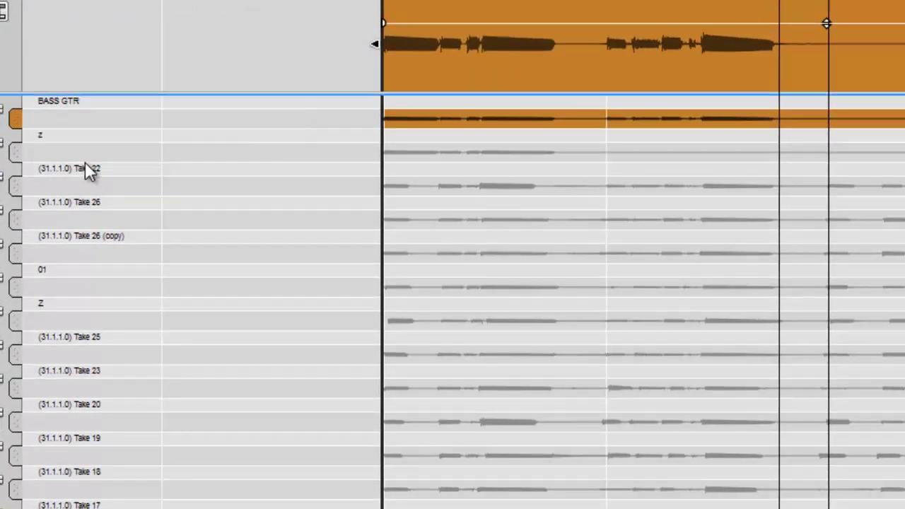
{"action": "left_click", "coordinate": [453, 122]}
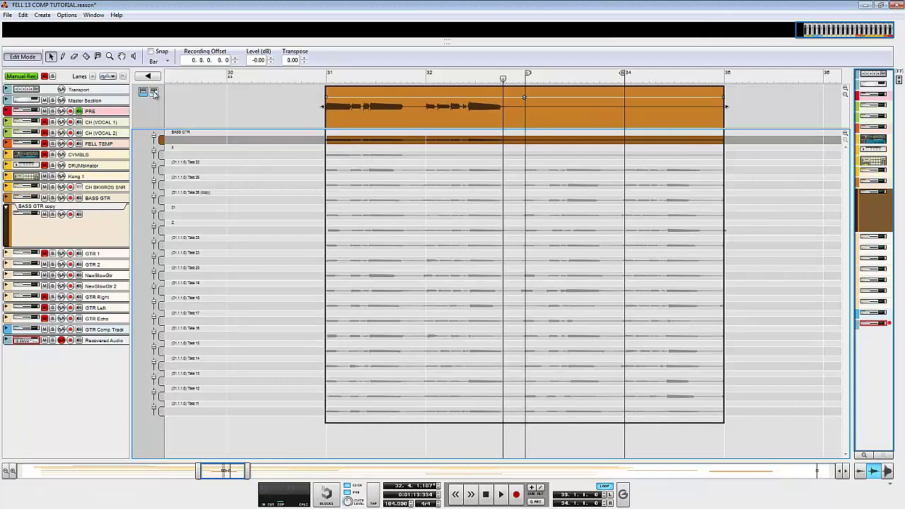
- Toggle the comp rows and select the BASS GTR take lane
{"action": "left_click", "coordinate": [154, 92]}
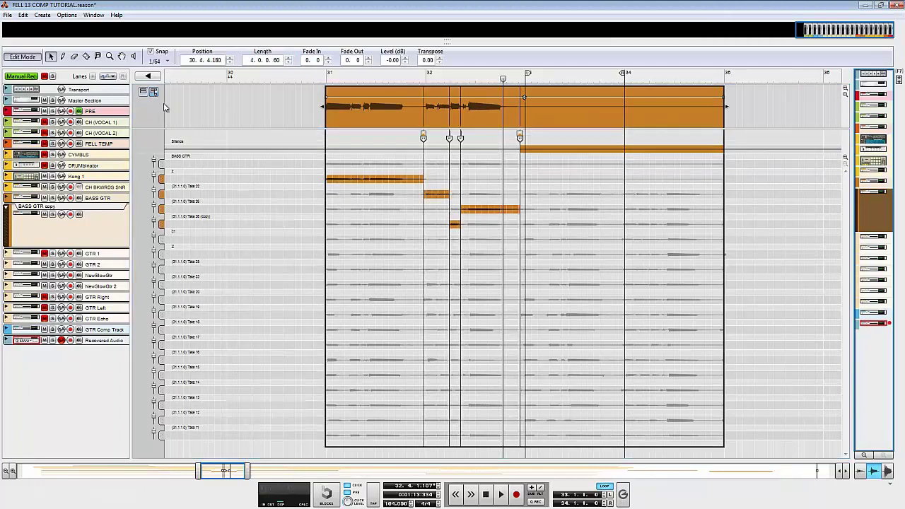
{"action": "left_click", "coordinate": [362, 166]}
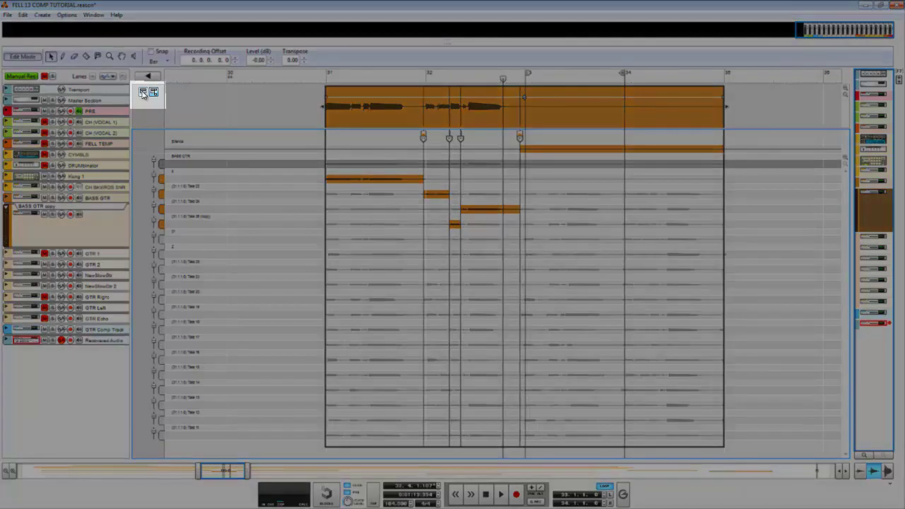
{"action": "left_click", "coordinate": [143, 93]}
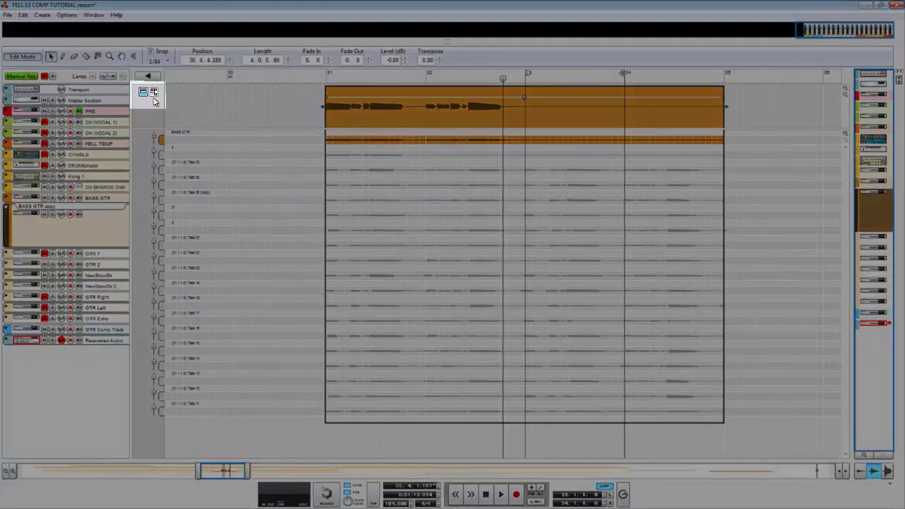
{"action": "left_click", "coordinate": [154, 94]}
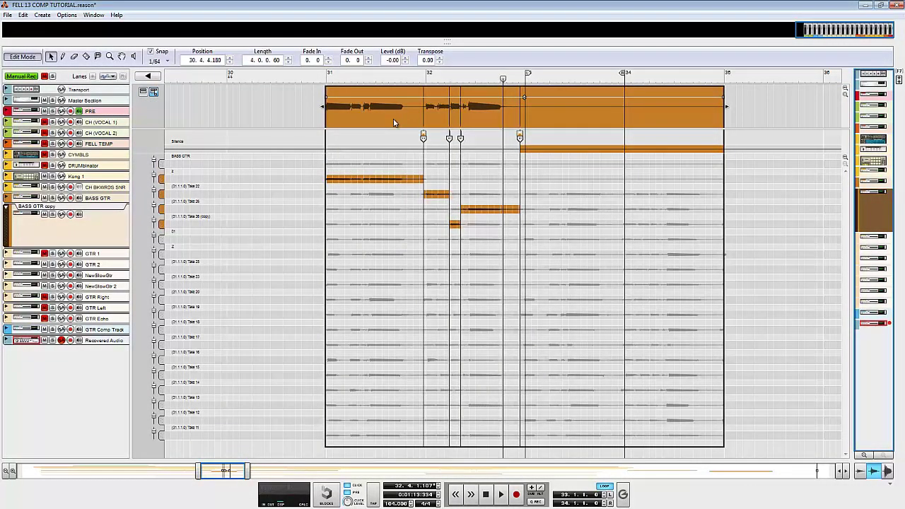
- With bar snapping, duplicate the bass clip to bar 35, then reopen the original clip's takes
{"action": "left_click", "coordinate": [23, 57]}
{"action": "key", "text": "ctrl+1"}
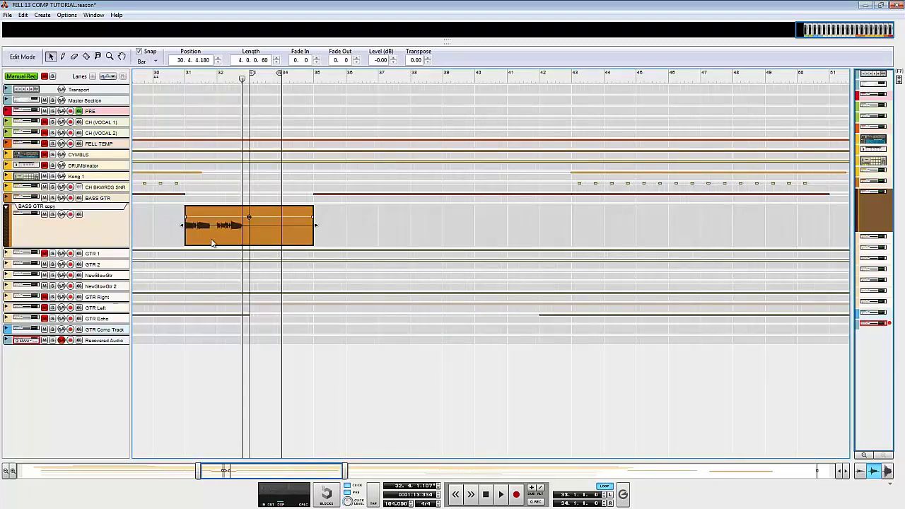
{"action": "left_click_drag", "start_coordinate": [212, 242], "coordinate": [373, 252]}
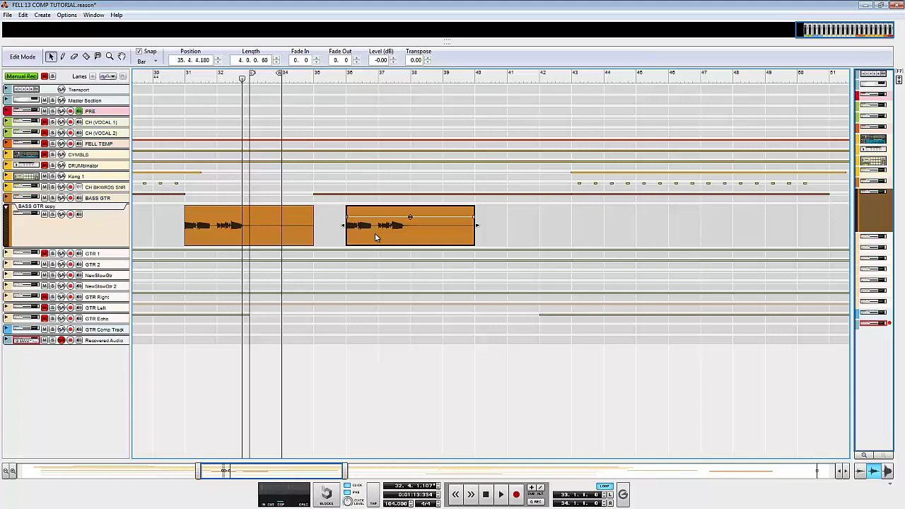
{"action": "double_click", "coordinate": [374, 233]}
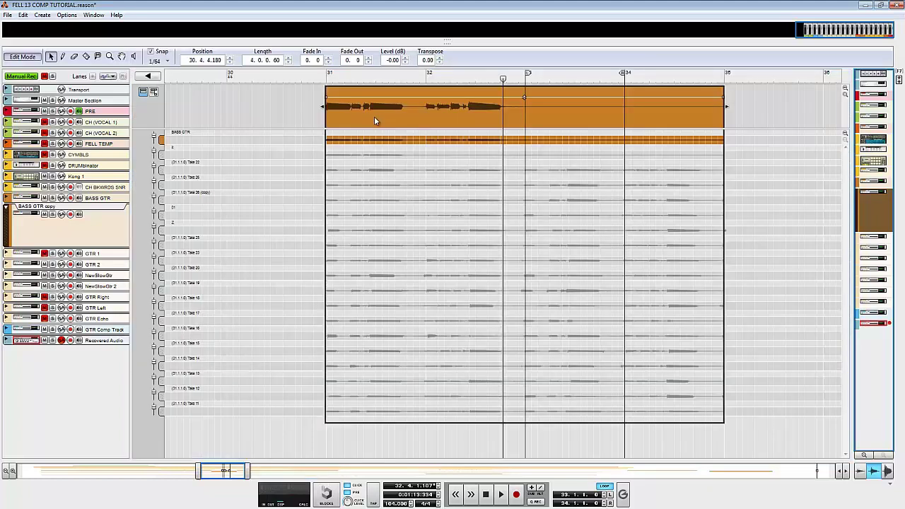
{"action": "double_click", "coordinate": [374, 116]}
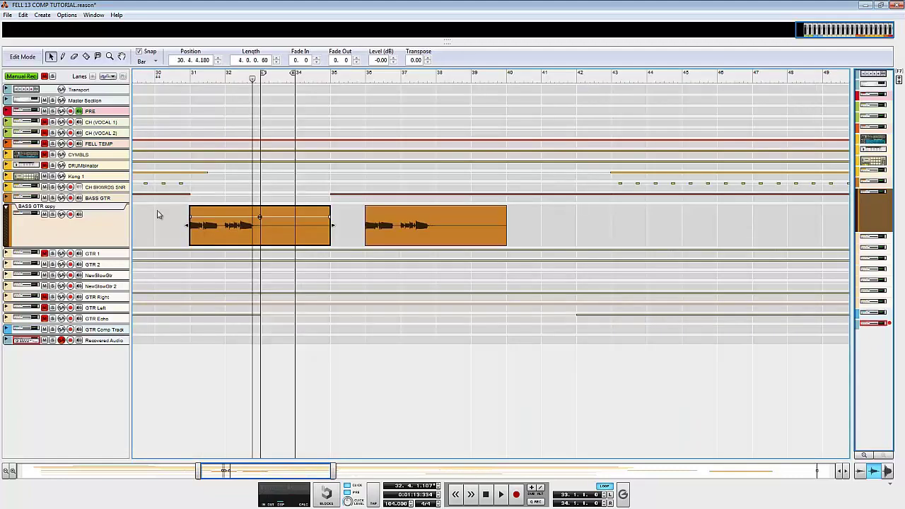
{"action": "double_click", "coordinate": [213, 239]}
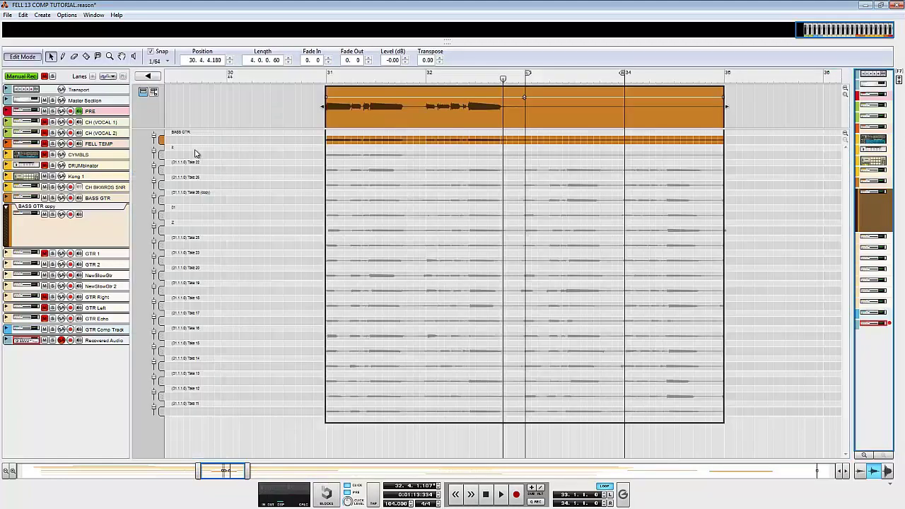
- Show the comp rows and rename the BASS GTR take lane to KEEPER
{"action": "left_click", "coordinate": [153, 92]}
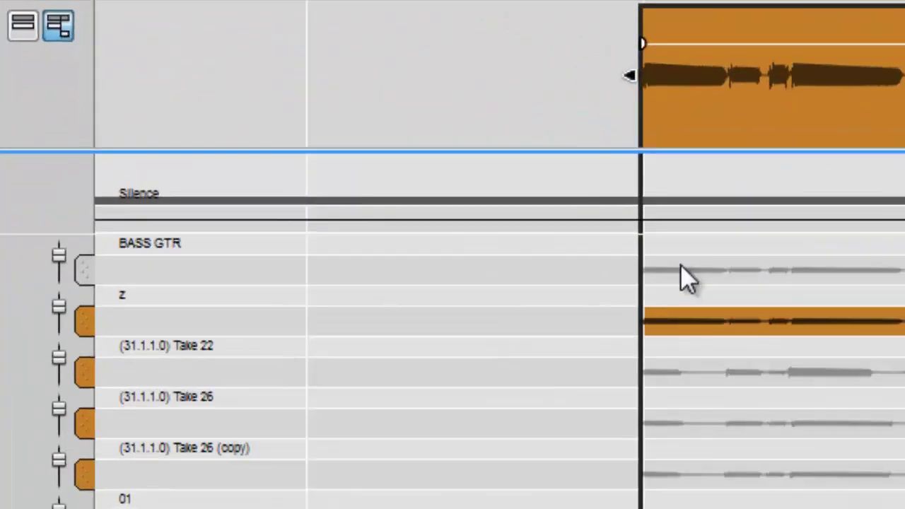
{"action": "double_click", "coordinate": [199, 244]}
{"action": "type", "text": "K"}
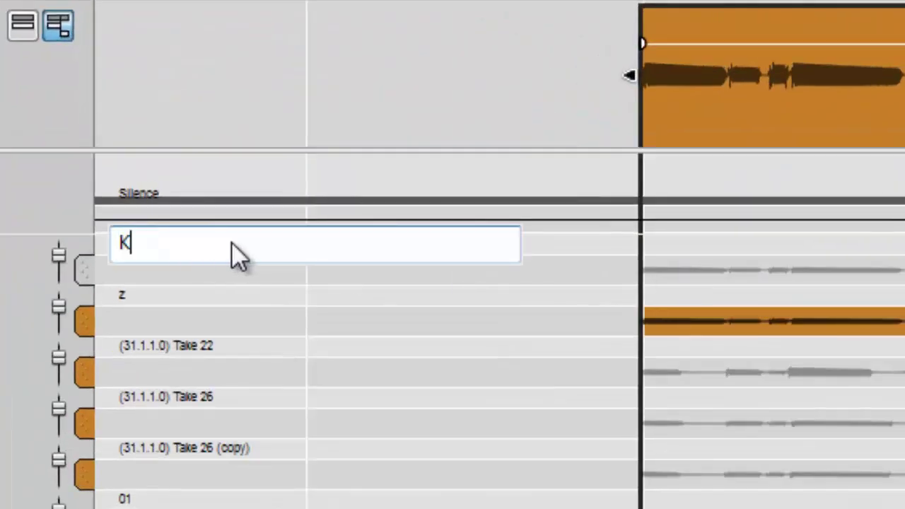
{"action": "type", "text": "EEPER"}
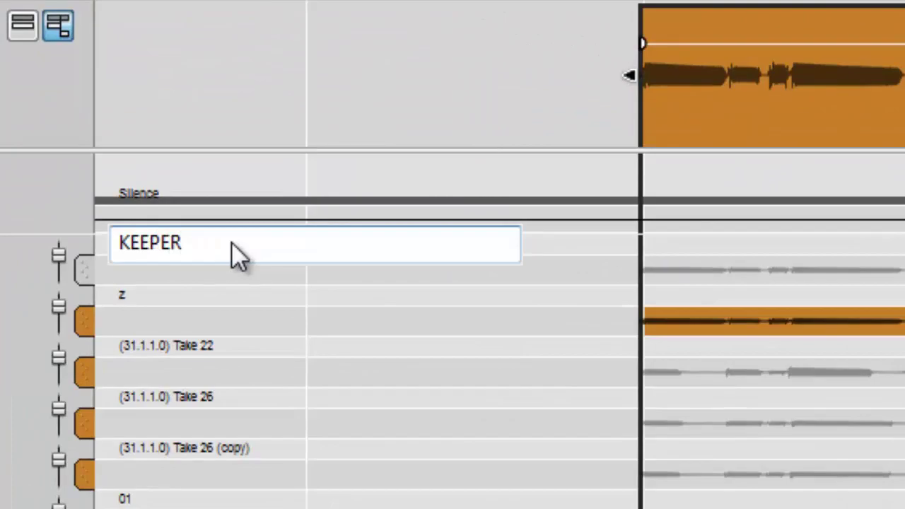
{"action": "key", "text": "Return"}
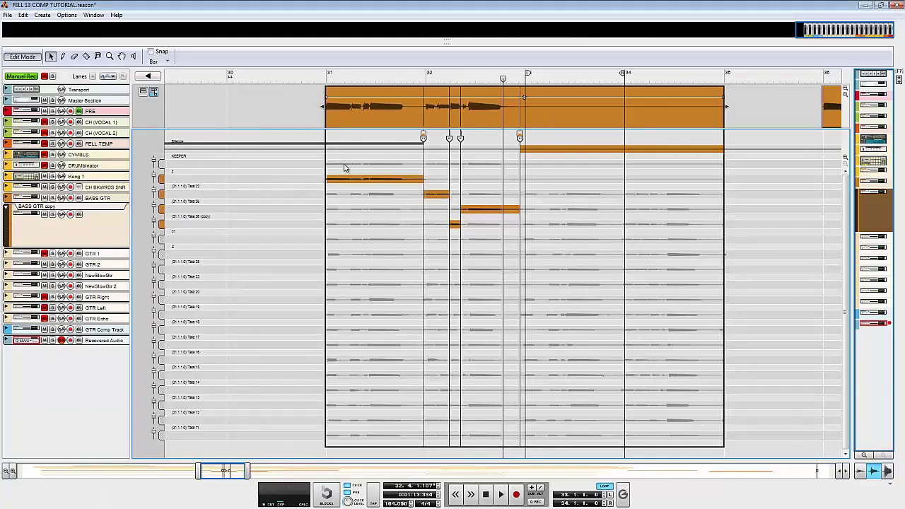
- Assign the entire comp to the KEEPER take
{"action": "left_click", "coordinate": [345, 167]}
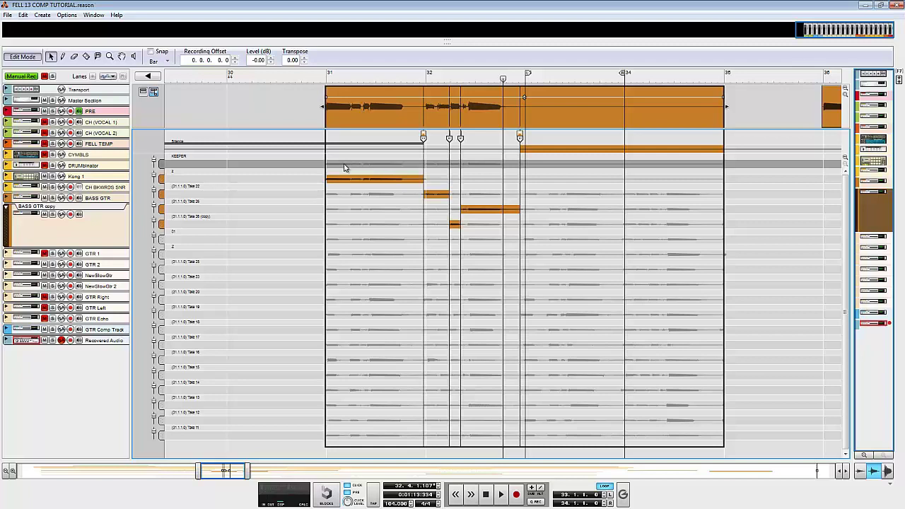
{"action": "left_click", "coordinate": [345, 168]}
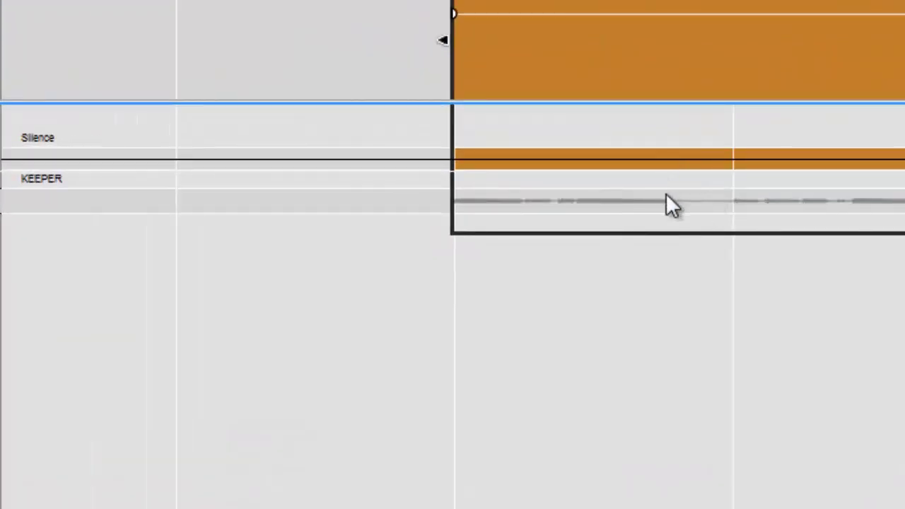
{"action": "left_click", "coordinate": [666, 195]}
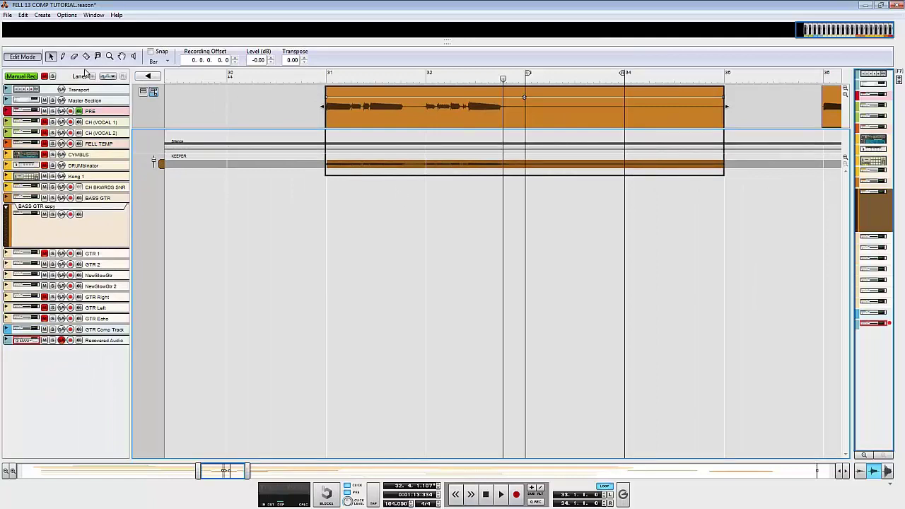
- Back in the arrangement, trim the first bass clip to two bars ending at bar 33
{"action": "left_click", "coordinate": [24, 56]}
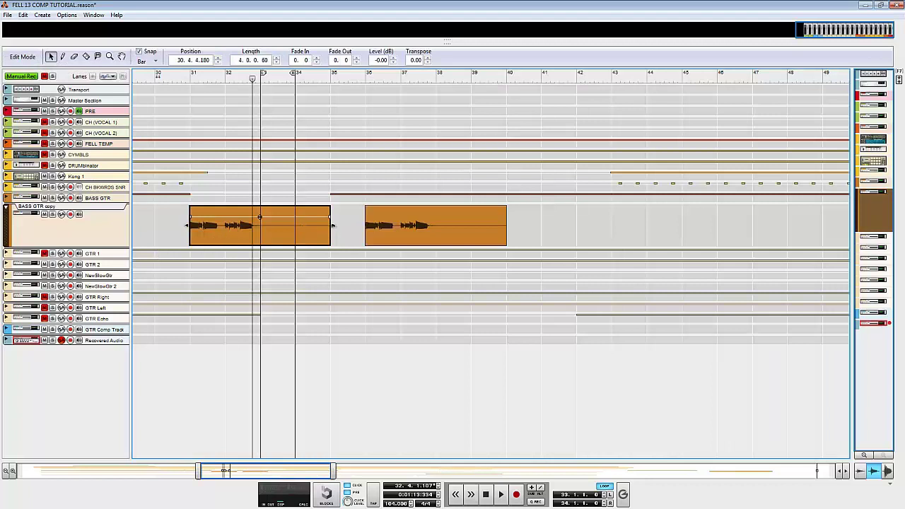
{"action": "left_click_drag", "start_coordinate": [335, 225], "coordinate": [260, 225]}
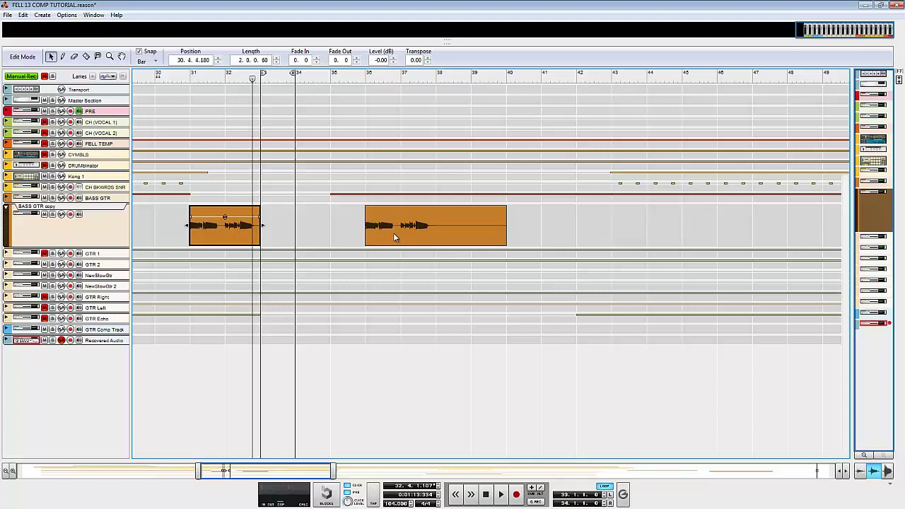
- Open the second bass clip's comp at bars 36–40 and delete all its cut points
{"action": "double_click", "coordinate": [394, 237]}
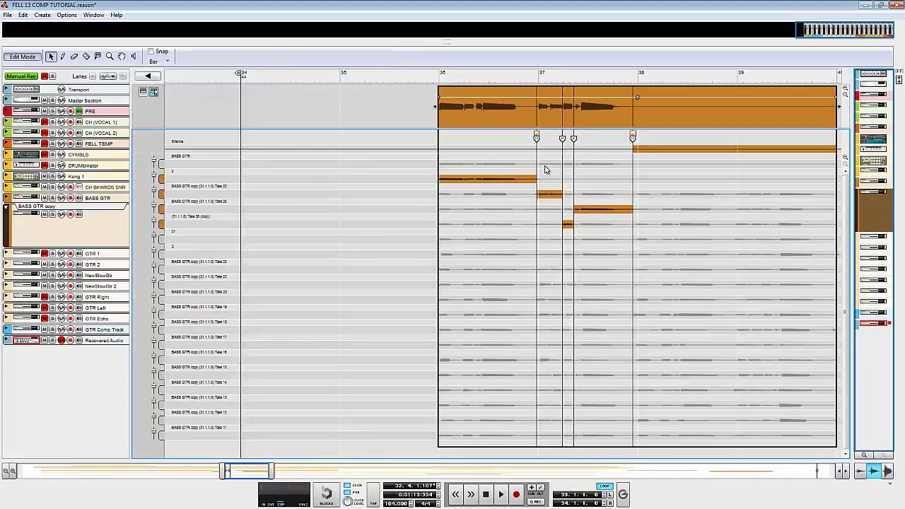
{"action": "key", "text": "h"}
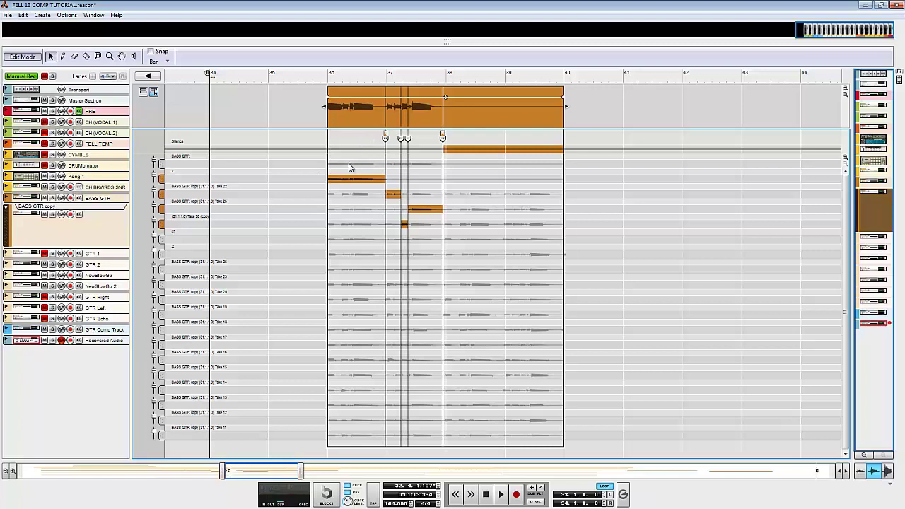
{"action": "left_click", "coordinate": [385, 137]}
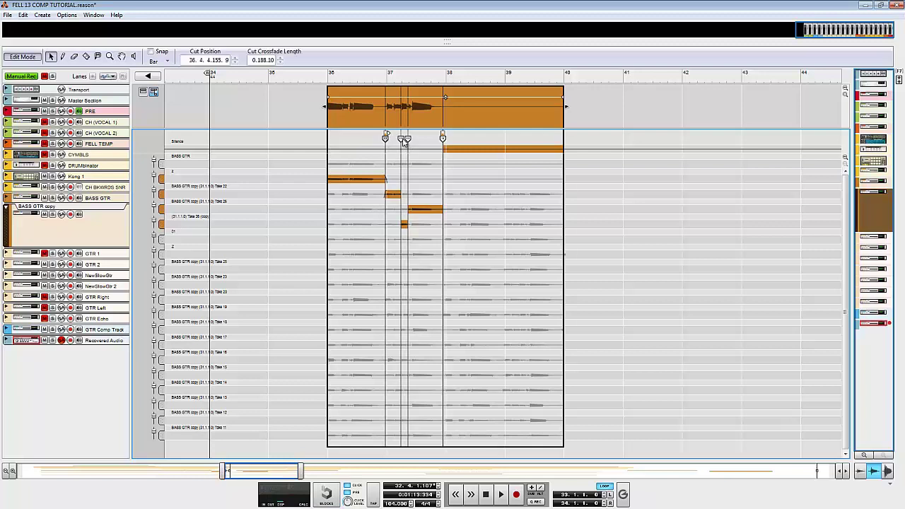
{"action": "left_click", "coordinate": [400, 137], "text": "shift"}
{"action": "left_click", "coordinate": [442, 138], "text": "shift"}
{"action": "key", "text": "Delete"}
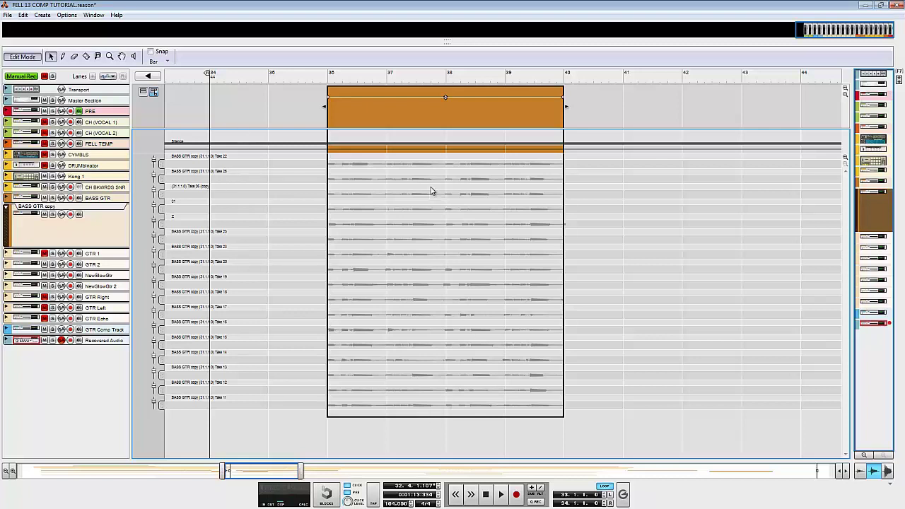
- With snap on, set the loop locators to bars 38–39
{"action": "left_click", "coordinate": [447, 82], "text": "alt"}
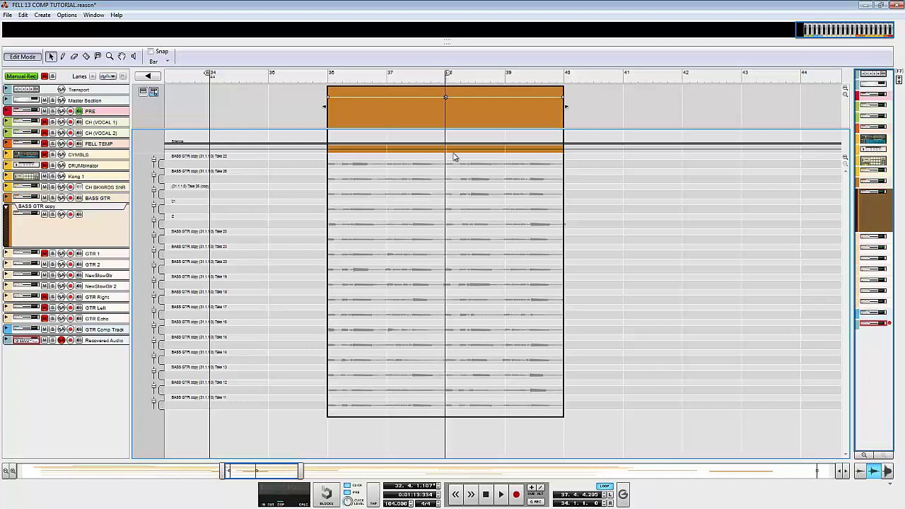
{"action": "key", "text": "s"}
{"action": "left_click", "coordinate": [451, 86], "text": "alt"}
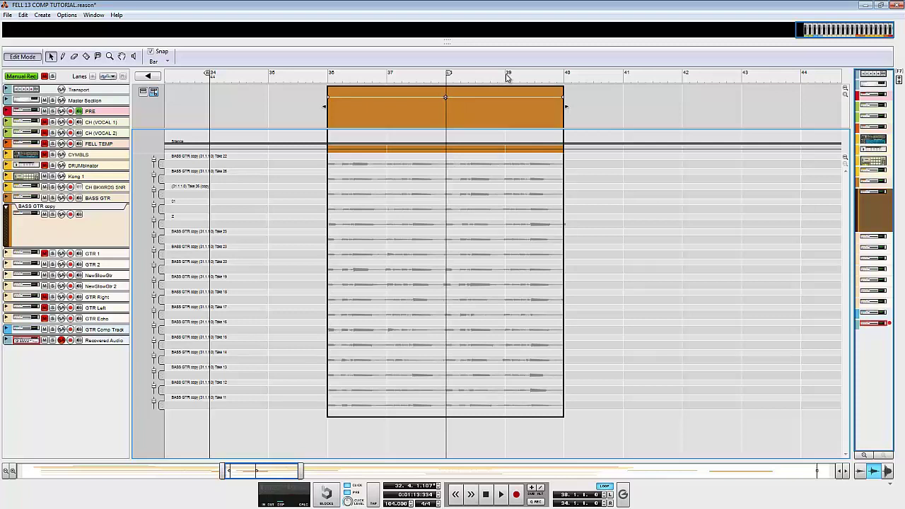
{"action": "left_click", "coordinate": [506, 77], "text": "ctrl+alt"}
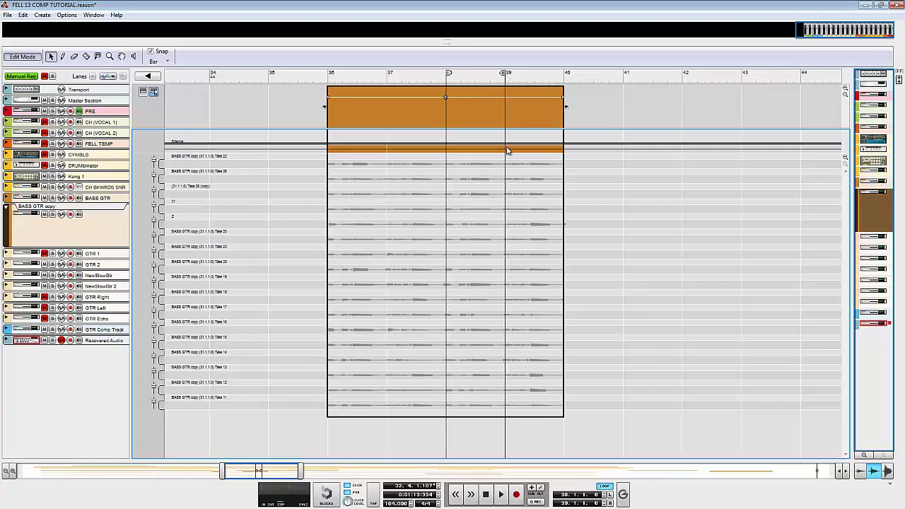
- Comp from Take 11, cut at bar 38, silence the earlier part, and loop-play bars 38–39
{"action": "left_click", "coordinate": [464, 406]}
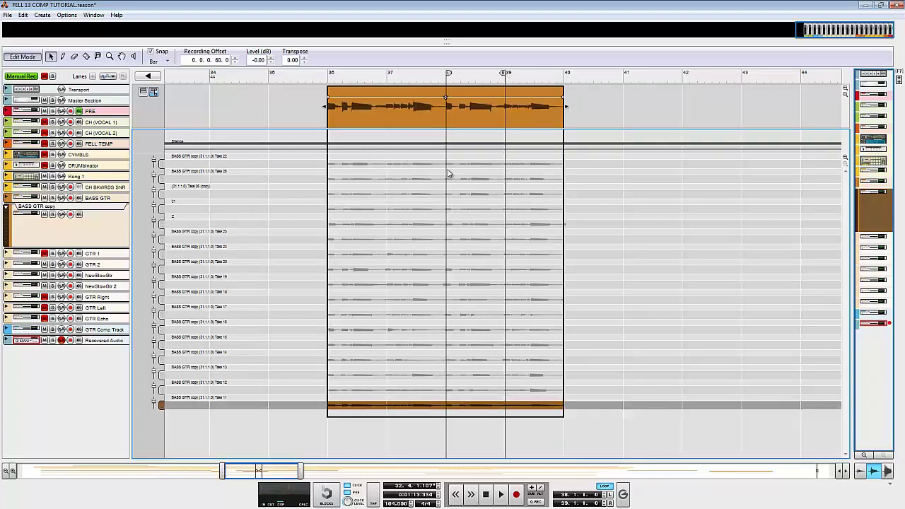
{"action": "key", "text": "r"}
{"action": "left_click", "coordinate": [449, 406]}
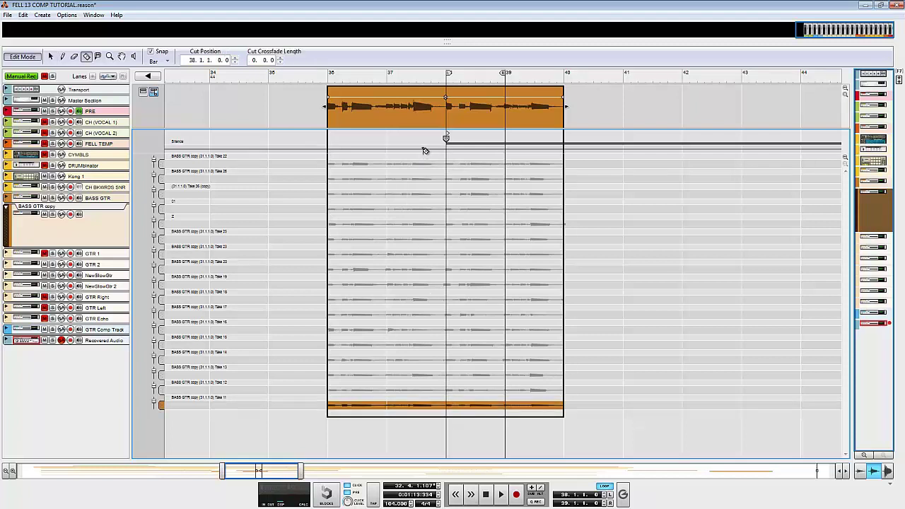
{"action": "key", "text": "q"}
{"action": "left_click", "coordinate": [424, 153]}
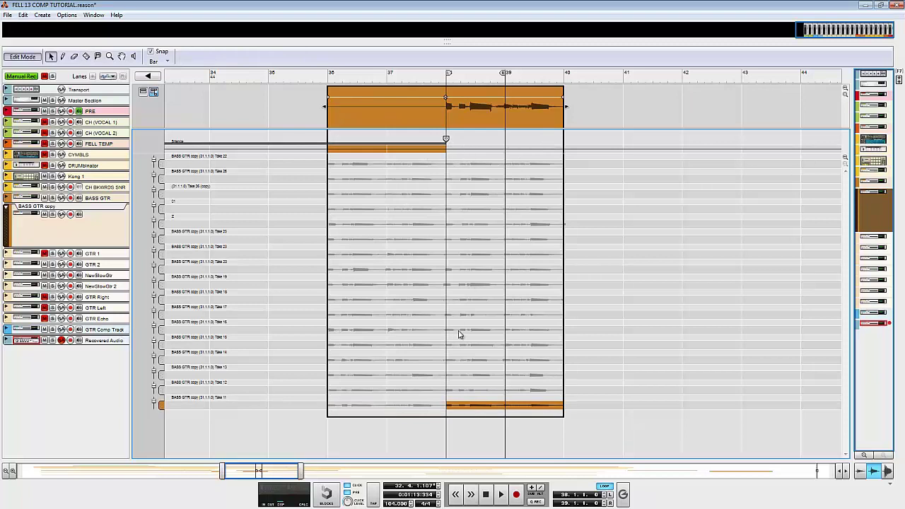
{"action": "key", "text": "KP_1"}
{"action": "key", "text": "space"}
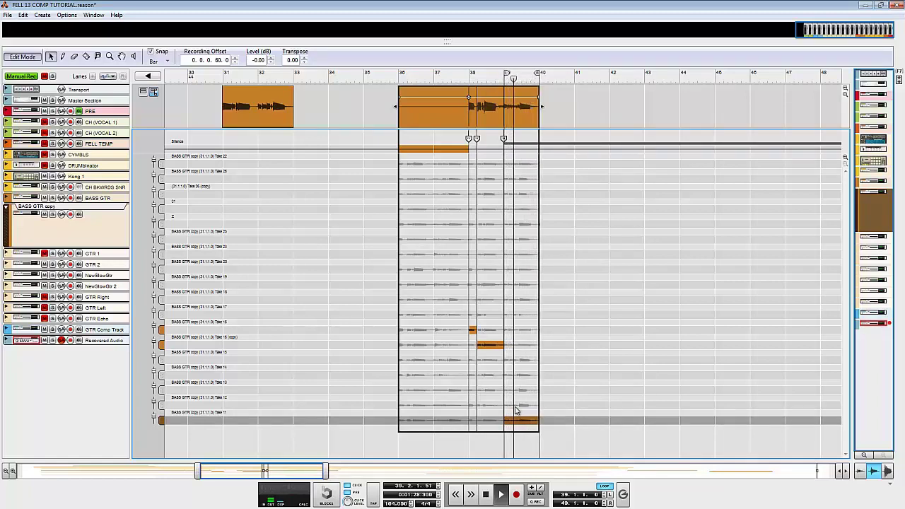
- Stop playback, trim the second bass clip's start to bar 33, and reopen its comp
{"action": "key", "text": "space"}
{"action": "key", "text": "shift+Tab"}
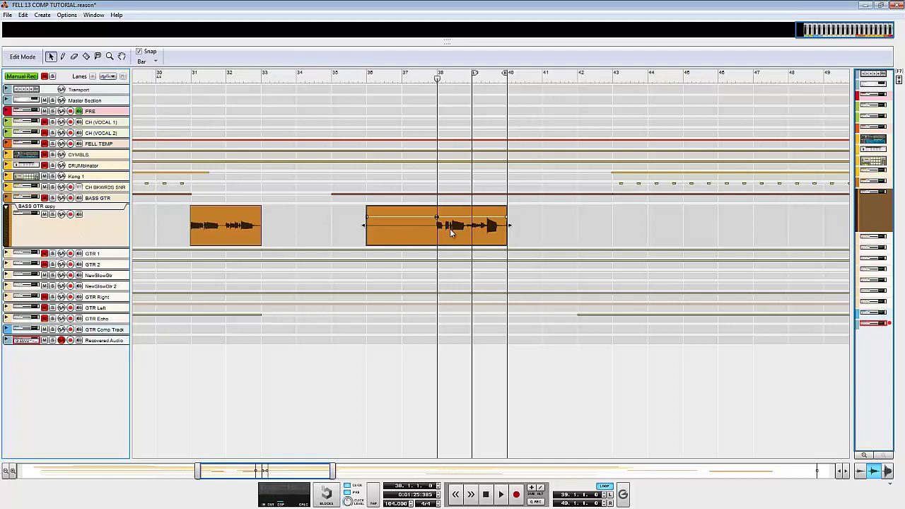
{"action": "mouse_move", "coordinate": [367, 233]}
{"action": "left_mouse_down"}
{"action": "mouse_move", "coordinate": [435, 227]}
{"action": "mouse_move", "coordinate": [293, 233]}
{"action": "left_mouse_up"}
{"action": "left_click", "coordinate": [261, 76]}
{"action": "double_click", "coordinate": [292, 232]}
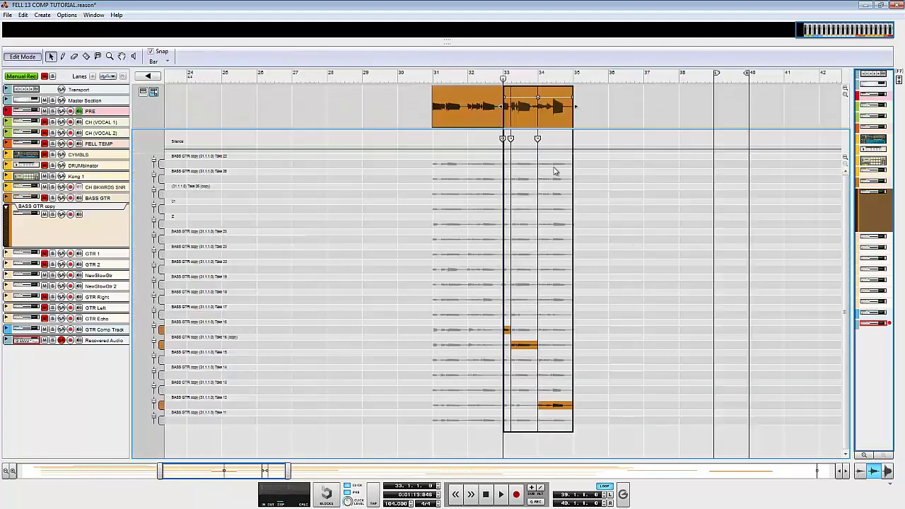
{"action": "key", "text": "ctrl+Right"}
{"action": "key", "text": "ctrl+Right"}
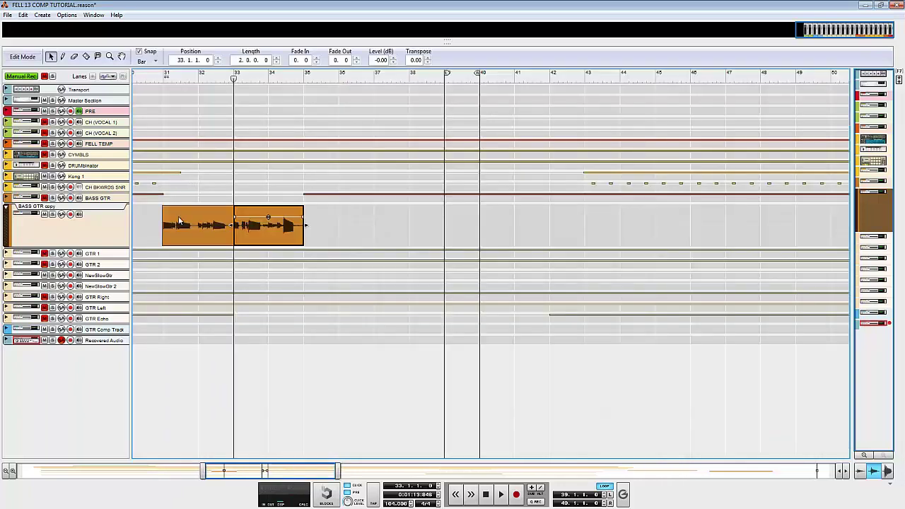
- Check the first clip's KEEPER comp and try silencing before bar 33, then undo it
{"action": "double_click", "coordinate": [177, 219]}
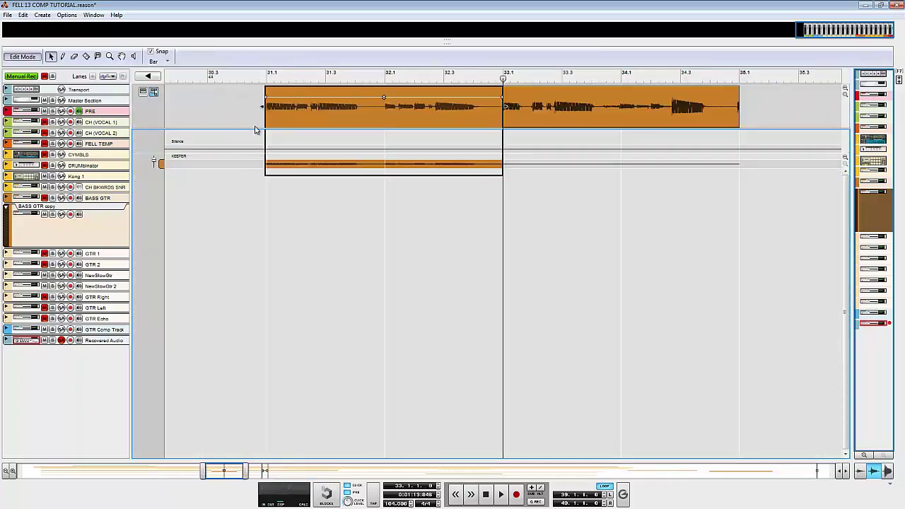
{"action": "double_click", "coordinate": [306, 111]}
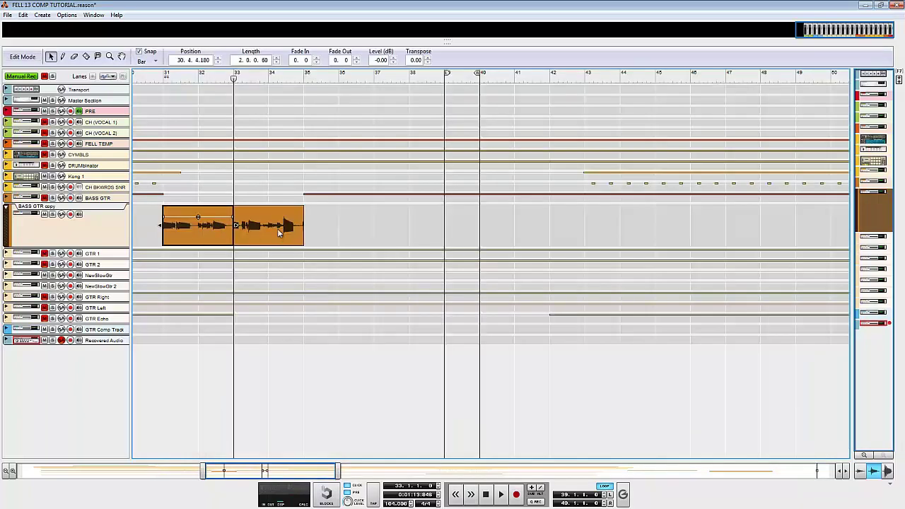
{"action": "double_click", "coordinate": [278, 229]}
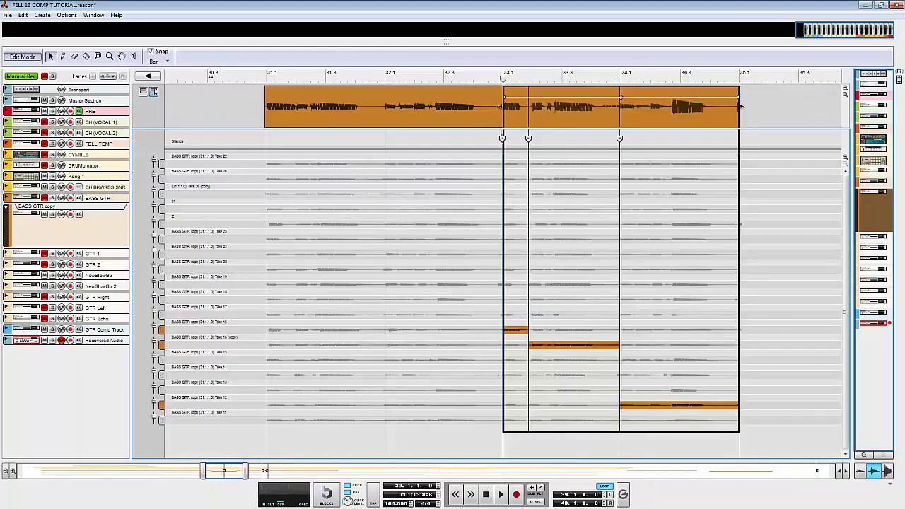
{"action": "left_click", "coordinate": [363, 109]}
{"action": "key", "text": "Delete"}
{"action": "key", "text": "ctrl+z"}
{"action": "key", "text": "ctrl+z"}
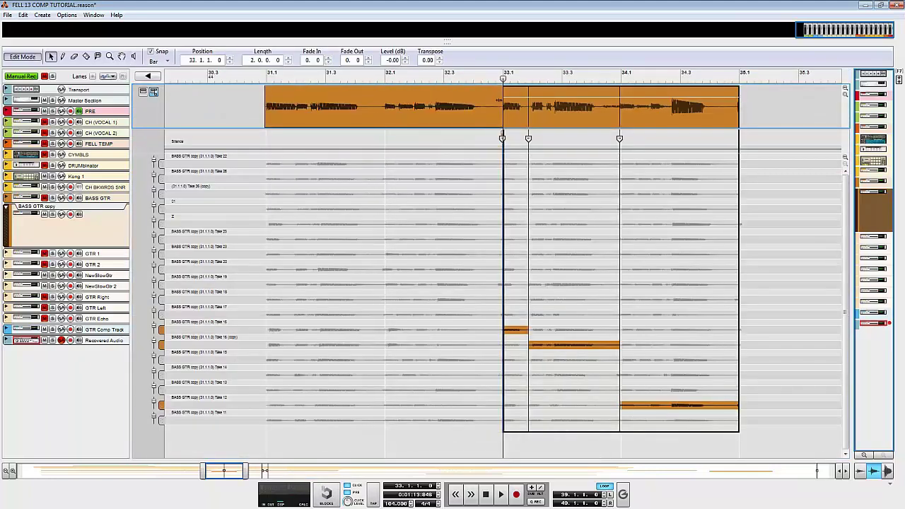
- Move the first bass clip out to about bar 46 and reopen the remaining clip's takes
{"action": "double_click", "coordinate": [498, 101]}
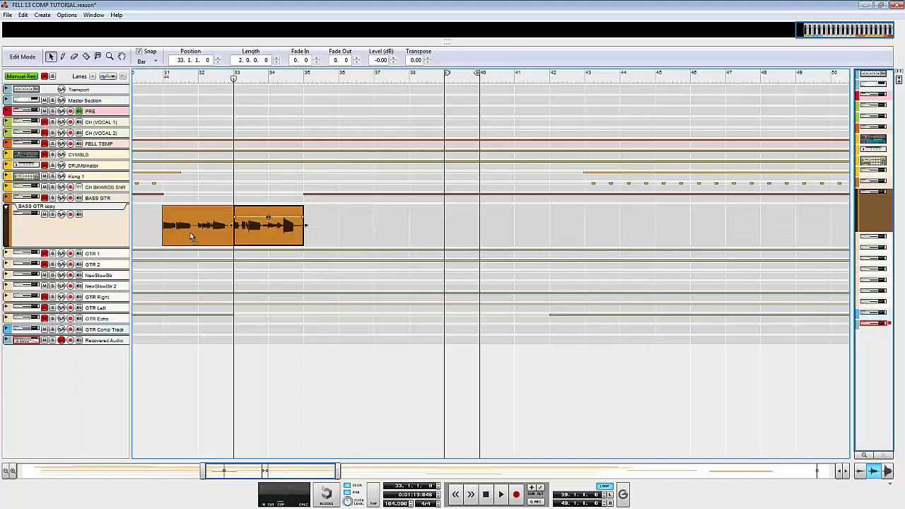
{"action": "left_click_drag", "start_coordinate": [190, 232], "coordinate": [717, 232]}
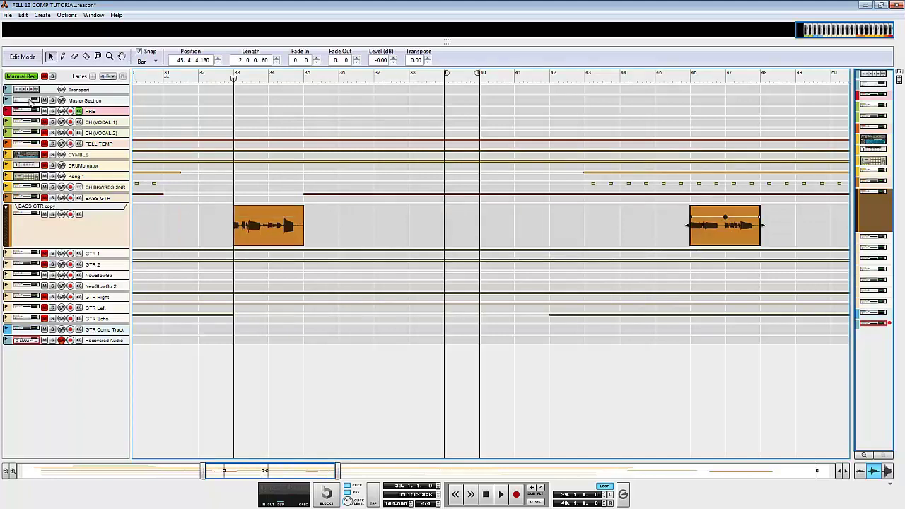
{"action": "double_click", "coordinate": [281, 231]}
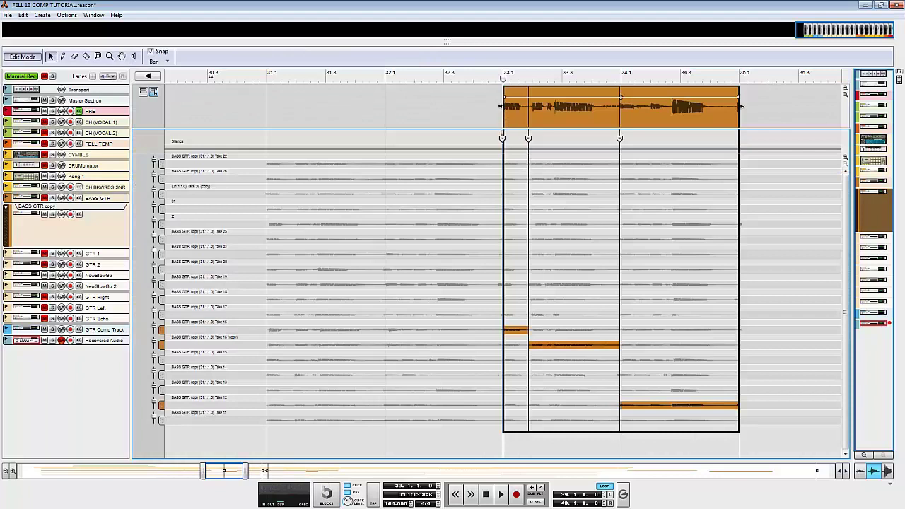
- Extend the comp back to bar 31 and loop-play bars 34–35
{"action": "left_click_drag", "start_coordinate": [499, 106], "coordinate": [275, 109]}
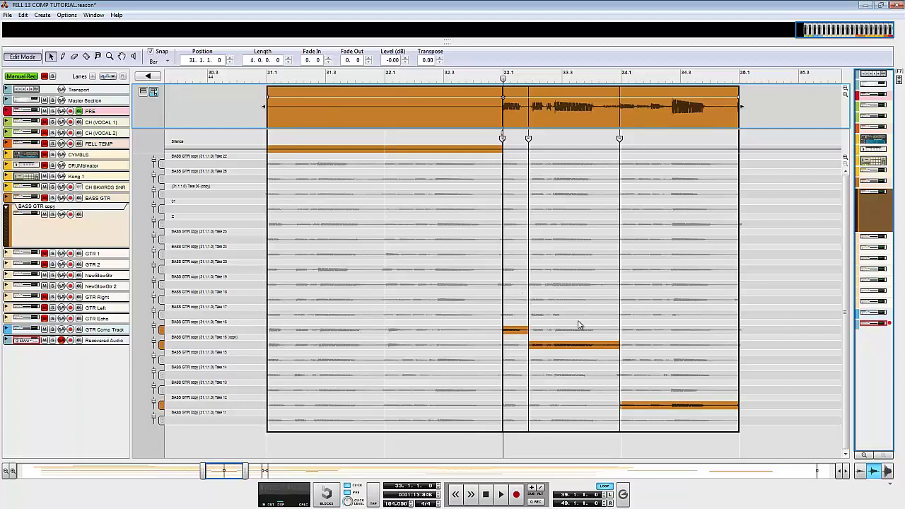
{"action": "left_click", "coordinate": [623, 74], "text": "ctrl"}
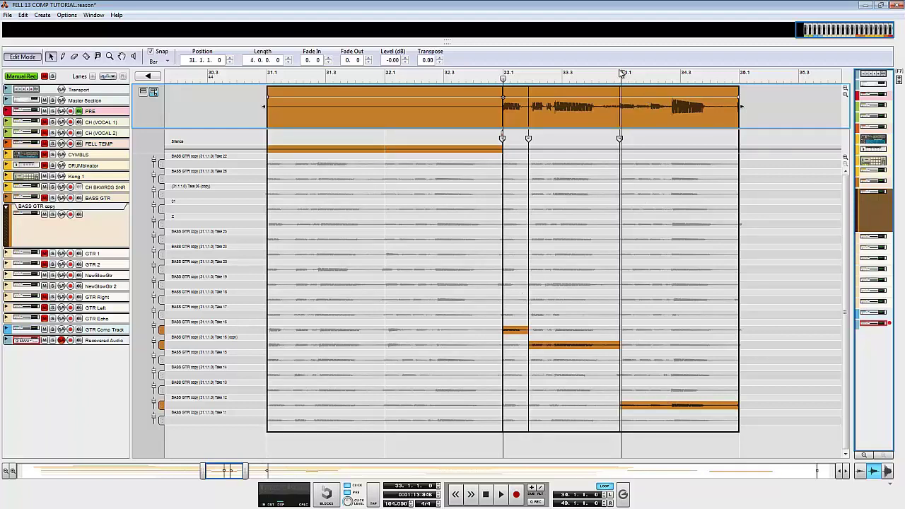
{"action": "left_click", "coordinate": [743, 74], "text": "alt"}
{"action": "key", "text": "space"}
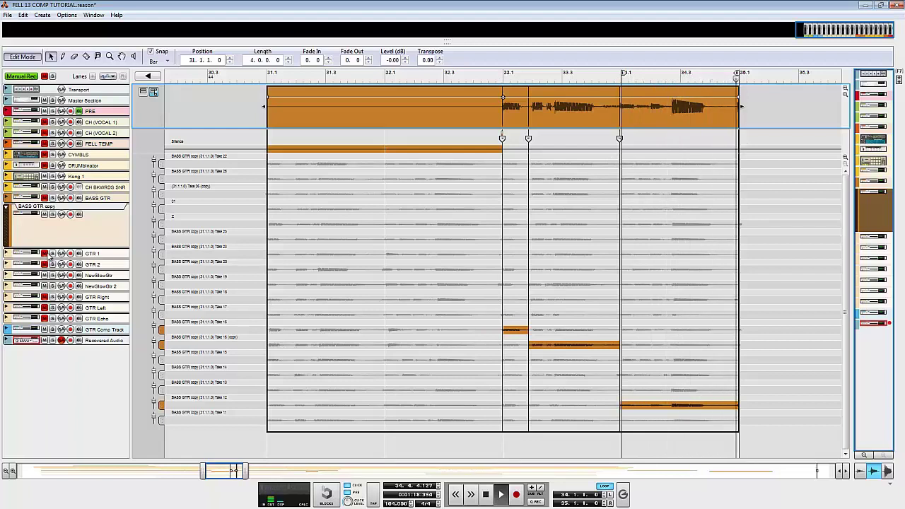
{"action": "left_click", "coordinate": [400, 283]}
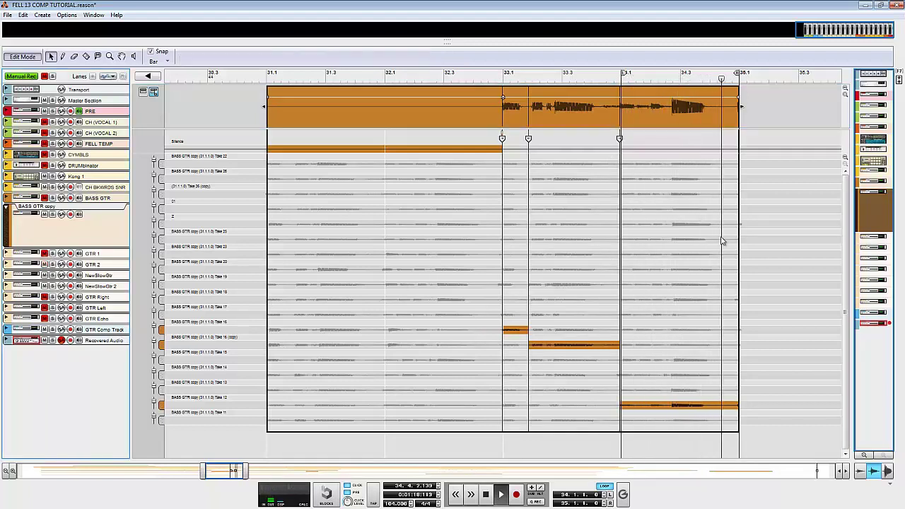
- Comp the part after bar 34 from Take 14 and others, add a Take 18 cut, and audition
{"action": "left_click", "coordinate": [679, 375]}
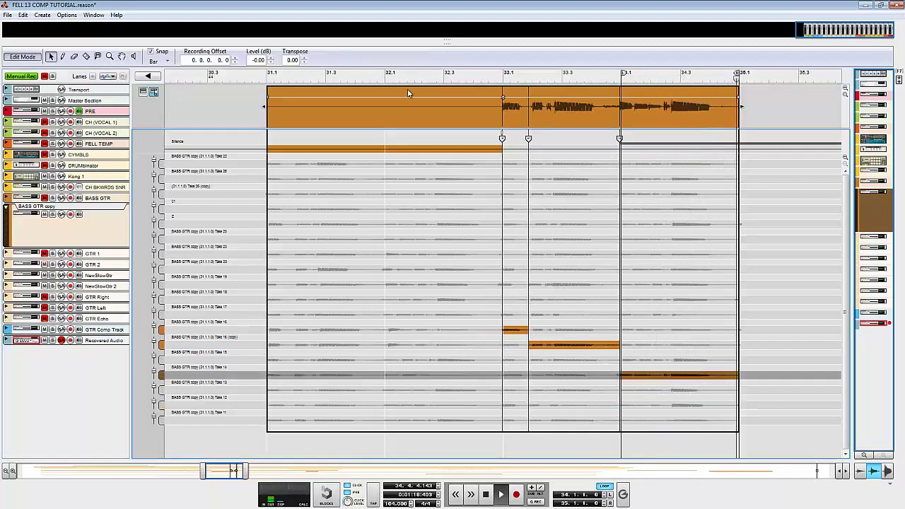
{"action": "left_click", "coordinate": [630, 360]}
{"action": "key", "text": "r"}
{"action": "left_click", "coordinate": [394, 338]}
{"action": "scroll", "coordinate": [368, 389], "scroll_direction": "down", "scroll_amount": 2}
{"action": "key", "text": "q"}
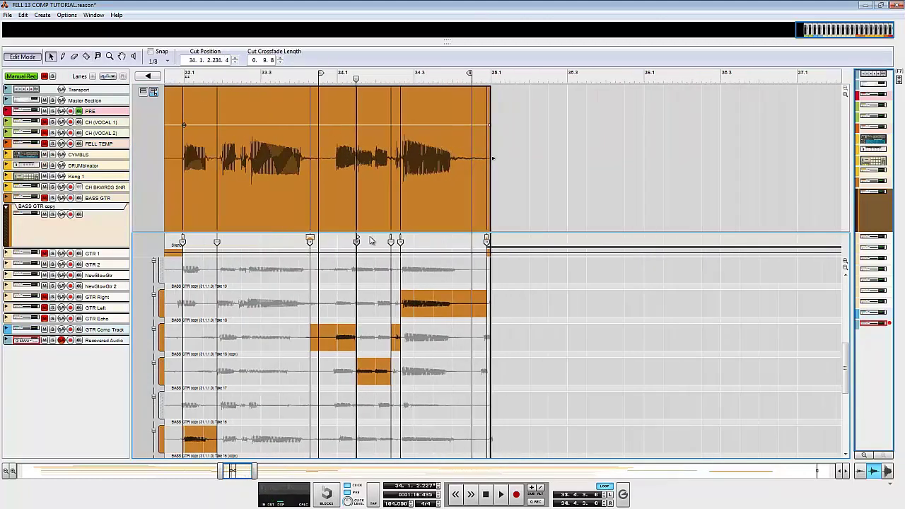
{"action": "scroll", "coordinate": [371, 240], "scroll_direction": "down", "scroll_amount": 1}
{"action": "key", "text": "space"}
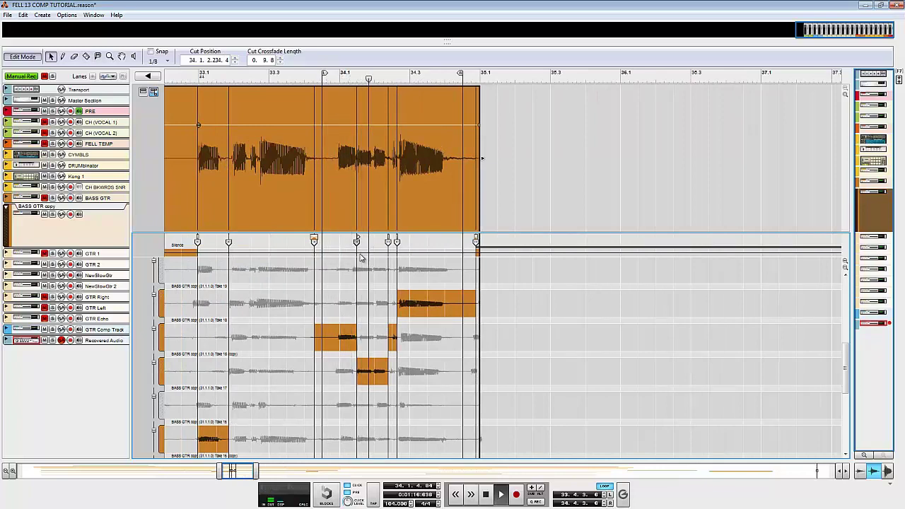
{"action": "scroll", "coordinate": [360, 92], "scroll_direction": "down", "scroll_amount": 3}
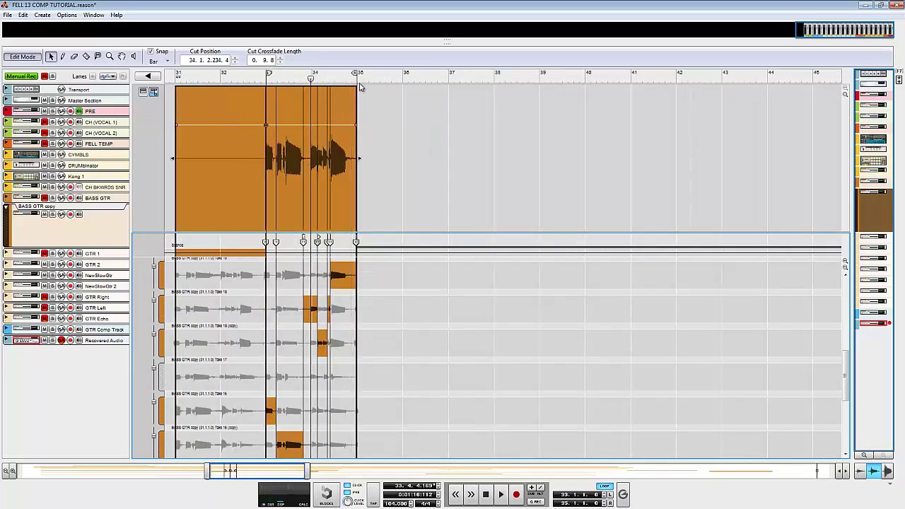
{"action": "scroll", "coordinate": [287, 363], "scroll_direction": "down", "scroll_amount": 2}
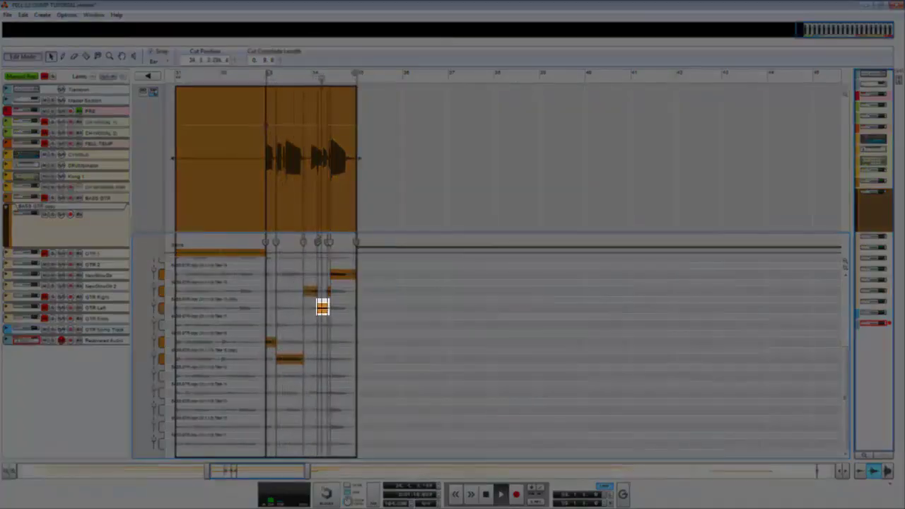
{"action": "key", "text": "space"}
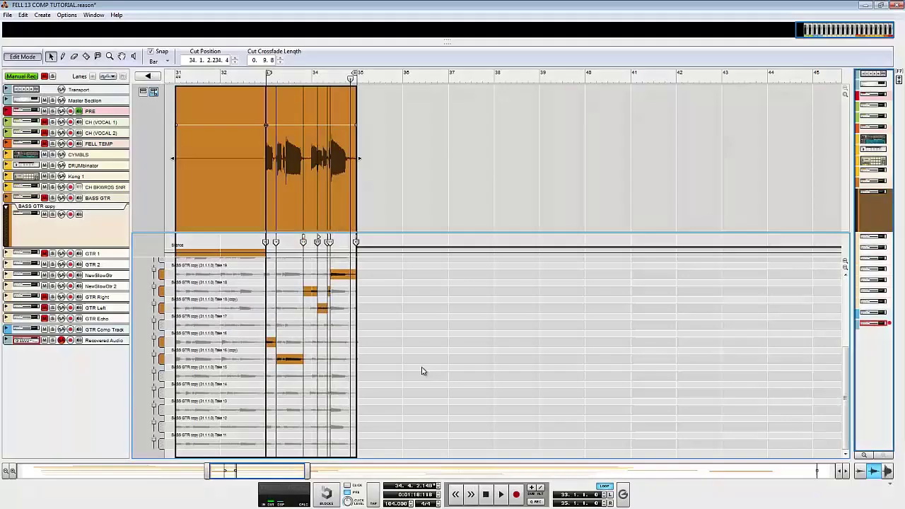
- Bounce the comped bass clip to a new recording and reveal the bounced take lane
{"action": "right_click", "coordinate": [295, 218]}
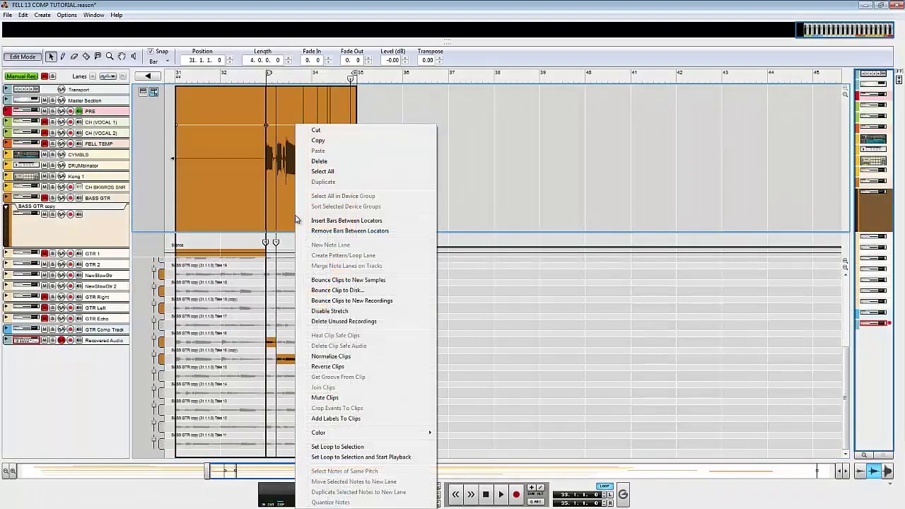
{"action": "left_click", "coordinate": [348, 302]}
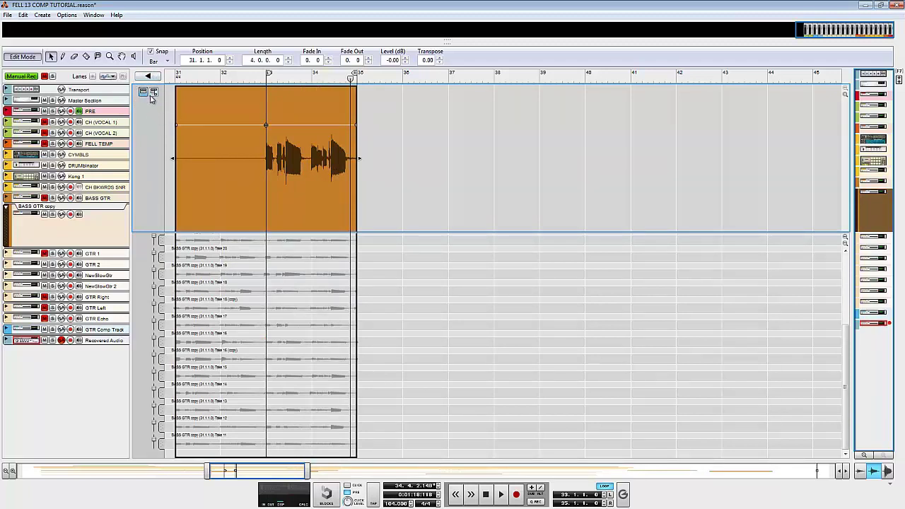
{"action": "left_click", "coordinate": [151, 97]}
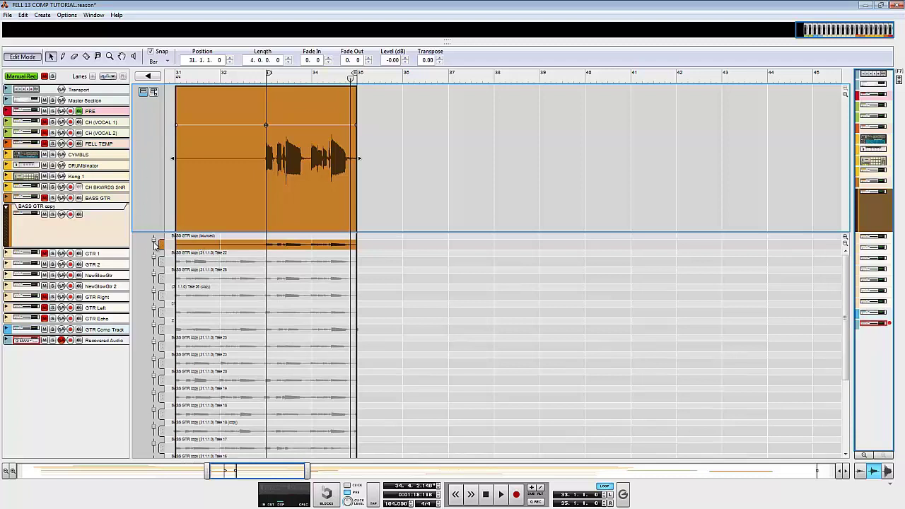
{"action": "scroll", "coordinate": [161, 245], "scroll_direction": "left", "scroll_amount": 3}
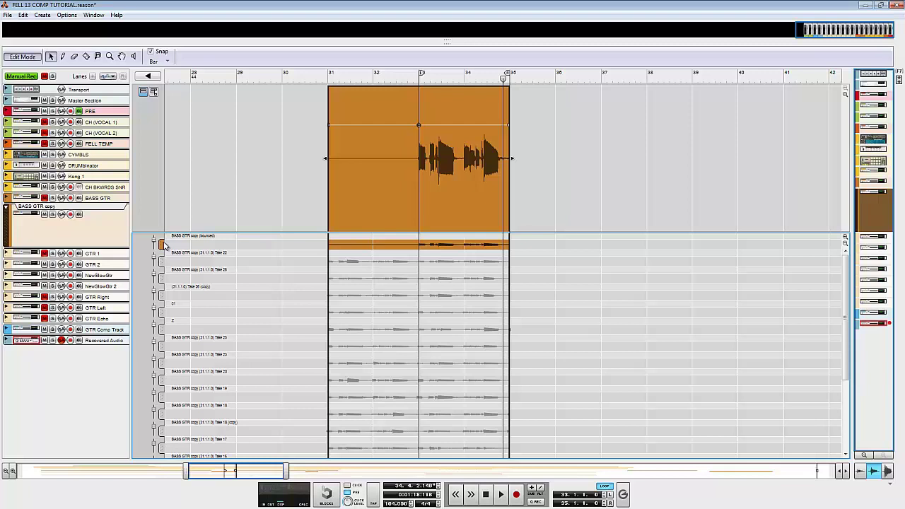
{"action": "left_click", "coordinate": [164, 246]}
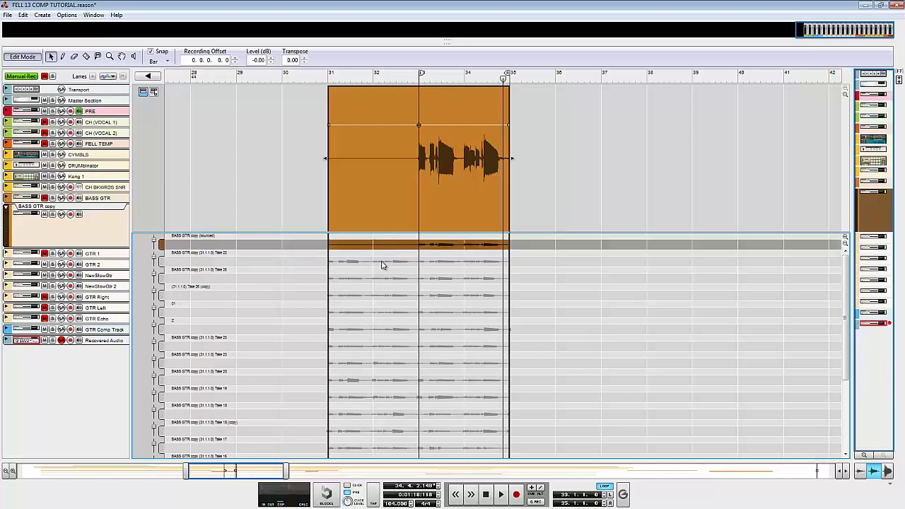
{"action": "left_click", "coordinate": [384, 262]}
{"action": "left_click", "coordinate": [382, 283]}
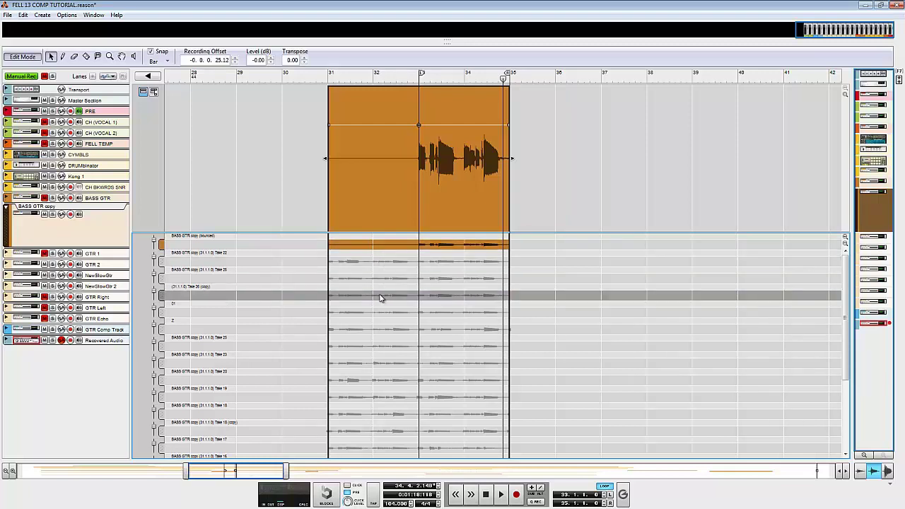
{"action": "left_click", "coordinate": [379, 311]}
{"action": "left_click", "coordinate": [163, 245]}
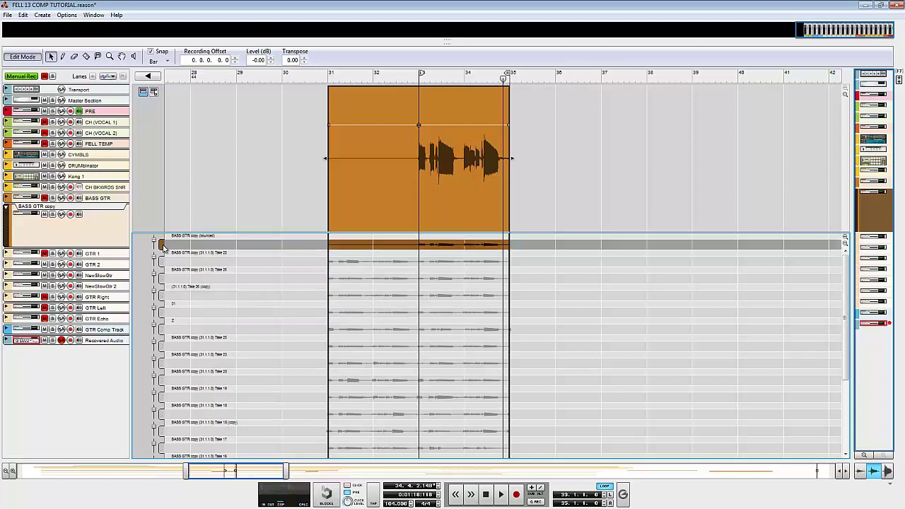
{"action": "left_click_drag", "start_coordinate": [162, 263], "coordinate": [162, 240]}
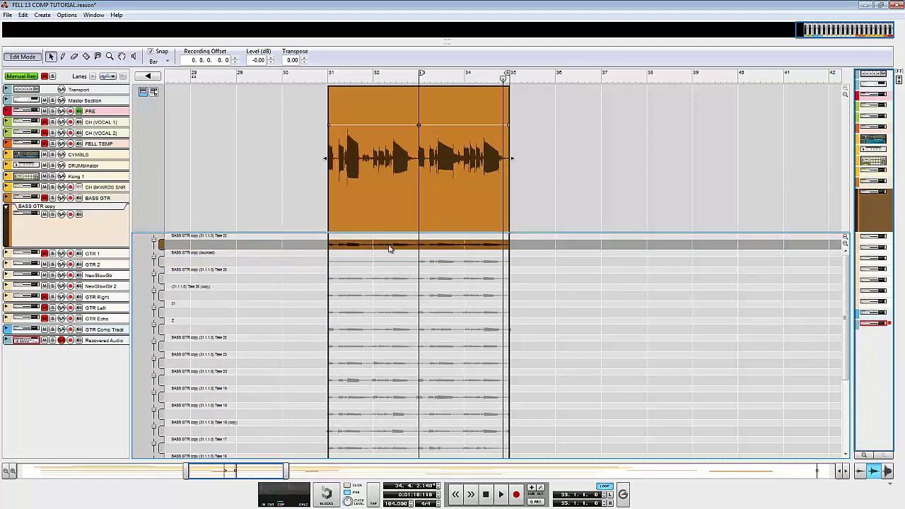
{"action": "key", "text": "ctrl+z"}
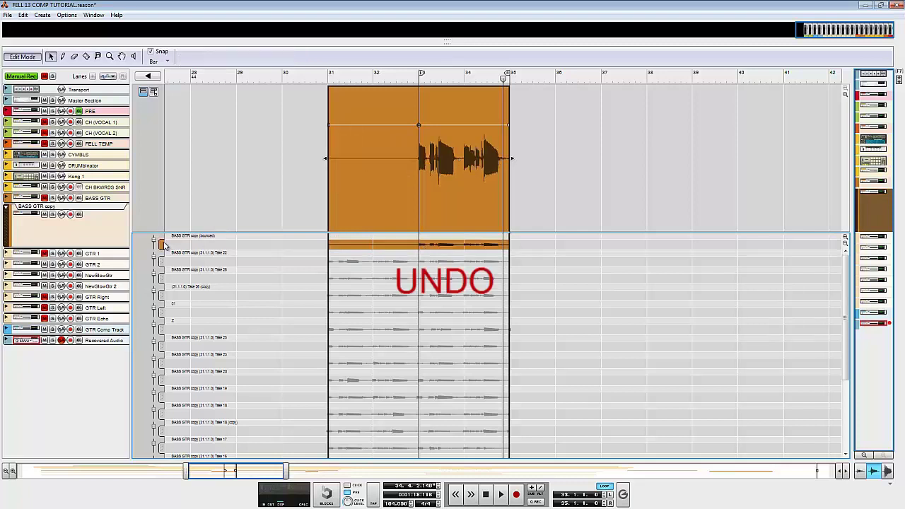
{"action": "key", "text": "ctrl+z"}
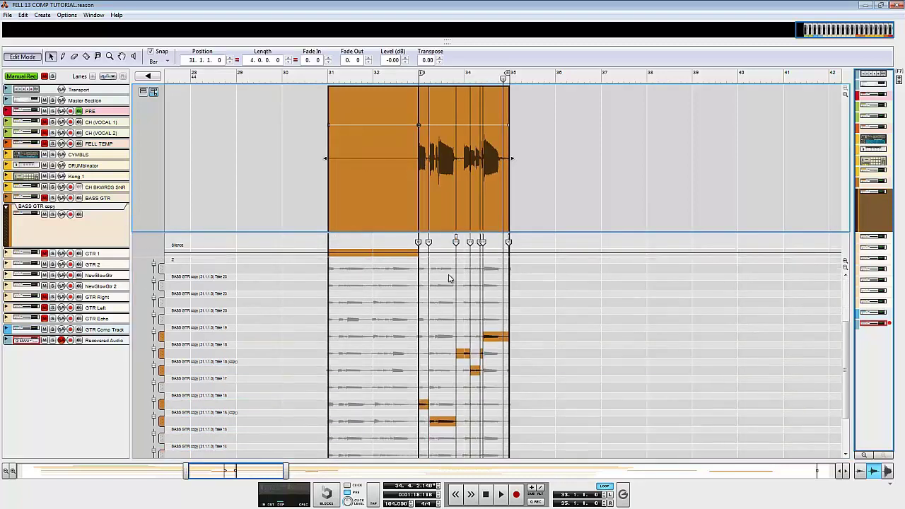
{"action": "key", "text": "ctrl+z"}
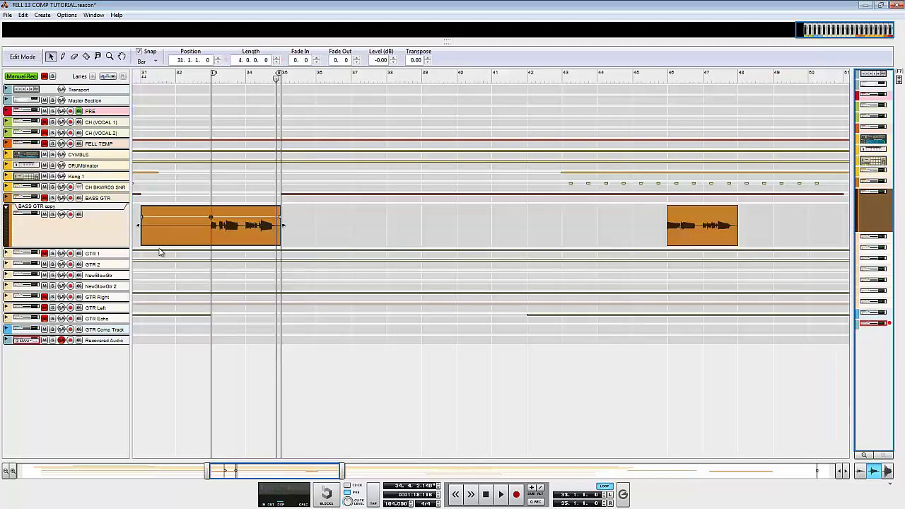
{"action": "double_click", "coordinate": [218, 235]}
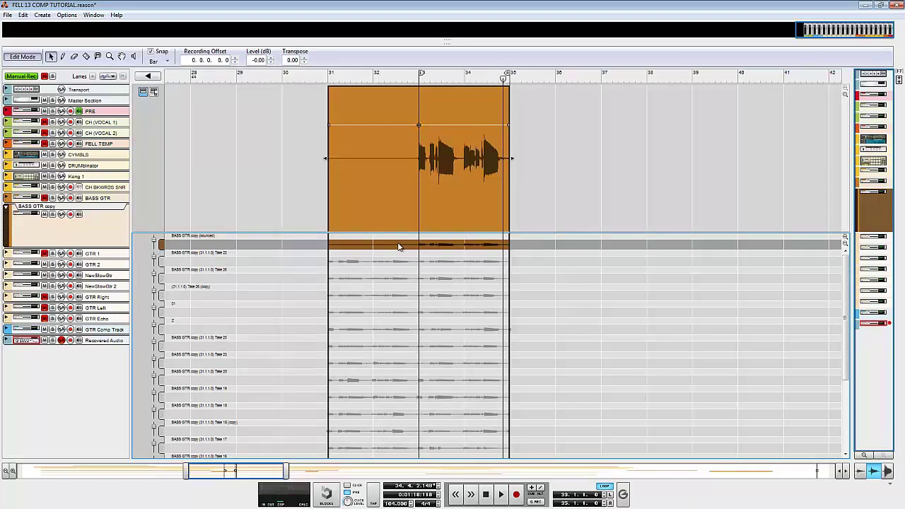
- Use the bounced take for the comp's opening section, bars 31–33
{"action": "double_click", "coordinate": [399, 246]}
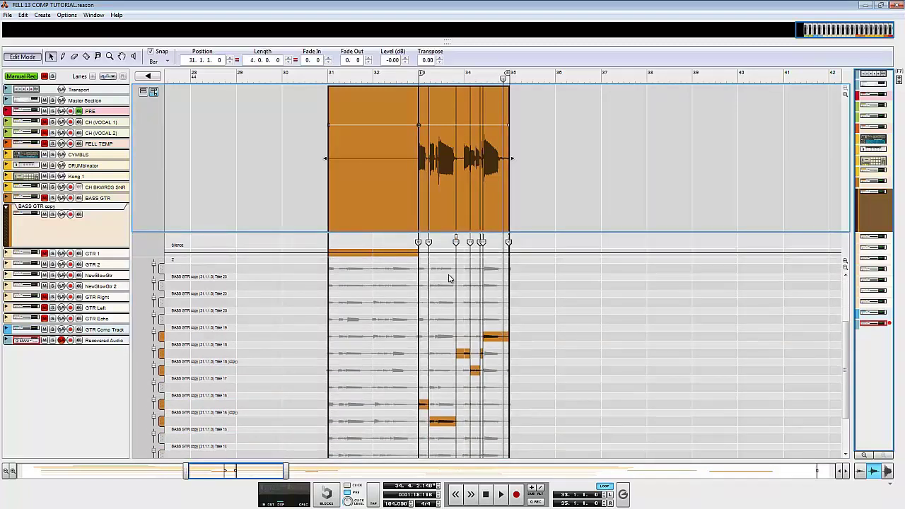
{"action": "scroll", "coordinate": [448, 278], "scroll_direction": "up", "scroll_amount": 5}
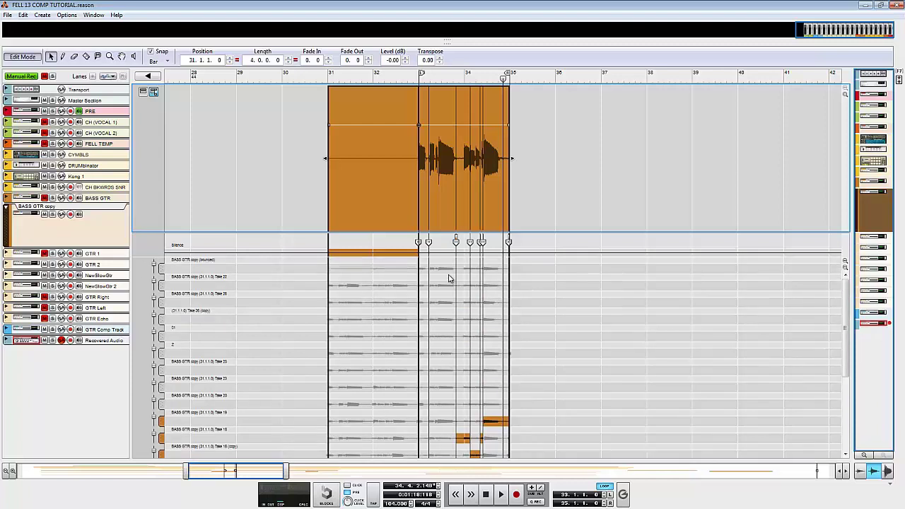
{"action": "left_click", "coordinate": [388, 273]}
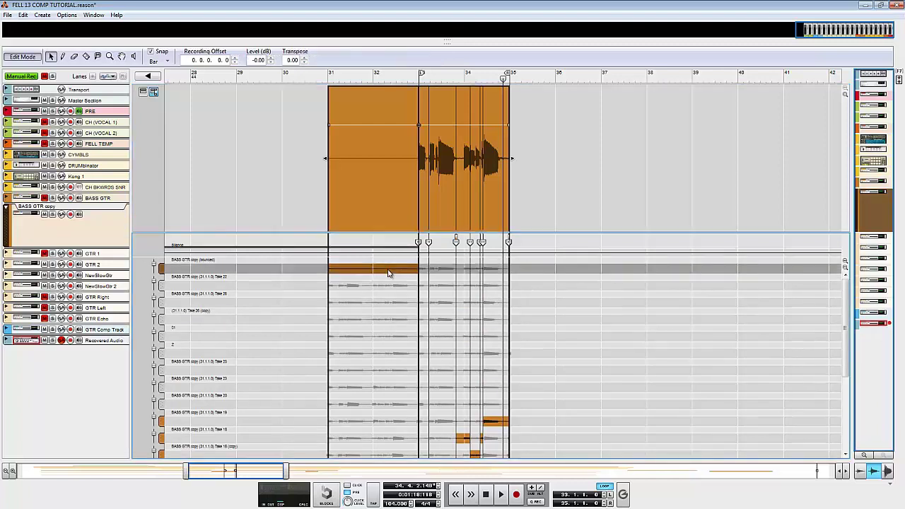
- Select all take lanes except the bounced lane
{"action": "key", "text": "ctrl+a"}
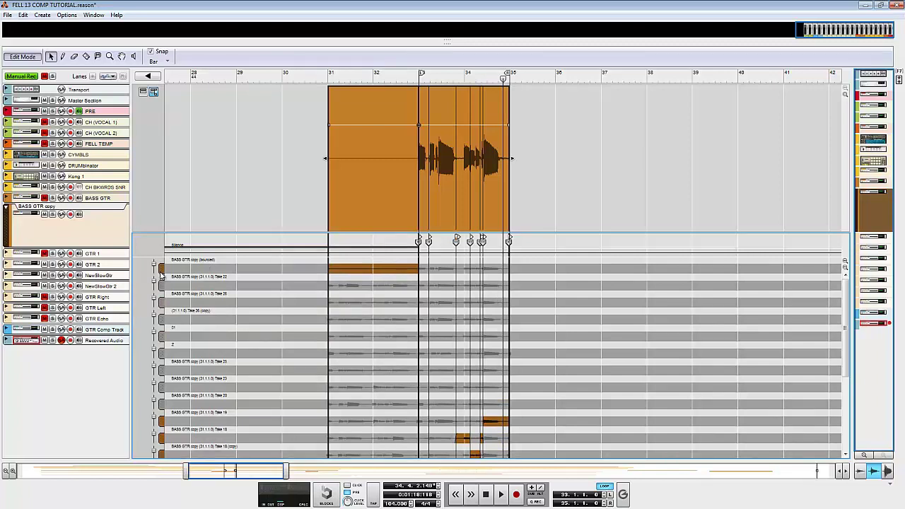
{"action": "left_click", "coordinate": [162, 271], "text": "ctrl"}
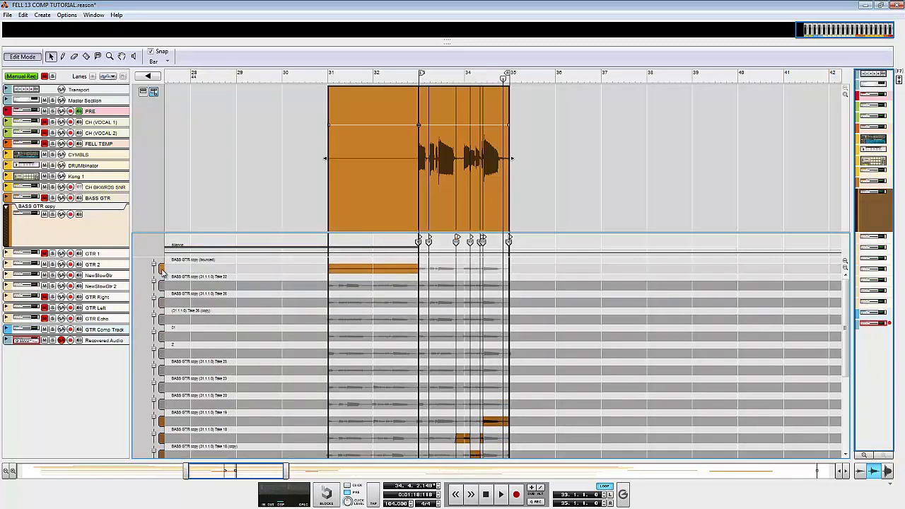
{"action": "left_click", "coordinate": [181, 272]}
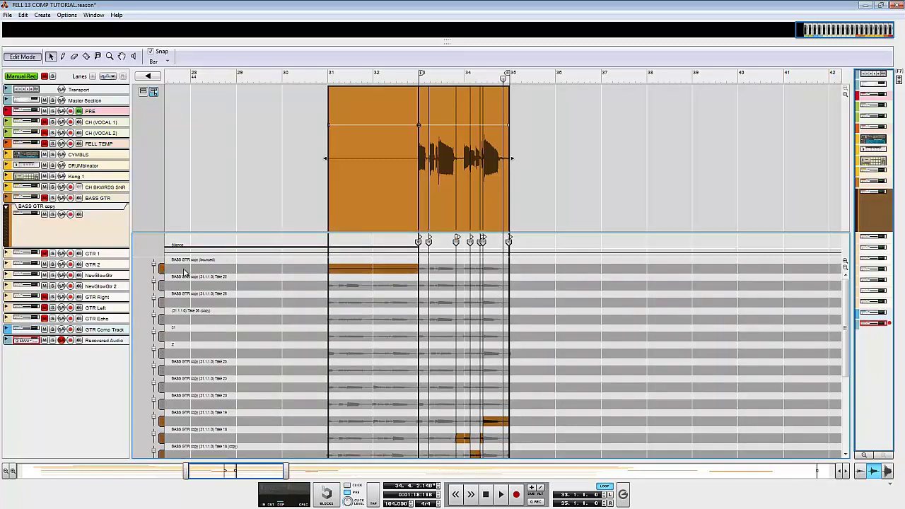
{"action": "left_click", "coordinate": [319, 273], "text": "ctrl"}
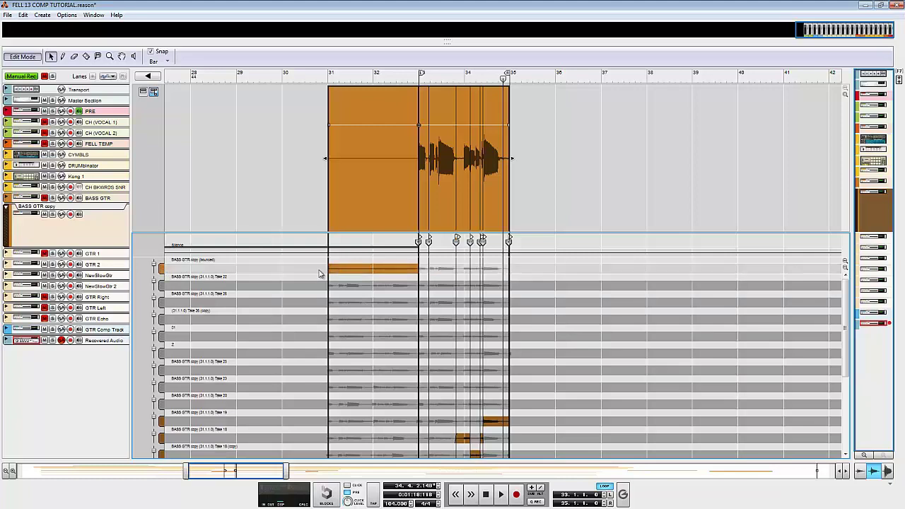
- Copy the bass clip to bar 53, give it a pale colour and label it 'COMP VERSION'
{"action": "double_click", "coordinate": [320, 274]}
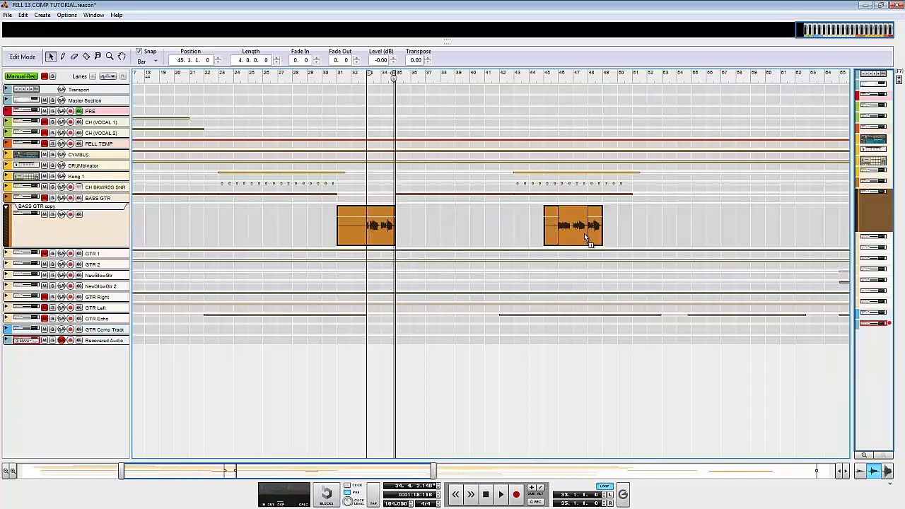
{"action": "left_click_drag", "start_coordinate": [376, 237], "coordinate": [703, 238]}
{"action": "right_click", "coordinate": [703, 237]}
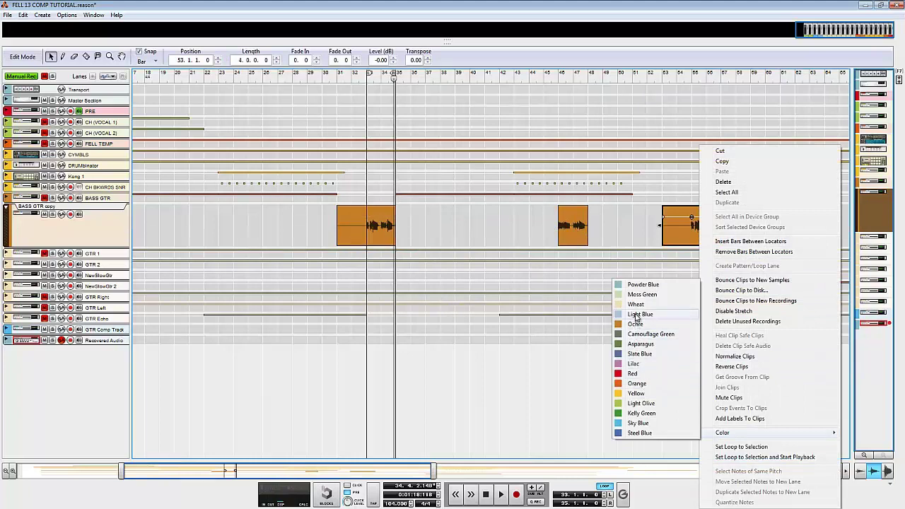
{"action": "left_click", "coordinate": [638, 307]}
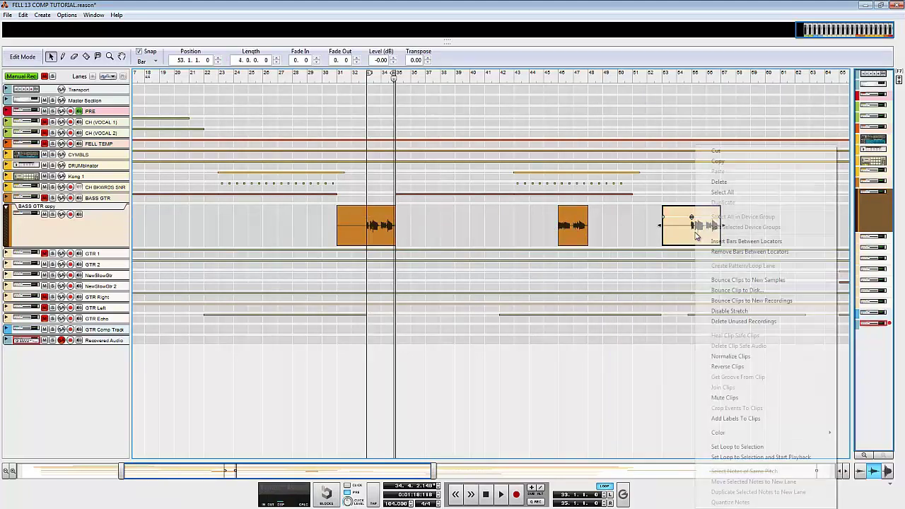
{"action": "left_click", "coordinate": [725, 420]}
{"action": "type", "text": "COMP"}
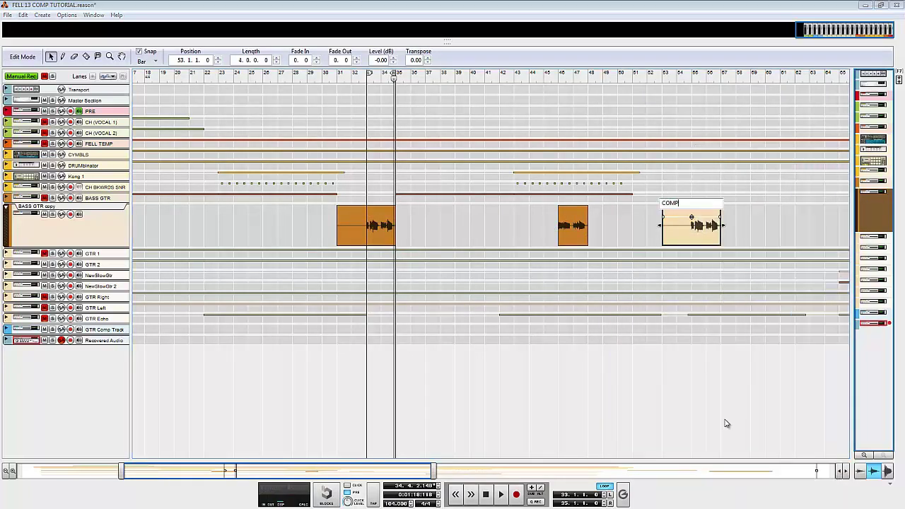
{"action": "type", "text": "VERSION"}
{"action": "key", "text": "Return"}
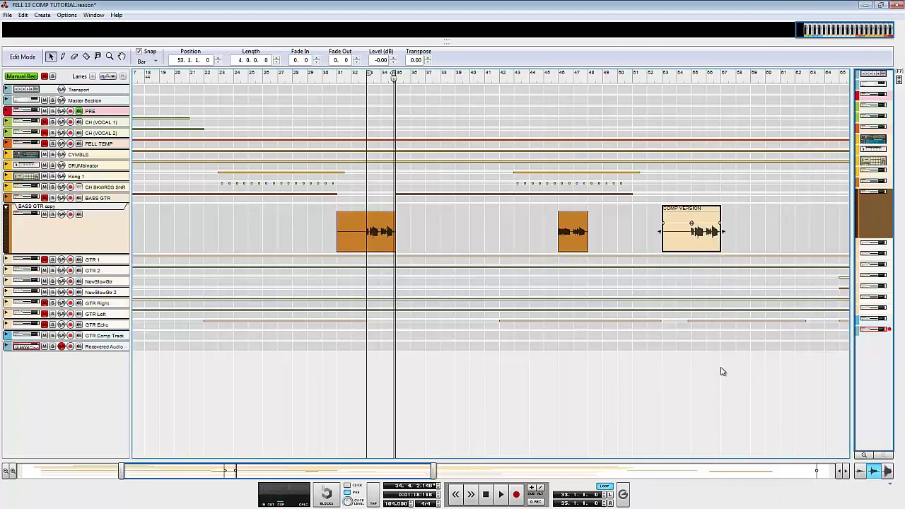
- Open the bar-31 clip's takes, remove the extra take lanes and select the bounced clip
{"action": "double_click", "coordinate": [387, 248]}
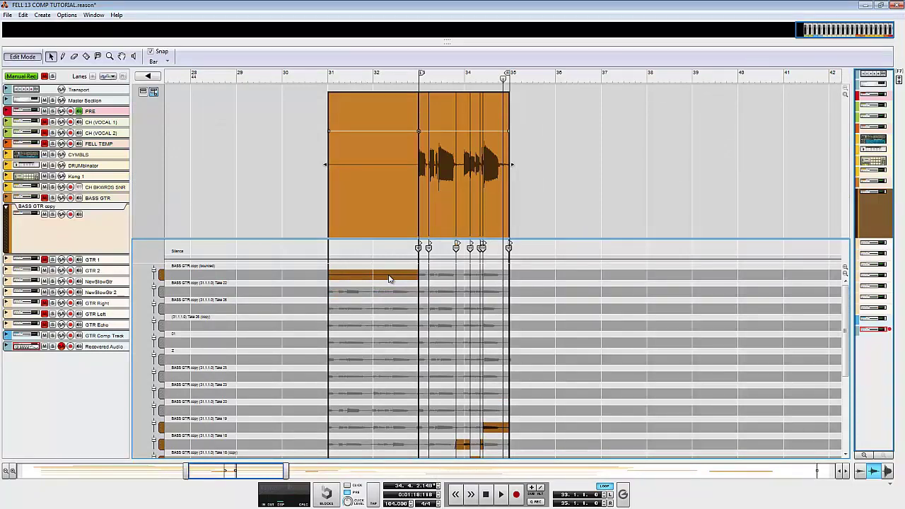
{"action": "left_click", "coordinate": [388, 277]}
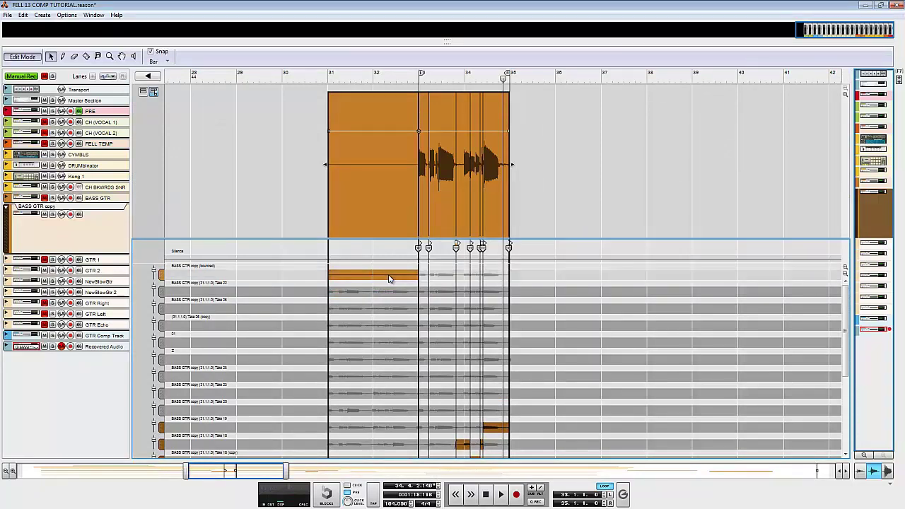
{"action": "left_click", "coordinate": [427, 222]}
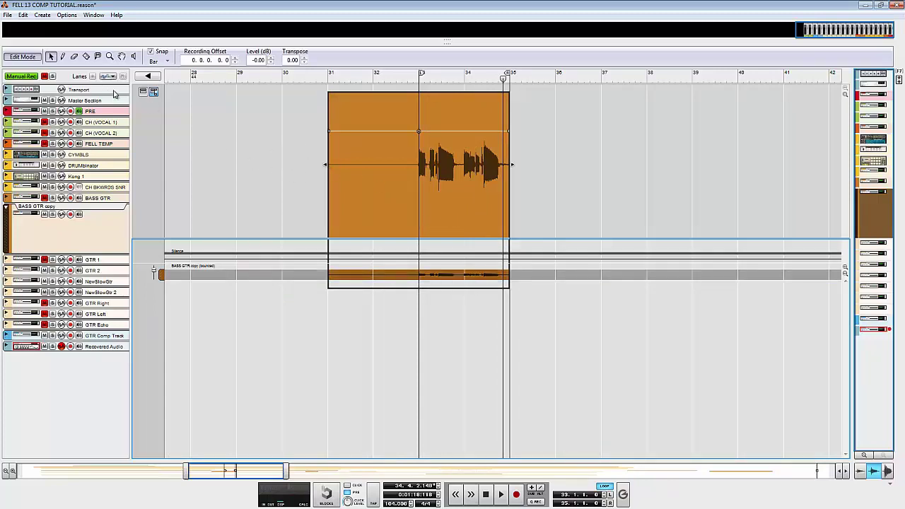
{"action": "left_click", "coordinate": [144, 94]}
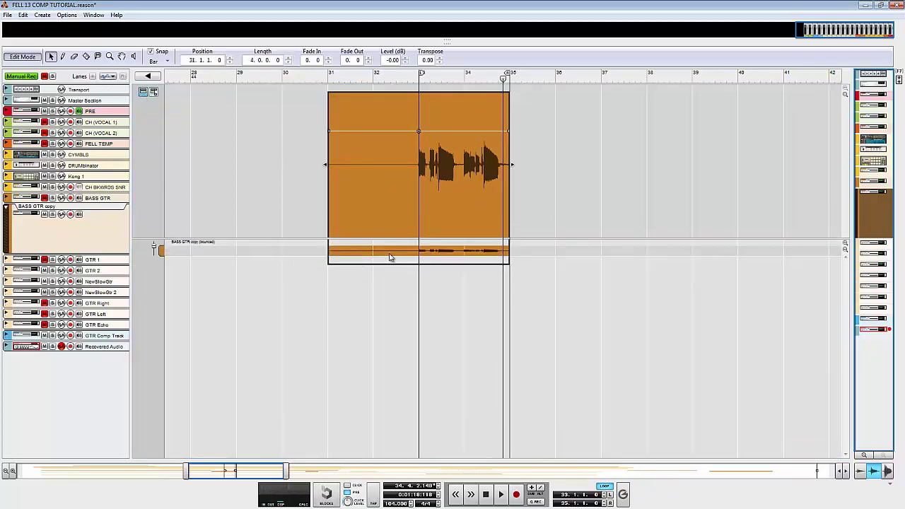
- Trim the left clip to start at bar 33, butt the bar-46 clip against it and join them
{"action": "left_click", "coordinate": [17, 58]}
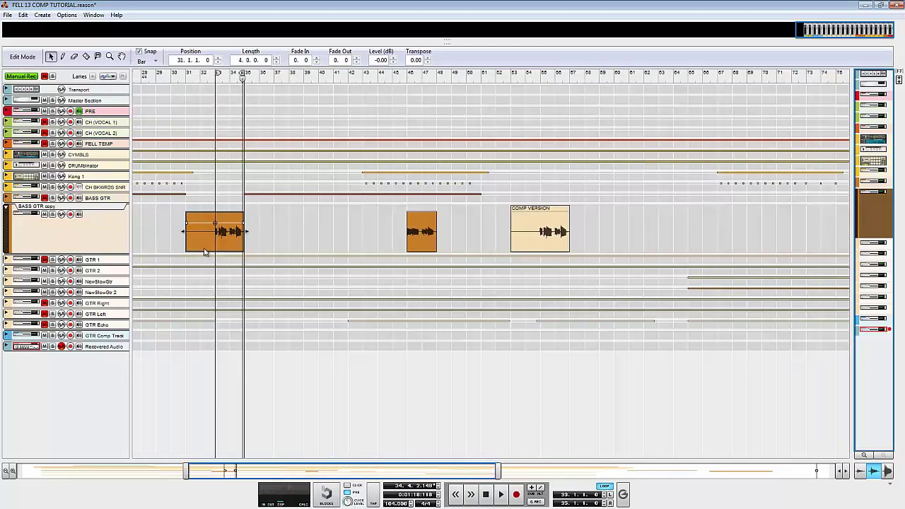
{"action": "left_click_drag", "start_coordinate": [185, 231], "coordinate": [216, 231]}
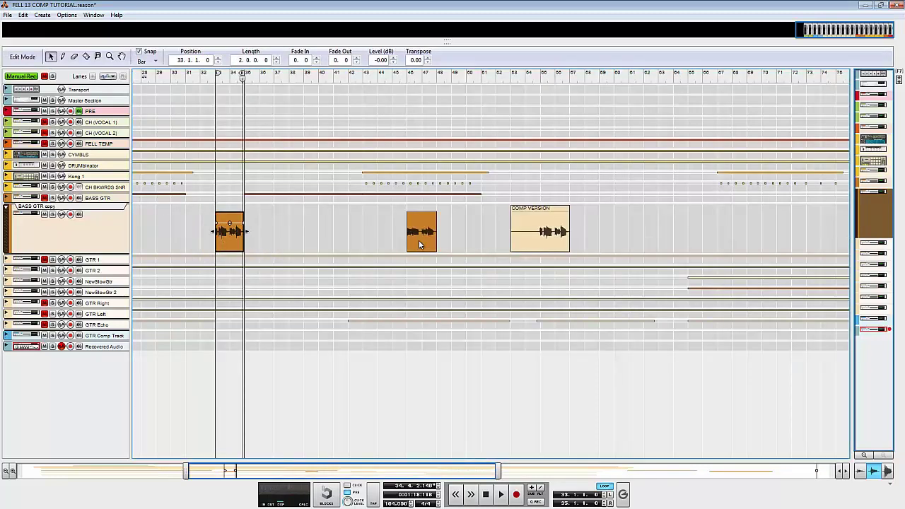
{"action": "left_click_drag", "start_coordinate": [419, 244], "coordinate": [189, 235]}
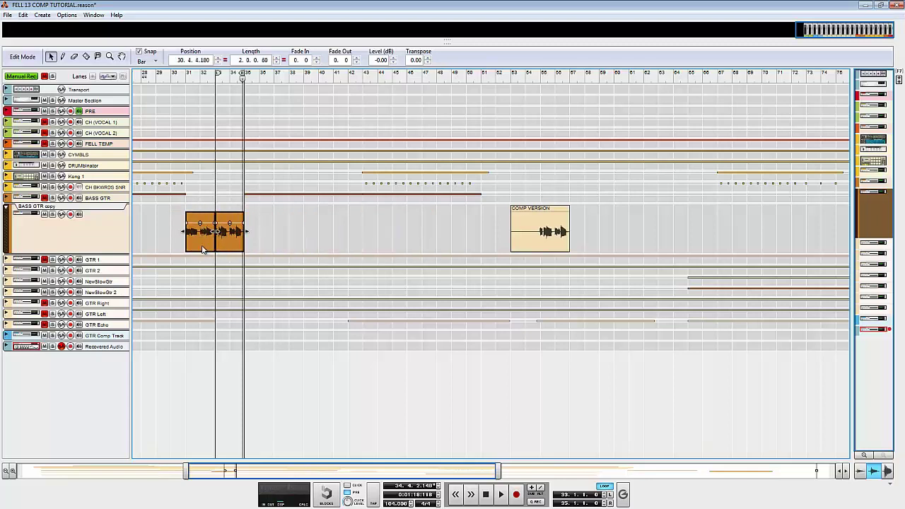
{"action": "right_click", "coordinate": [202, 248]}
{"action": "left_click", "coordinate": [231, 388]}
- Shift the joined clip's comp cut point slightly earlier and bounce its clips to new recordings
{"action": "double_click", "coordinate": [228, 248]}
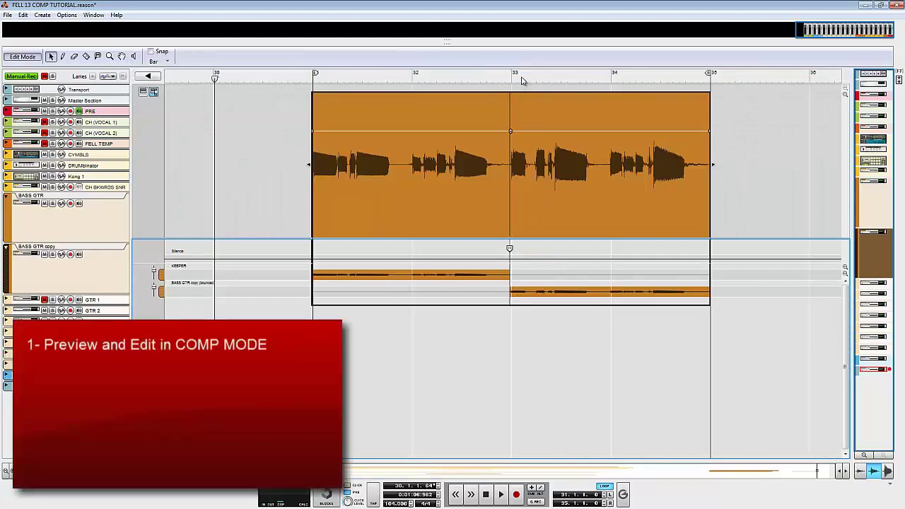
{"action": "scroll", "coordinate": [521, 80], "scroll_direction": "up", "scroll_amount": 3}
{"action": "left_click_drag", "start_coordinate": [495, 245], "coordinate": [485, 245]}
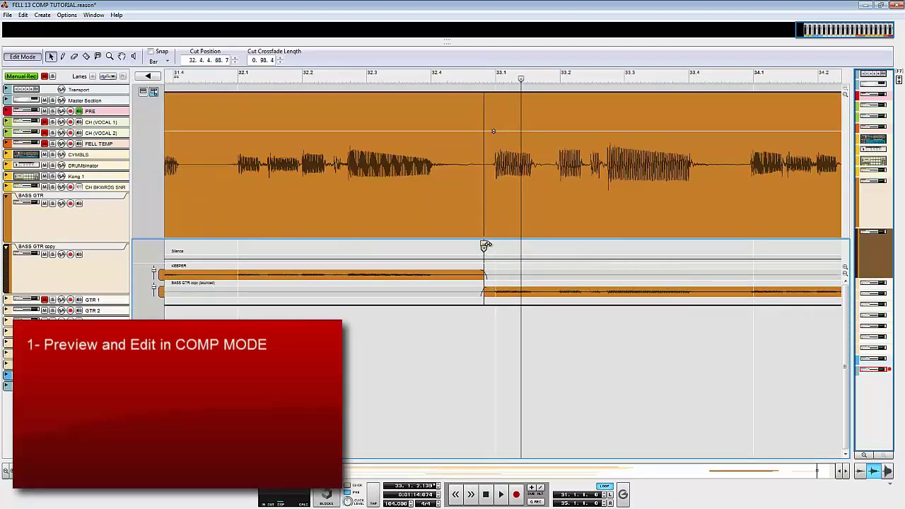
{"action": "scroll", "coordinate": [506, 234], "scroll_direction": "down", "scroll_amount": 3}
{"action": "right_click", "coordinate": [540, 224]}
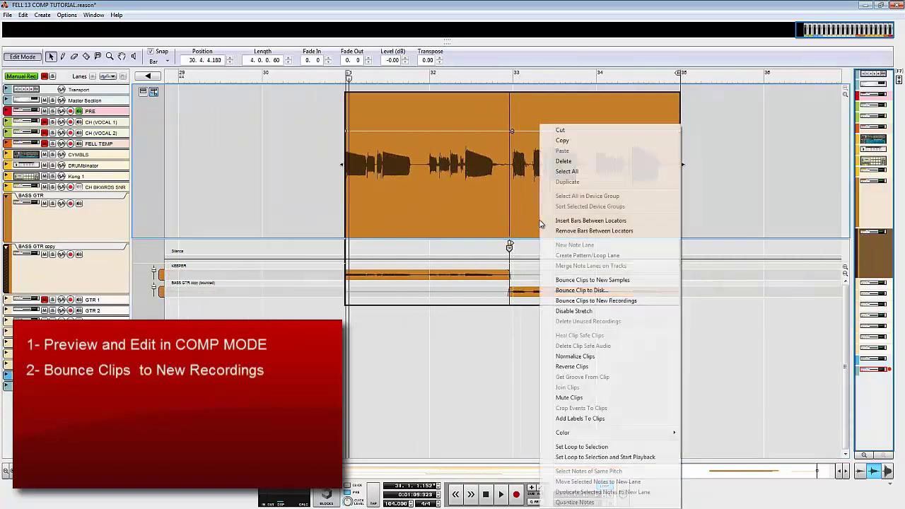
{"action": "left_click", "coordinate": [593, 301]}
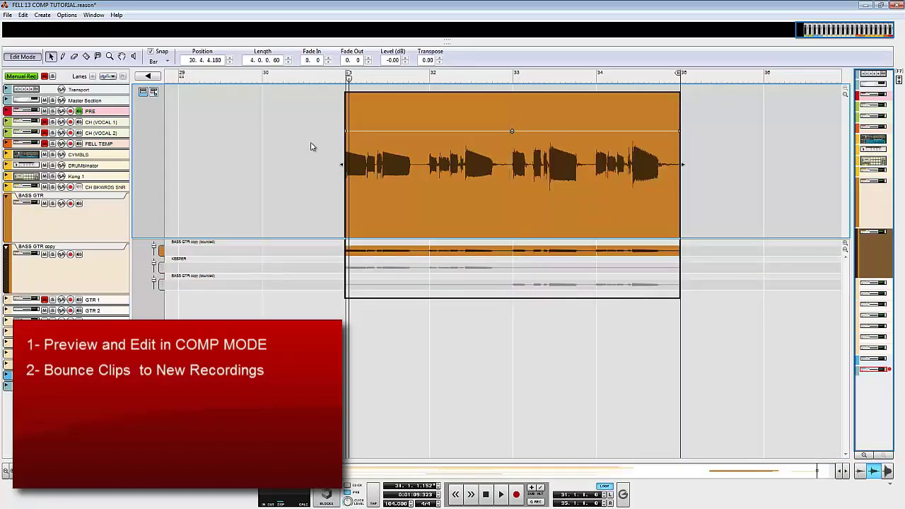
- Delete every take except KEEPER and move the clip up into the BASS GTR track
{"action": "left_click", "coordinate": [154, 92]}
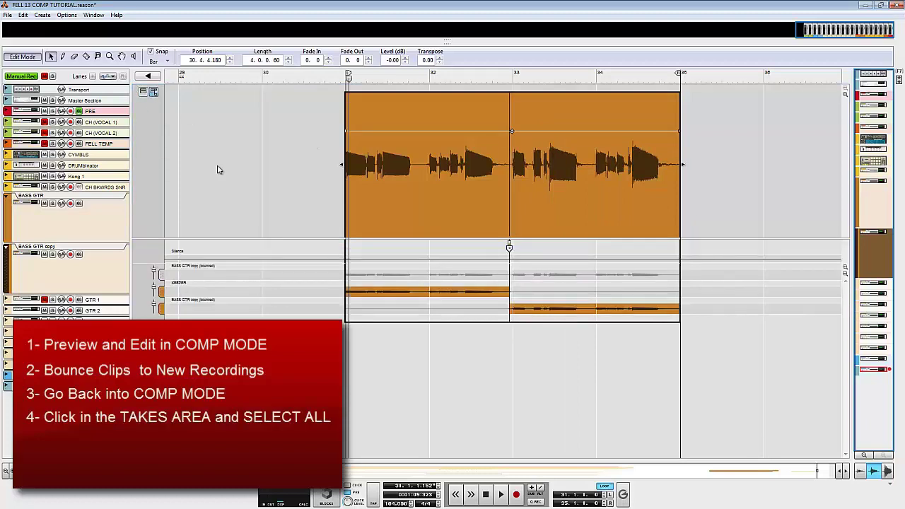
{"action": "left_click", "coordinate": [494, 277]}
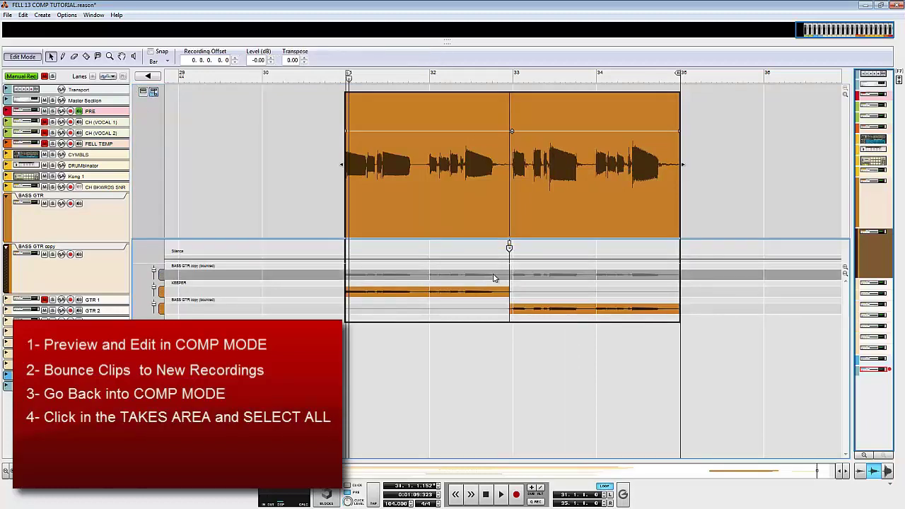
{"action": "key", "text": "ctrl+a"}
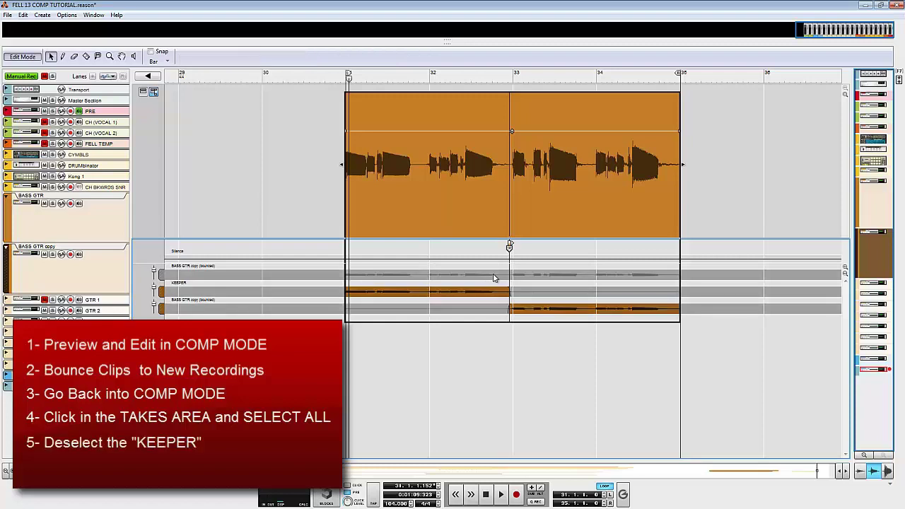
{"action": "left_click", "coordinate": [493, 278], "text": "ctrl"}
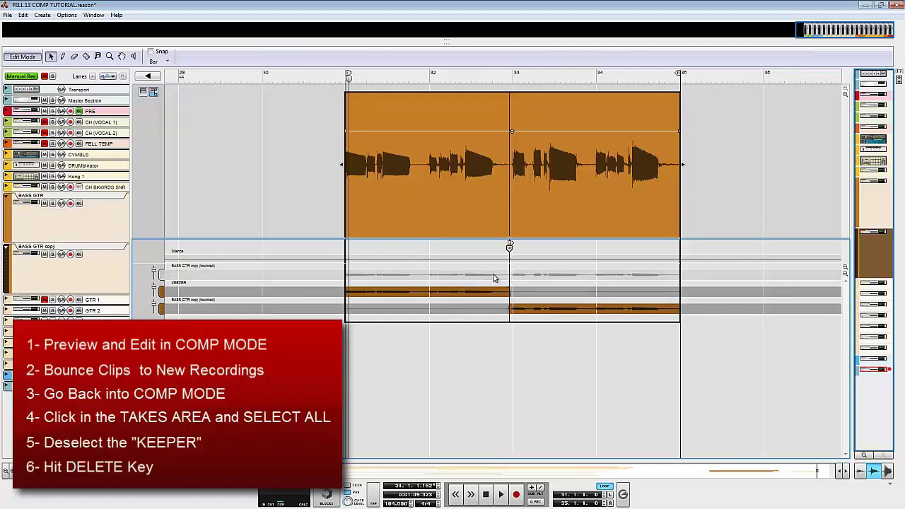
{"action": "key", "text": "Delete"}
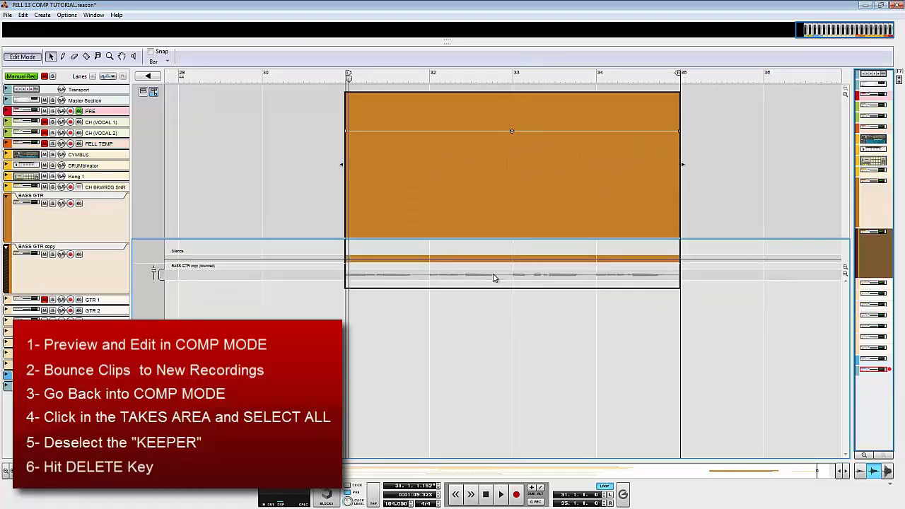
{"action": "left_click", "coordinate": [494, 278]}
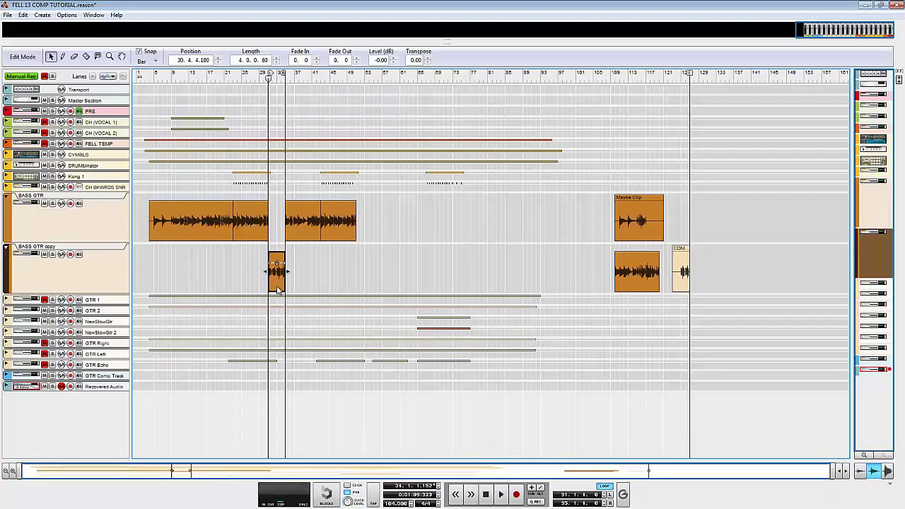
{"action": "left_click_drag", "start_coordinate": [278, 288], "coordinate": [277, 236]}
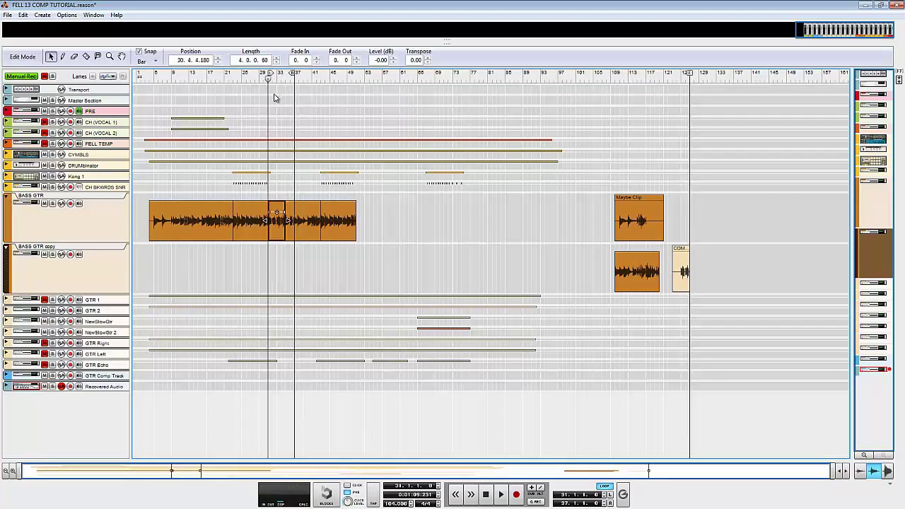
- Play back and stop the comped bass phrase, then run Save and Optimize on the song
{"action": "key", "text": "space"}
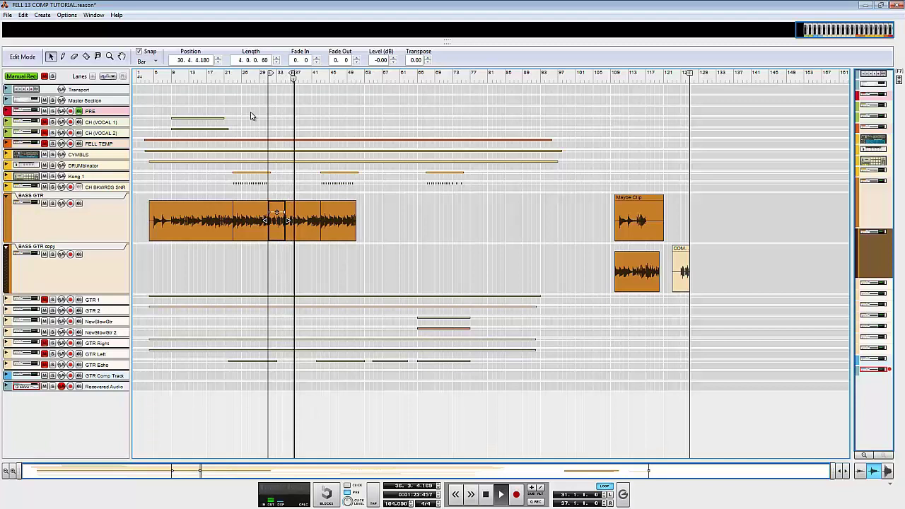
{"action": "key", "text": "space"}
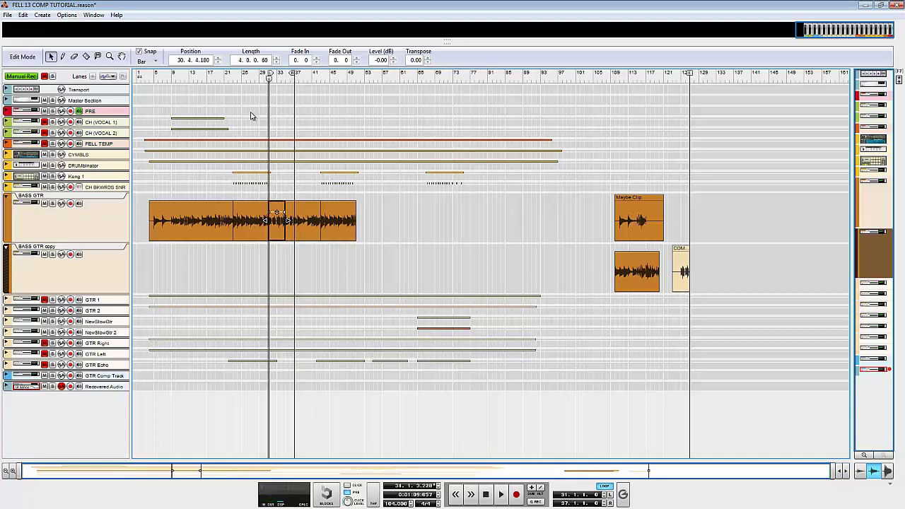
{"action": "left_click", "coordinate": [8, 15]}
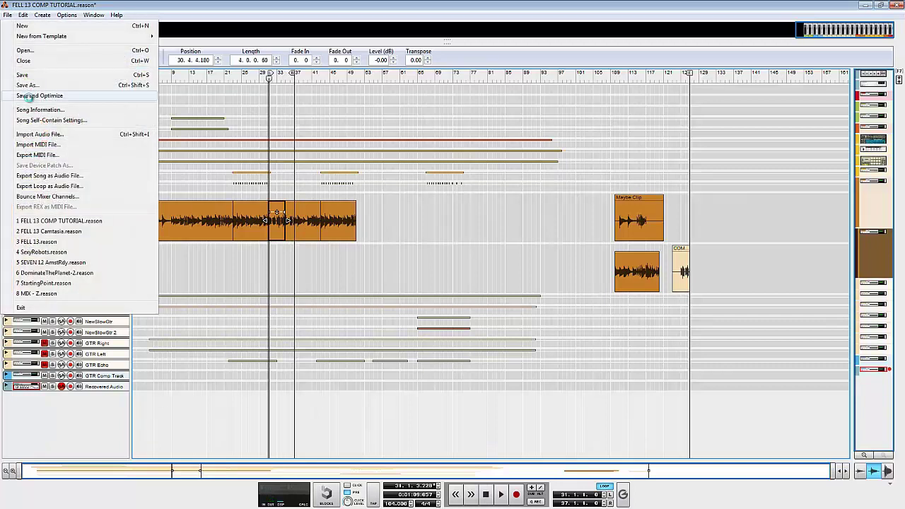
{"action": "left_click", "coordinate": [29, 96]}
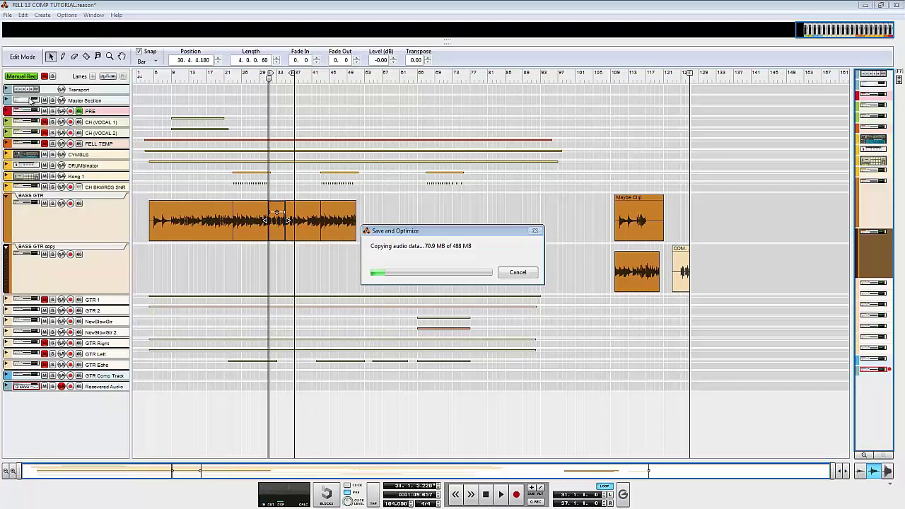